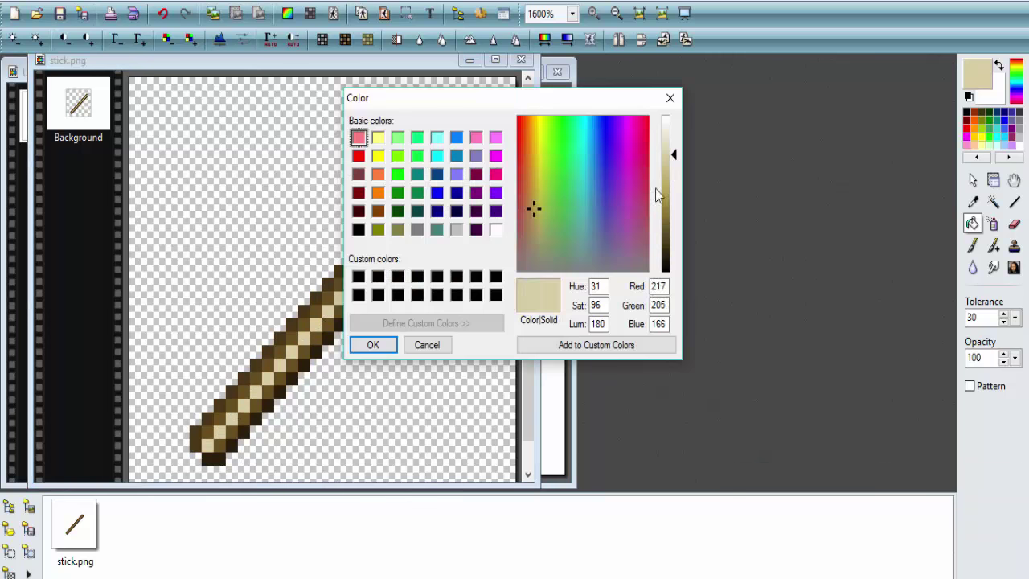
- Recolour the stick's medium-brown inner pixels khaki along its whole length with the Fill tool
left_click(535, 211)
left_click(372, 344)
left_click(425, 217)
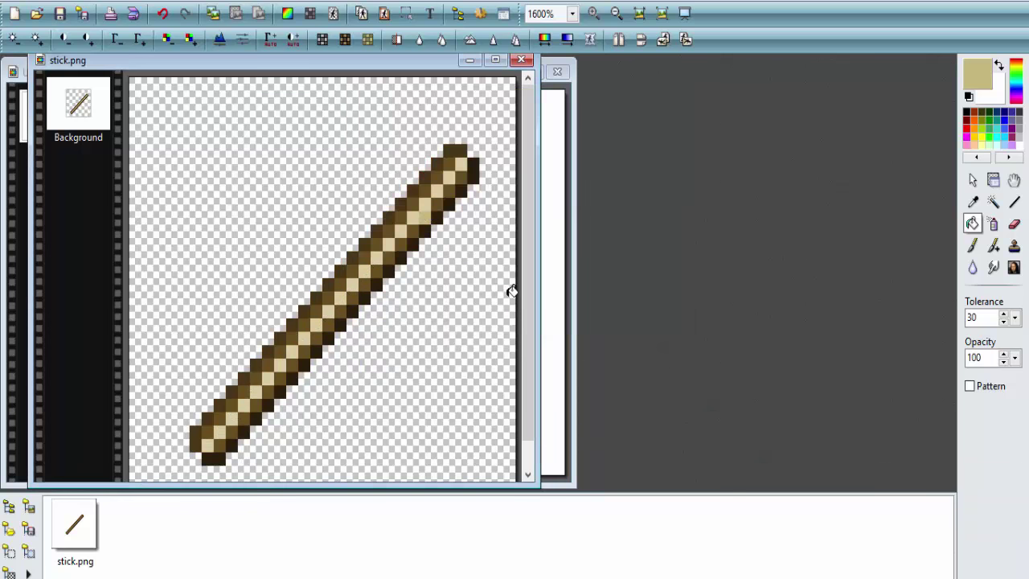
left_click(977, 74)
left_click(367, 342)
left_click(408, 237)
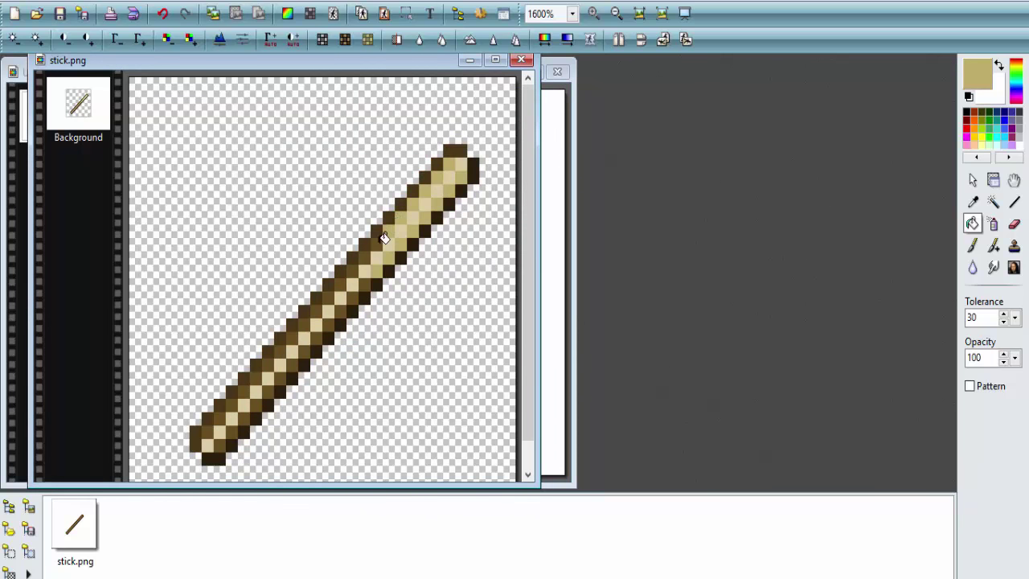
left_click(233, 421)
left_click(311, 349)
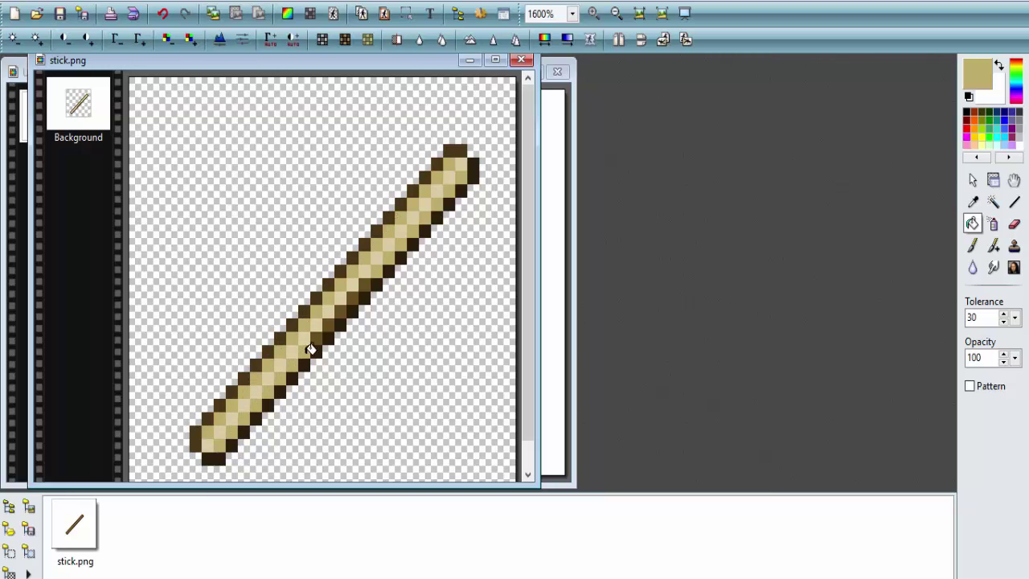
- Choose a muted reddish brown and fill all the stick's dark outline pixels with it
left_click(977, 74)
left_click(533, 206)
left_click(523, 230)
left_click(369, 344)
left_click(354, 308)
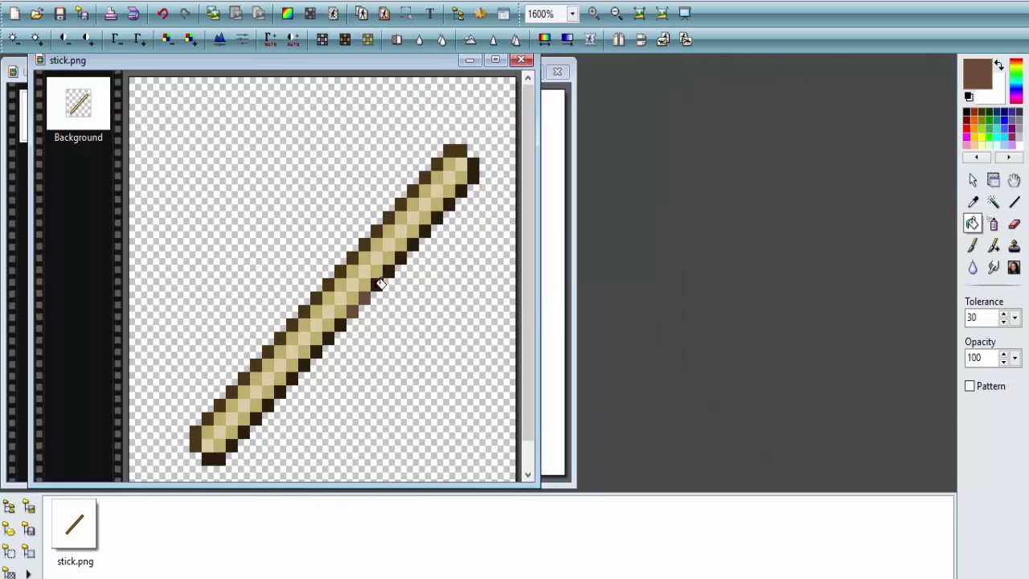
left_click(429, 231)
left_click(436, 168)
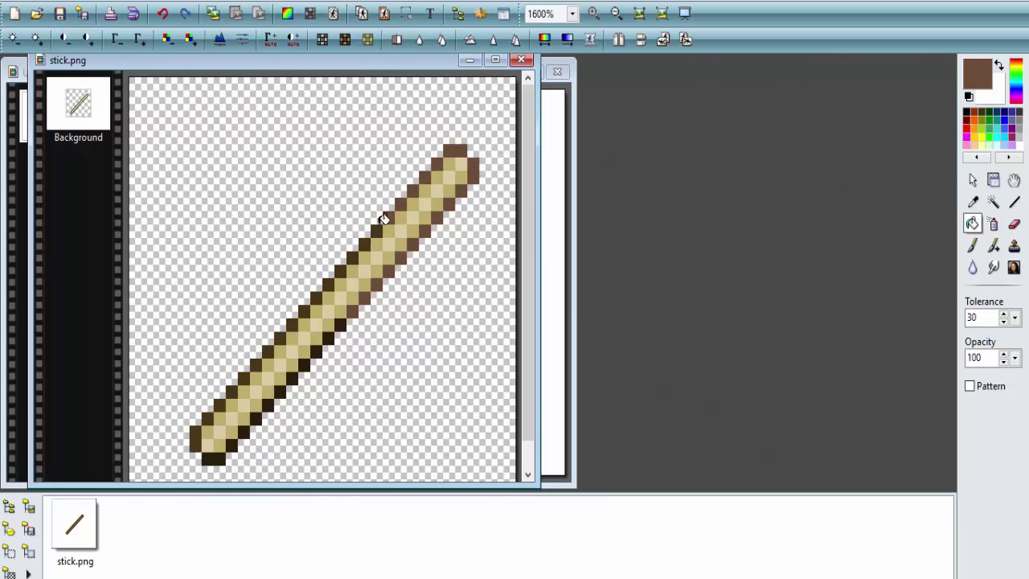
left_click(197, 438)
left_click(272, 402)
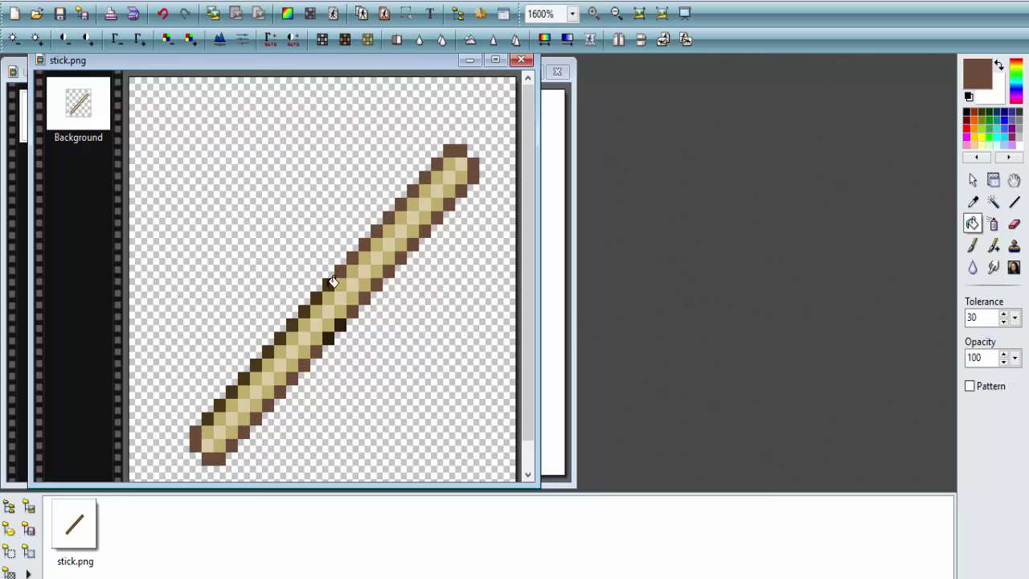
left_click(232, 390)
- Choose a warmer light-brown tan and fill the khaki pixels inside the stick with it
left_click(978, 74)
left_click(668, 180)
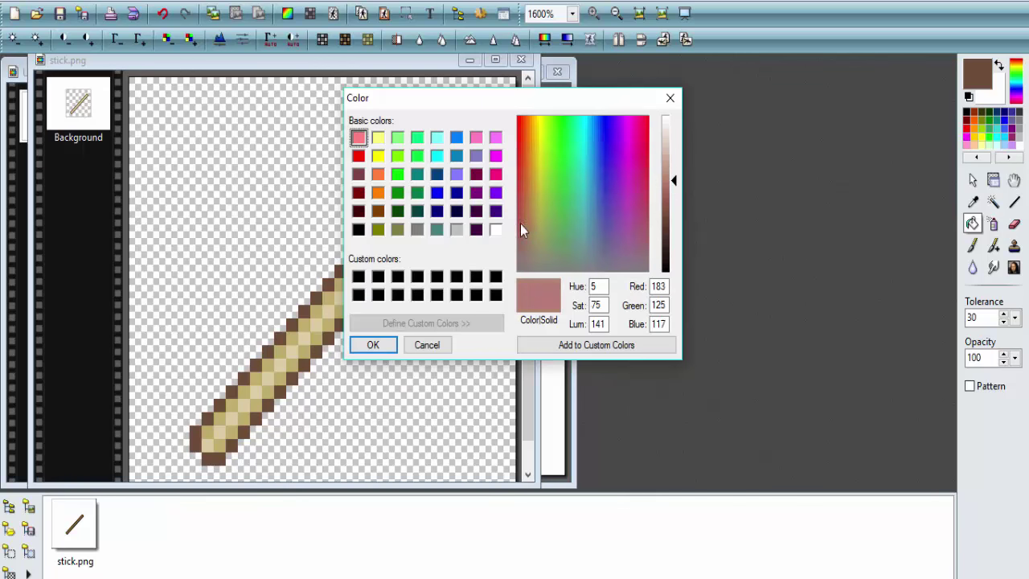
left_click(373, 344)
left_click(977, 74)
left_click(665, 217)
left_click(373, 344)
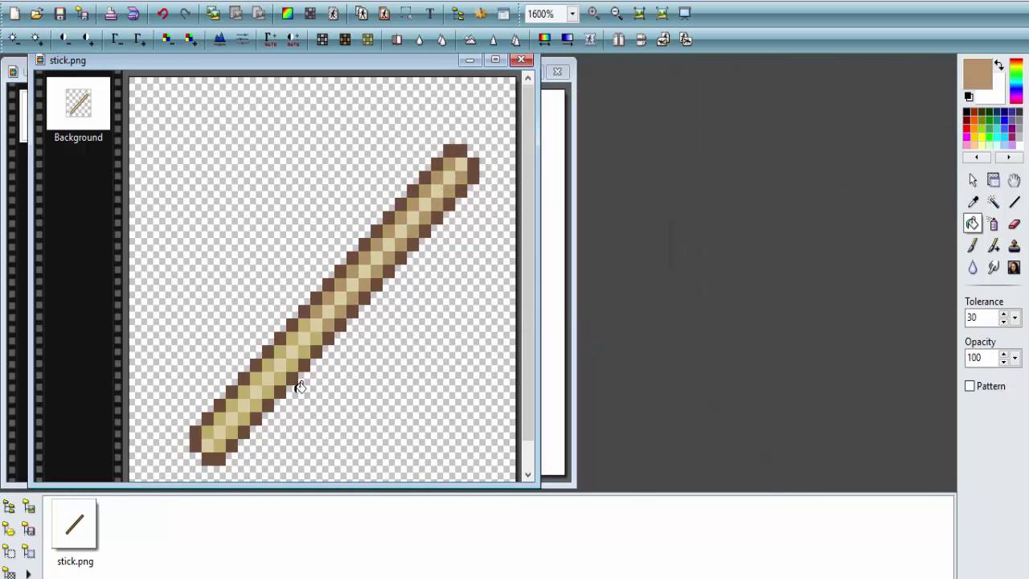
left_click(293, 331)
left_click(268, 387)
left_click(230, 410)
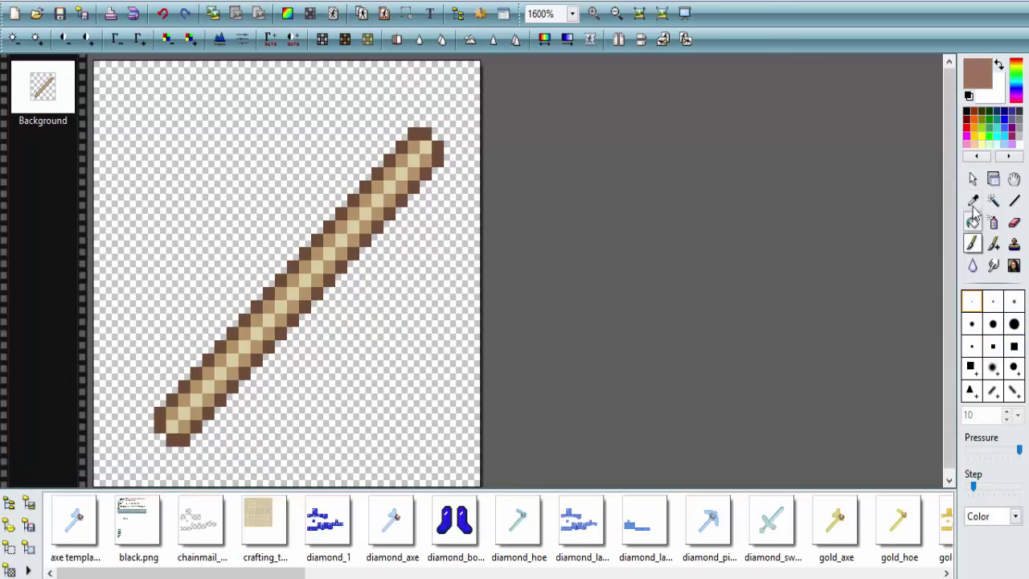
- Sample the stick's brown outline colour and paint a parallel pixel outline along its upper-left side down to the lower end
left_click(973, 200)
left_click(419, 131)
left_click(401, 120)
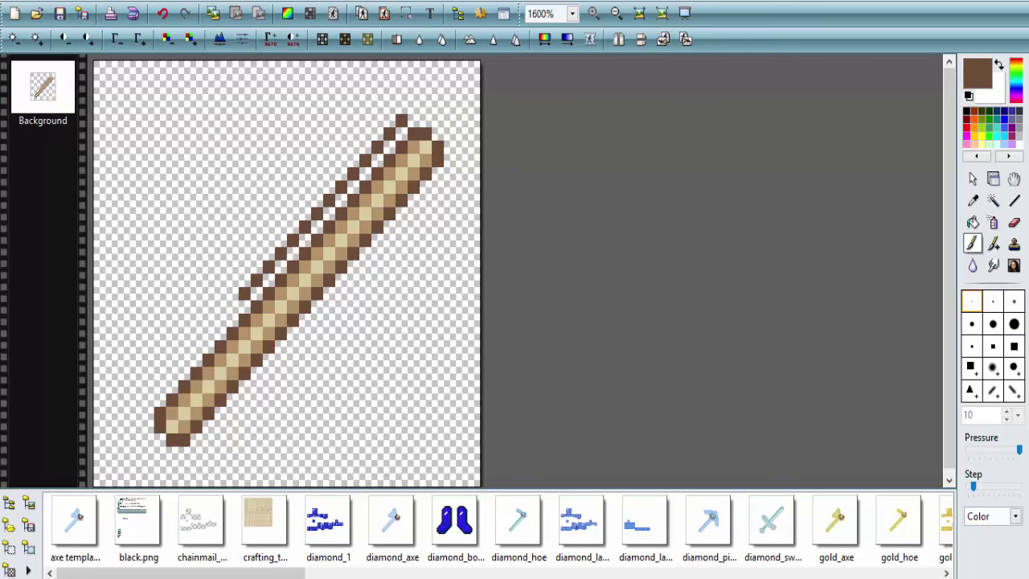
left_click_drag(233, 304, 160, 385)
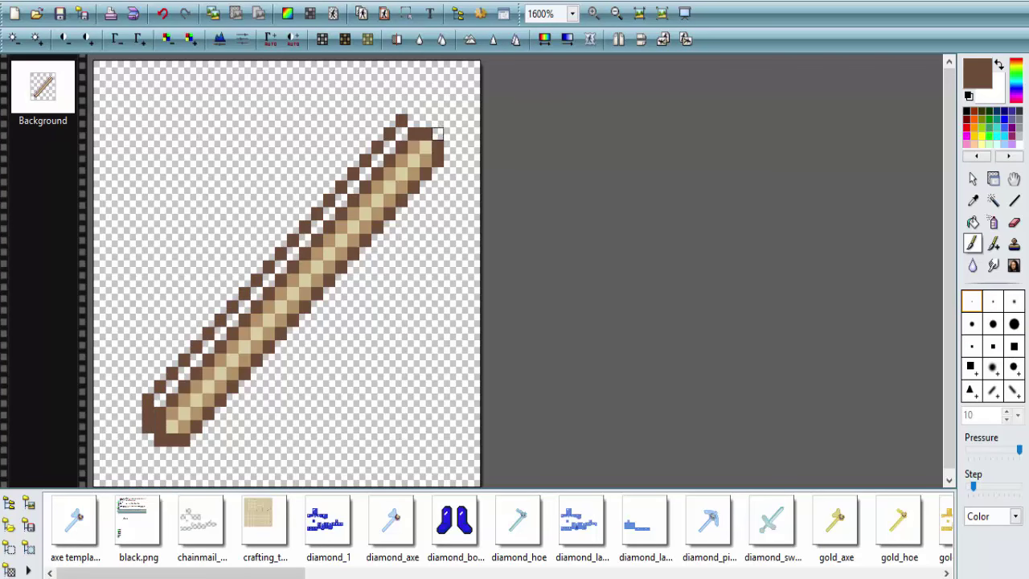
- Erase the stick's lower tip and paint brown knob shapes at both its lower and upper ends
left_click(1012, 222)
left_click_drag(172, 373, 184, 453)
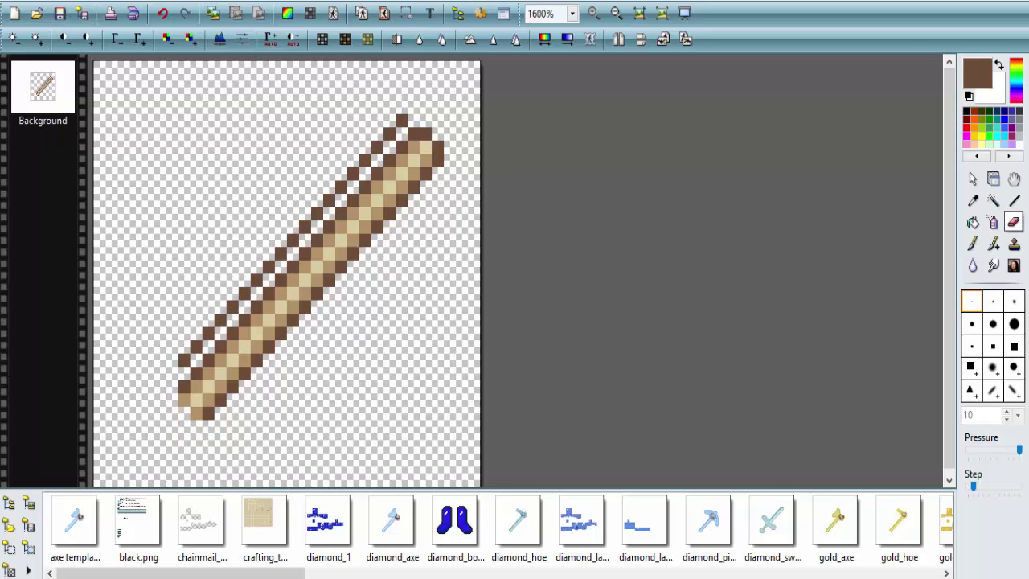
left_click(972, 244)
left_click_drag(172, 378, 184, 453)
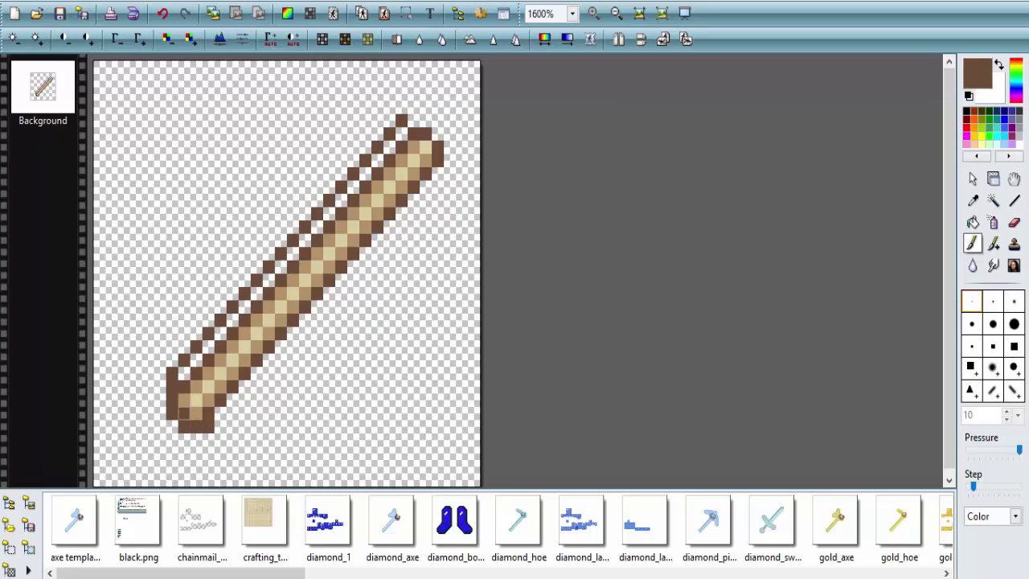
left_click_drag(183, 413, 160, 385)
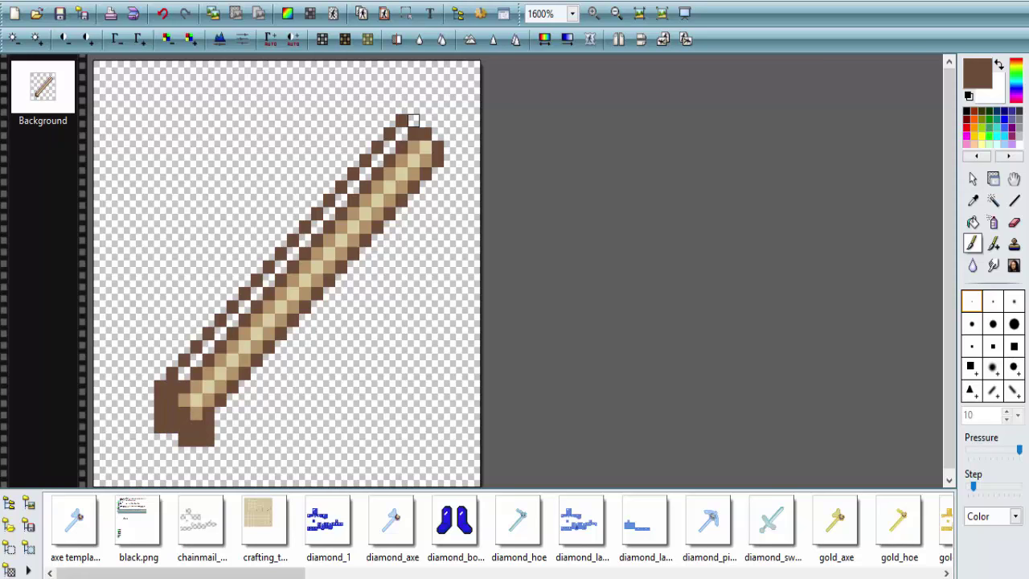
left_click_drag(412, 120, 450, 148)
mouse_move(412, 108)
left_mouse_down()
mouse_move(438, 108)
mouse_move(444, 122)
left_mouse_up()
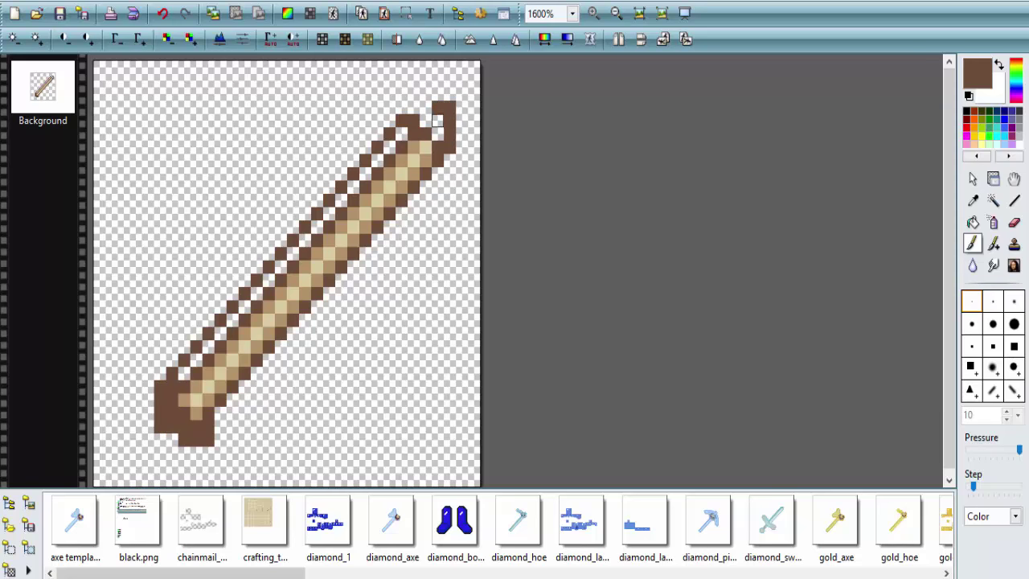
- Paint the shaft and lower knob's interior in the sampled cream, and thicken the lower knob's outline with the sampled brown
left_click(972, 200)
left_click(399, 149)
left_click_drag(402, 161, 365, 201)
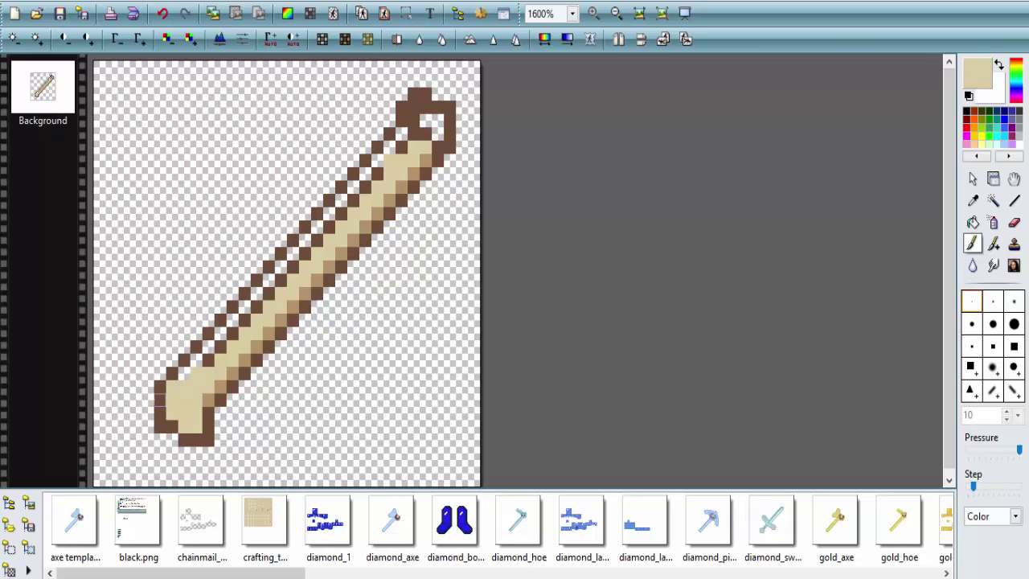
left_click(972, 200)
left_click(158, 411)
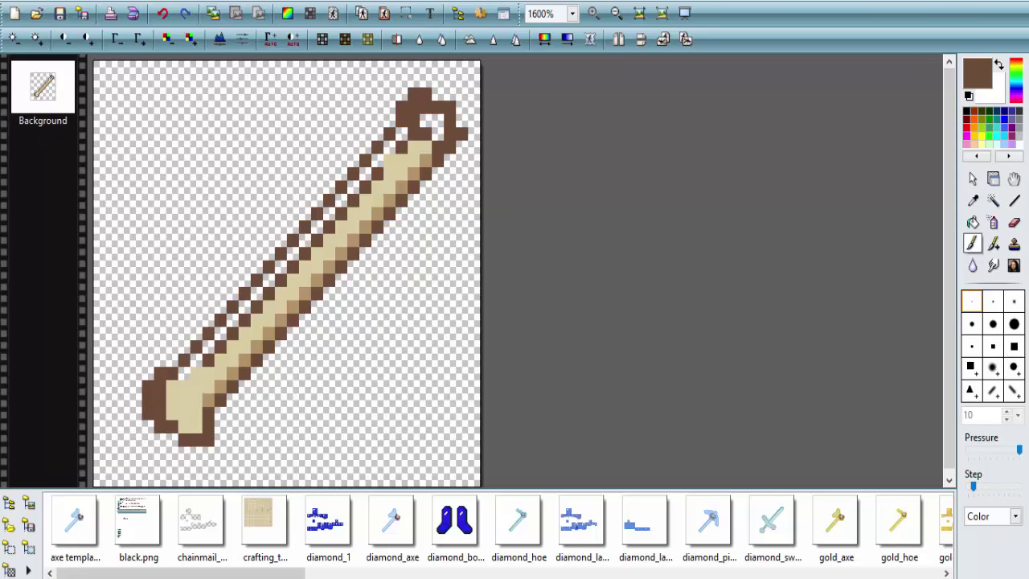
- Sample the tan shade and fill the gap between the two diagonal outlines with it along the shaft
left_click(973, 200)
left_click(409, 154)
left_click(419, 134)
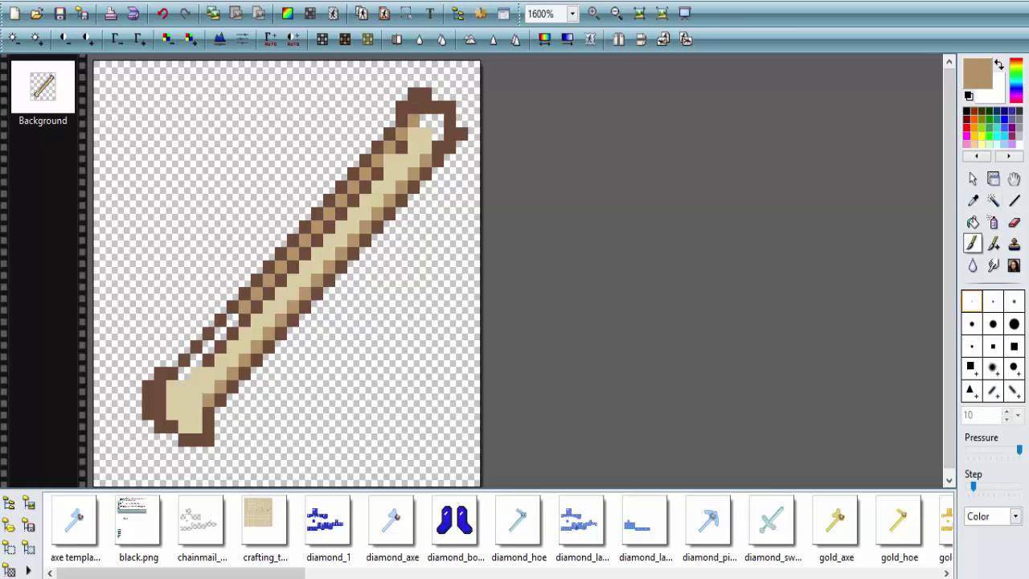
left_click_drag(244, 306, 193, 363)
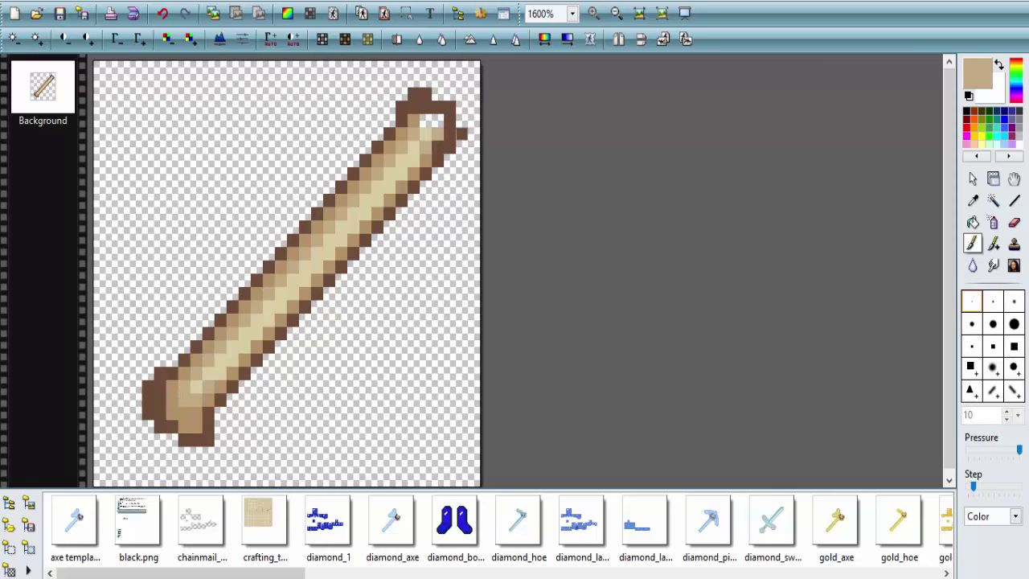
- Widen the upper knob's brown outline by one pixel and erase its old inner edge
left_click(418, 95)
mouse_move(438, 94)
left_mouse_down()
mouse_move(462, 133)
mouse_move(402, 95)
left_mouse_up()
left_click(1013, 222)
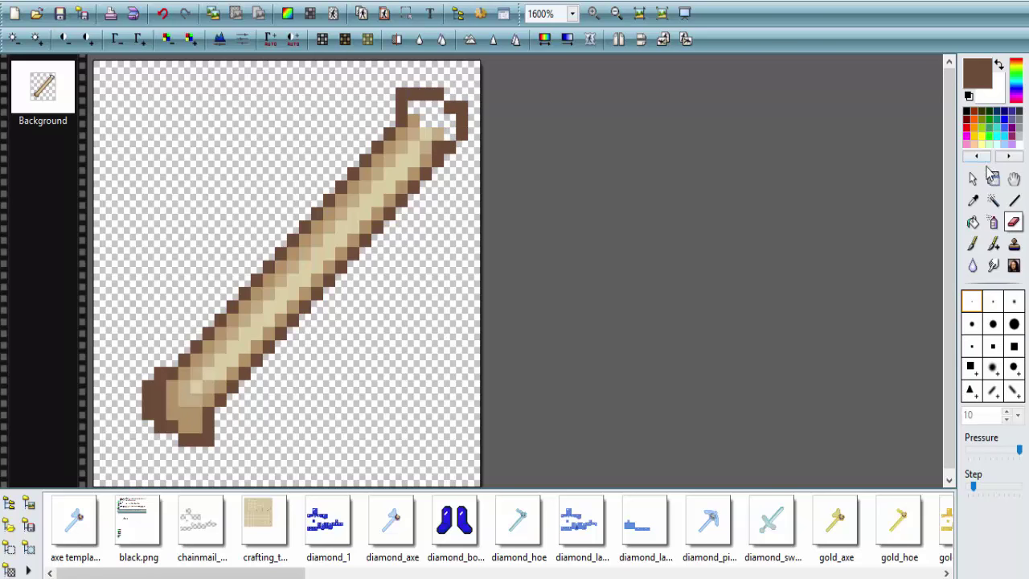
- Fill the upper knob with tan around a cream centre, and paint the lower knob's thick left edge tan inside its outline
left_click(973, 242)
left_click(431, 132, "ctrl")
mouse_move(410, 106)
left_mouse_down()
mouse_move(442, 107)
mouse_move(431, 121)
left_mouse_up()
left_click(431, 121, "ctrl")
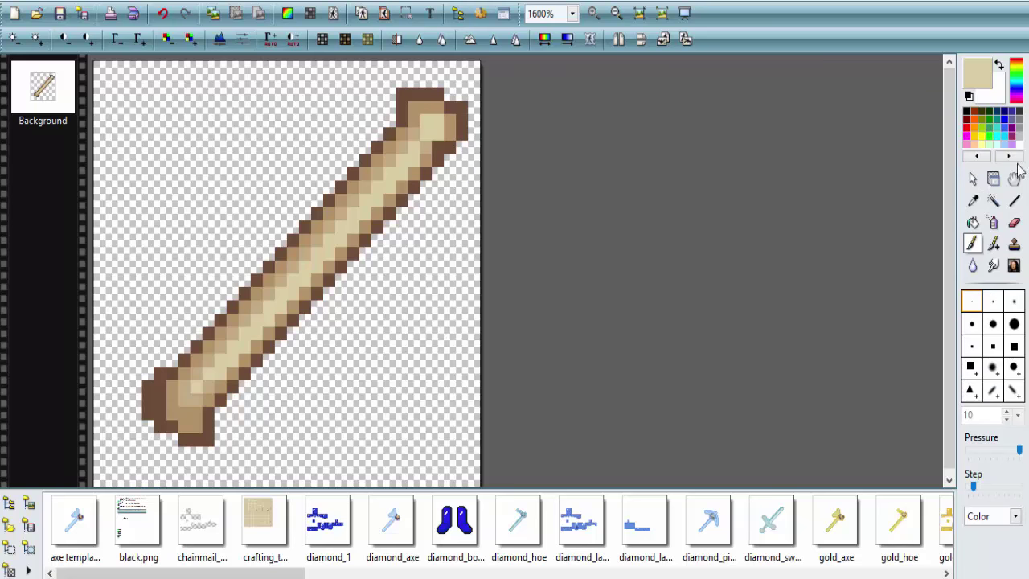
left_click(165, 401, "ctrl")
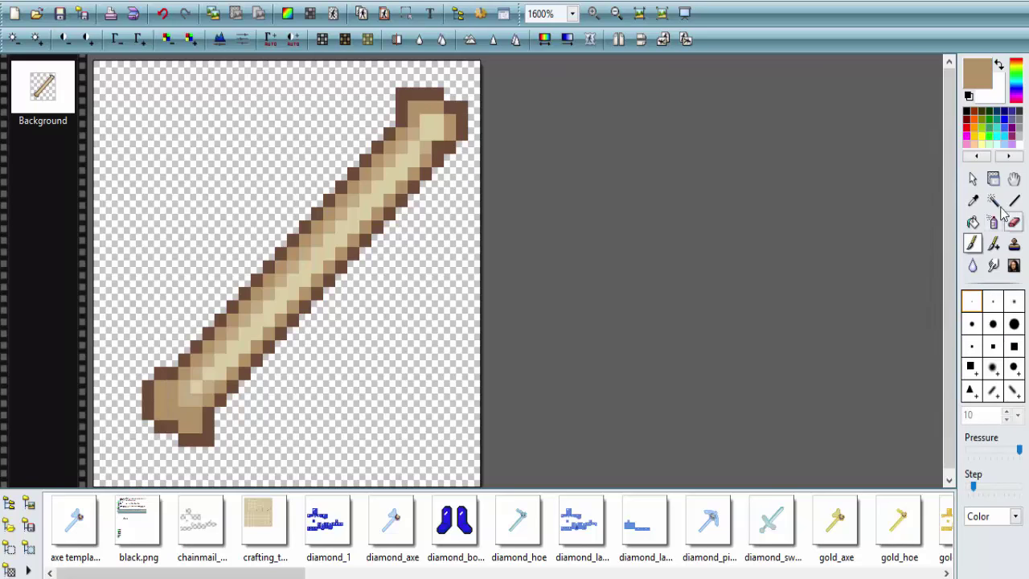
- Extend the upper knob's brown outline to the canvas edge and fill the enlarged knob with tan and cream
left_click(461, 121, "ctrl")
left_click_drag(474, 106, 474, 132)
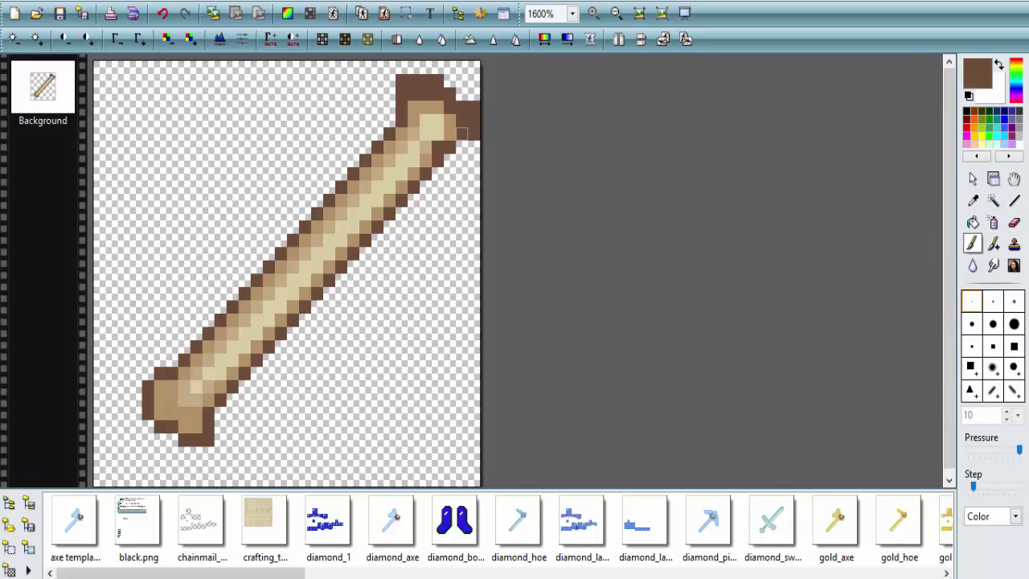
left_click(429, 107, "ctrl")
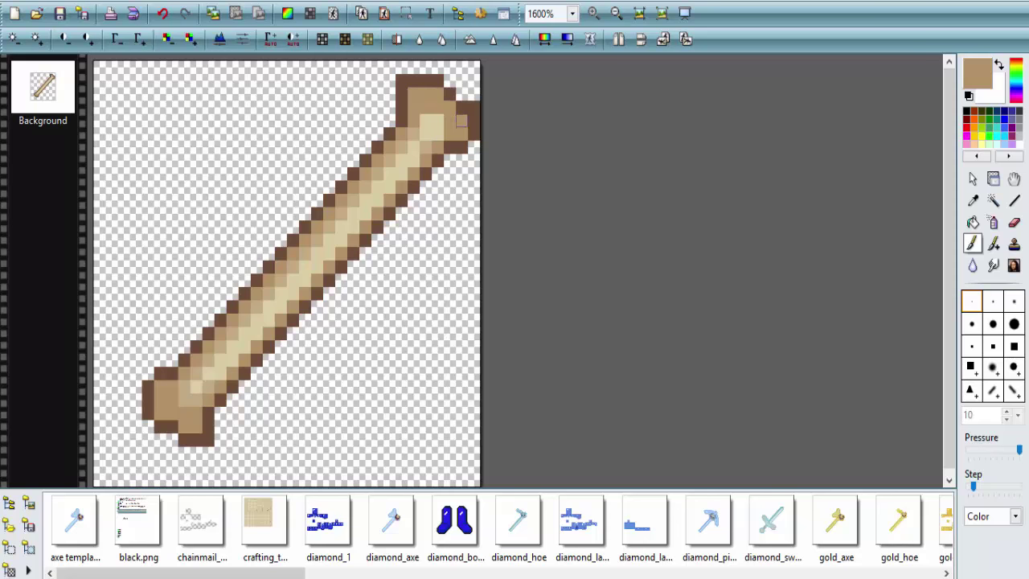
left_click(425, 107, "ctrl")
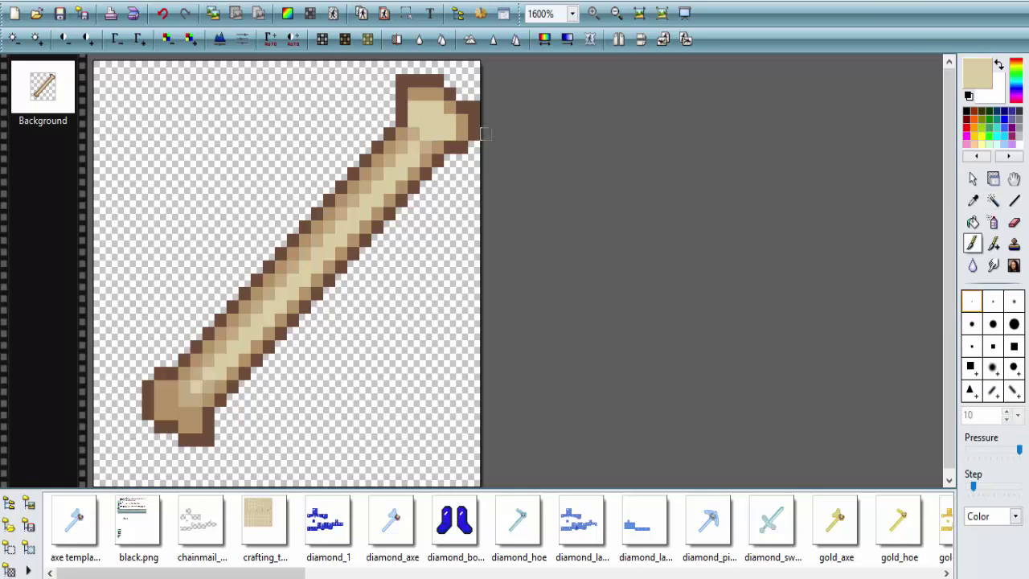
- Round off the upper knob's top-left corner and touch up its brown edge and inner shading
left_click(407, 81)
left_click(438, 161, "ctrl")
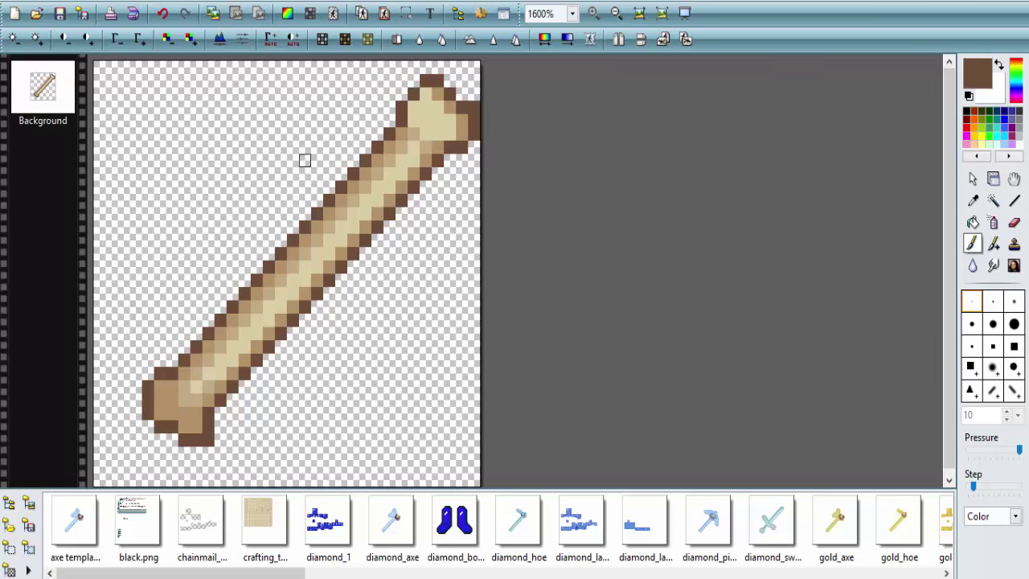
left_click(424, 94, "ctrl")
left_click(413, 109)
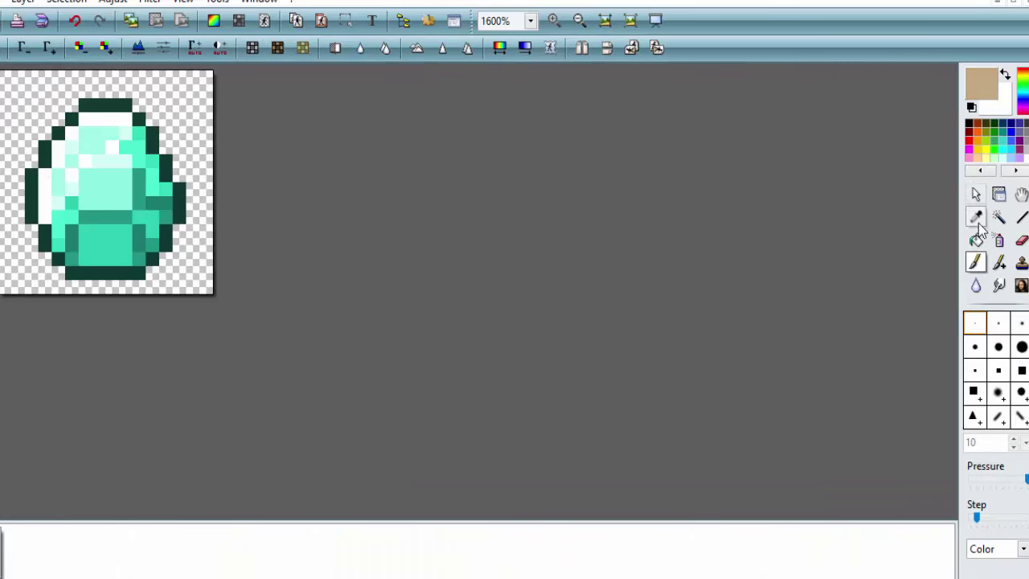
- In the diamond image, sample the dark green outline colour and paint a rectangular border around the gem
left_click(138, 273, "ctrl")
left_click_drag(152, 274, 165, 273)
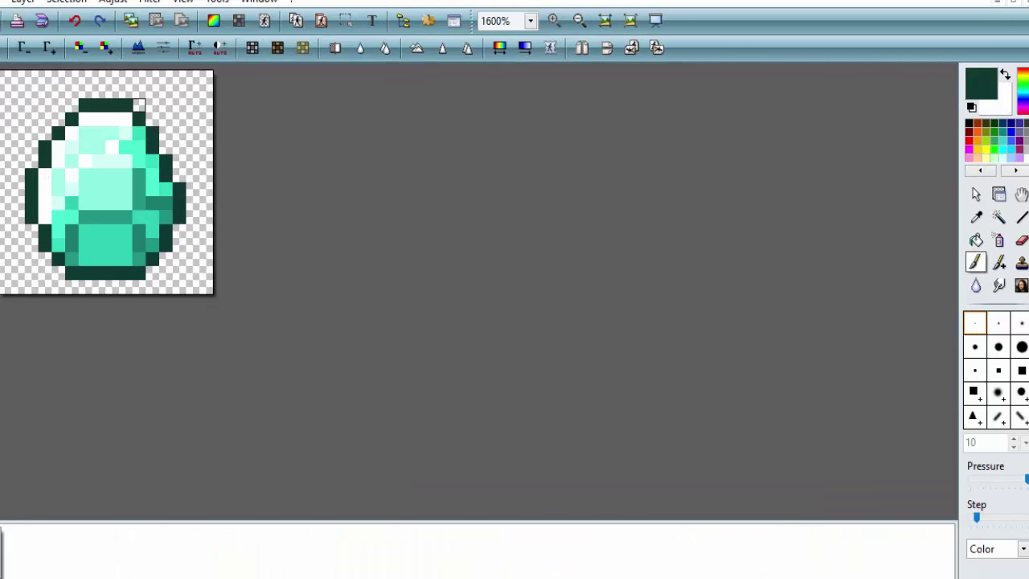
key("ctrl+z")
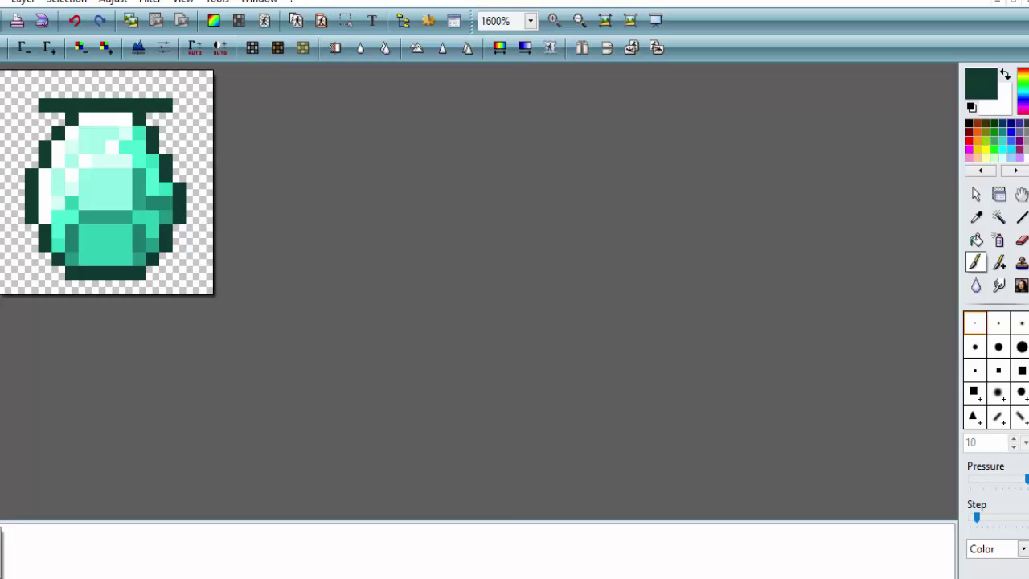
key("ctrl+z")
key("ctrl+z")
key("ctrl+z")
key("ctrl+z")
key("ctrl+z")
- Erase the dark pixels protruding from the gem's sides and trim the corners of its rectangular border
key("e")
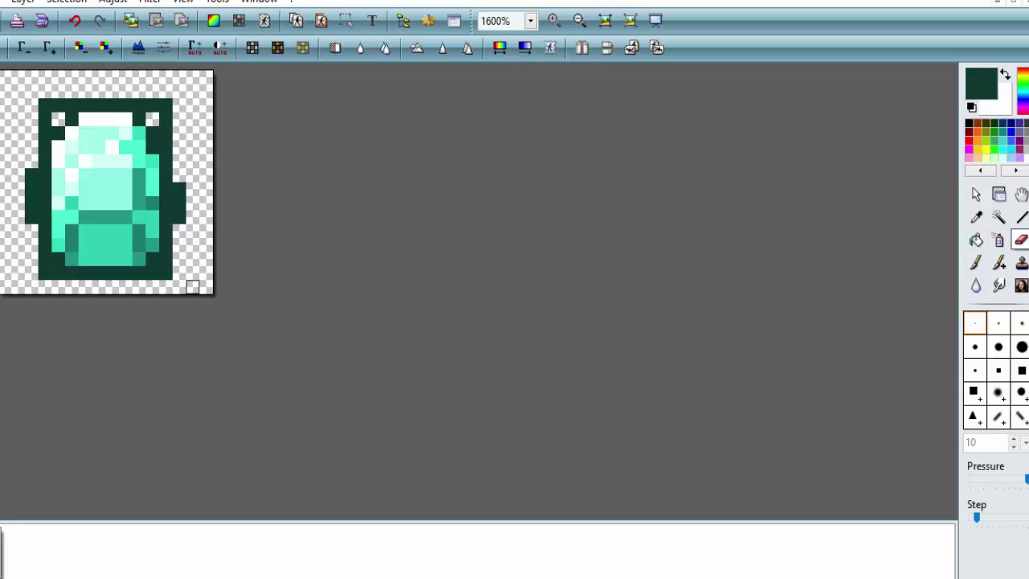
key("ctrl+z")
key("ctrl+z")
key("b")
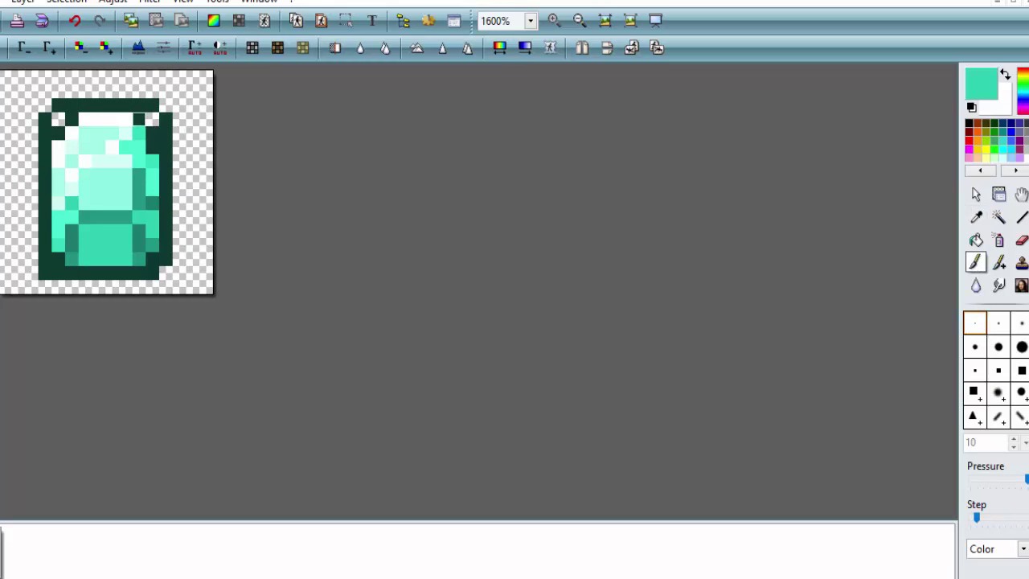
- Paint the gem's upper section medium green and edge its top and upper right with pale mint
key("ctrl+z")
key("ctrl+z")
key("ctrl+z")
key("ctrl+y")
key("ctrl+y")
key("ctrl+y")
key("ctrl+y")
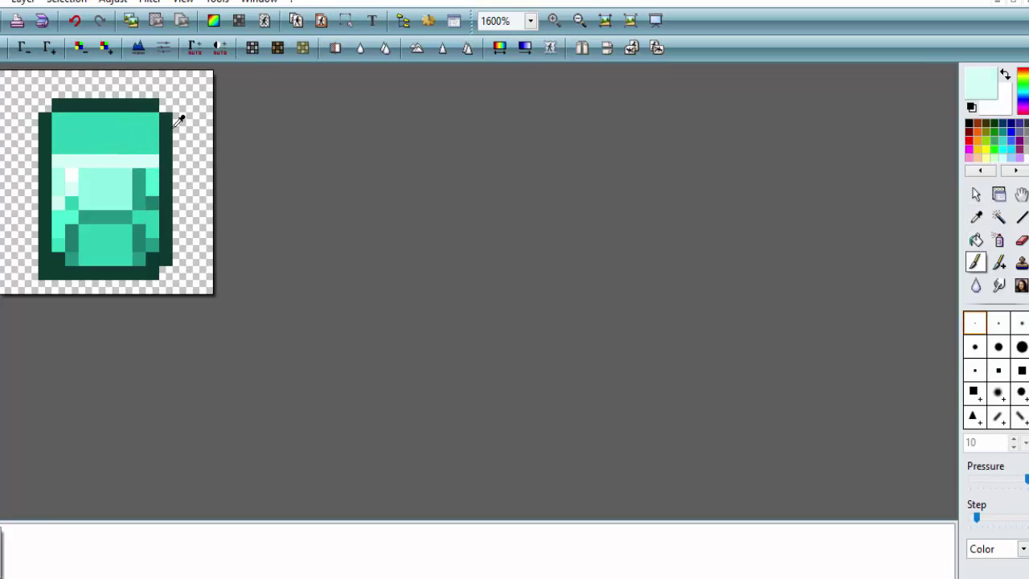
- Paint the gem's upper-left corner in a chosen light blue and shade its lower-left corner with sampled dark teal
key("i")
double_click(92, 114)
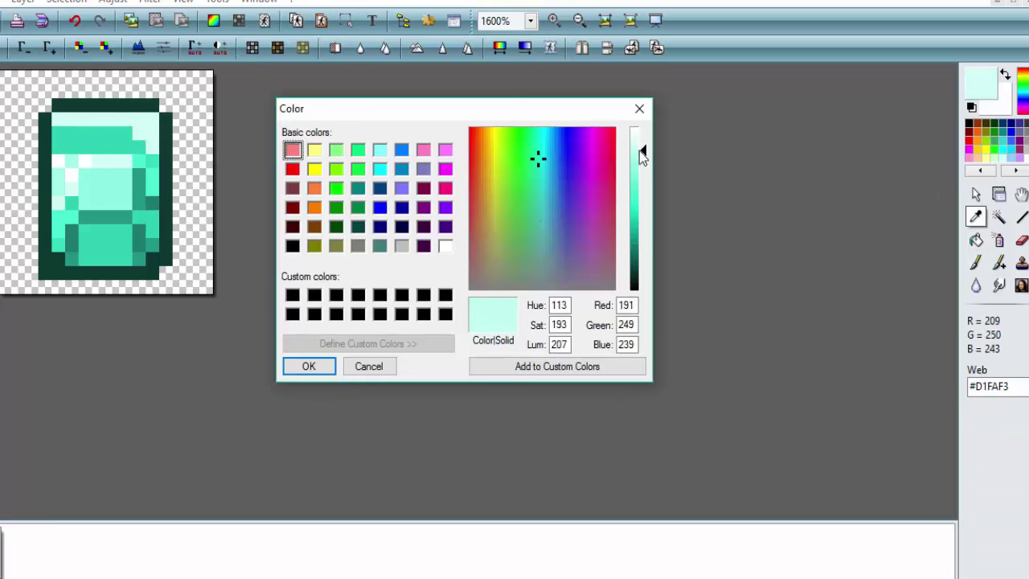
left_click(544, 257)
key("Return")
key("b")
left_click(543, 233)
key("Return")
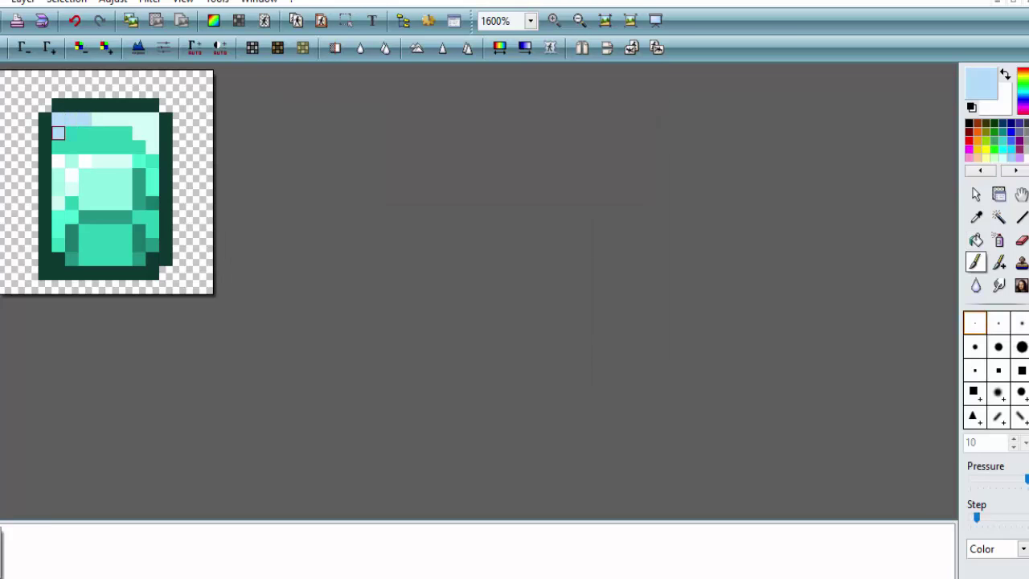
left_click(58, 245, "alt")
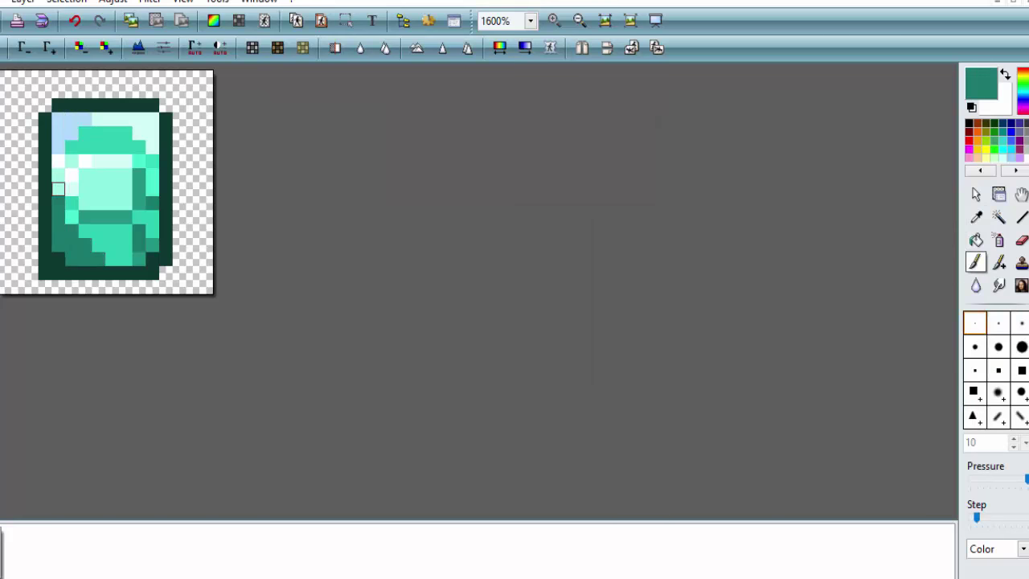
- Paint the gem's right edge in sampled pale mint, fill its interior medium green, and sample that green
left_click(105, 185, "alt")
mouse_move(152, 160)
left_mouse_down()
mouse_move(112, 244)
mouse_move(124, 245)
mouse_move(124, 217)
mouse_move(71, 217)
mouse_move(85, 161)
mouse_move(111, 203)
mouse_move(30, 174)
mouse_move(85, 118)
mouse_move(129, 109)
left_mouse_up()
left_click(119, 237)
left_click(976, 217)
left_click(104, 136)
left_click(975, 263)
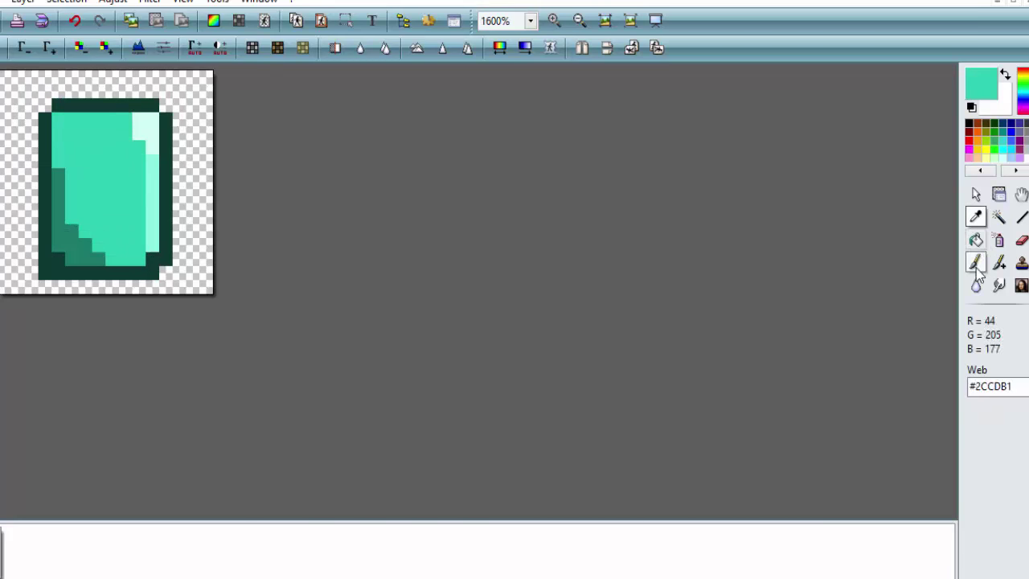
left_click(980, 83)
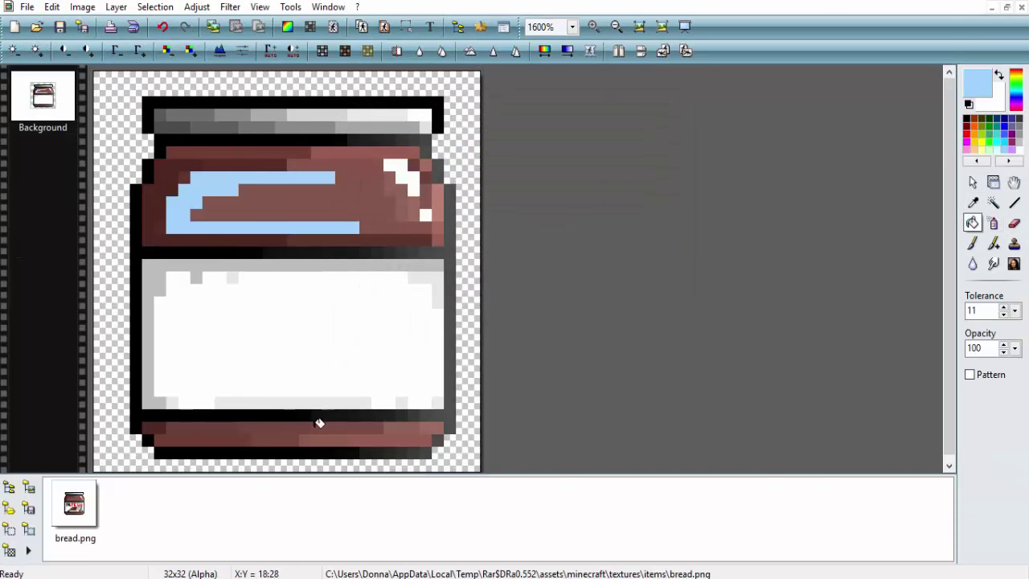
- In the jar image, choose a pale cyan and fill the brown upper body, highlight surroundings and base band's right part
left_click(975, 87)
left_click(584, 140)
left_click(393, 337)
left_click(322, 205)
left_click(338, 434)
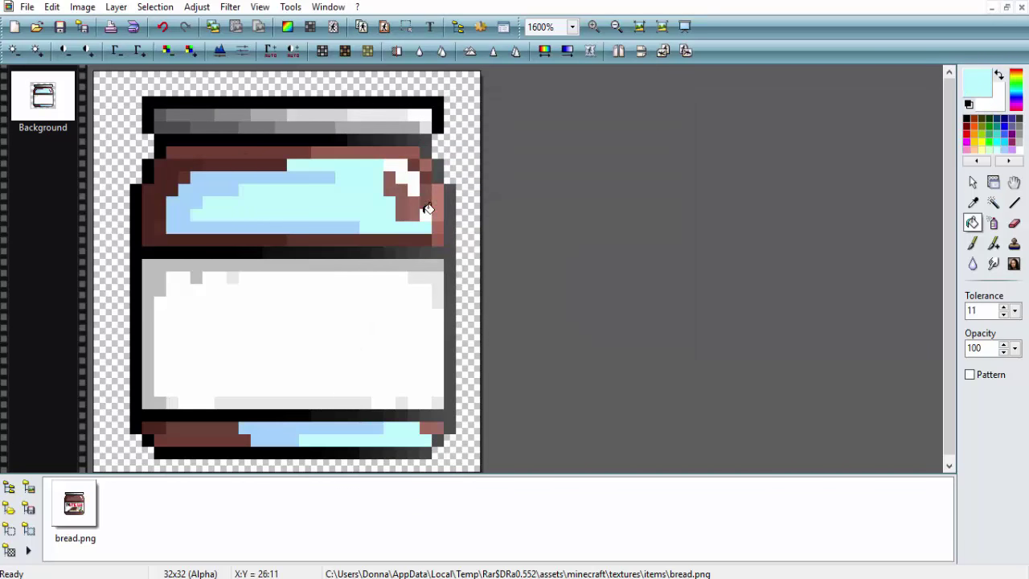
left_click(426, 200)
- Choose a slightly paler blue and recolour the light blue streaks on the jar's upper body and base band
left_click(975, 87)
left_click(373, 336)
left_click(236, 152)
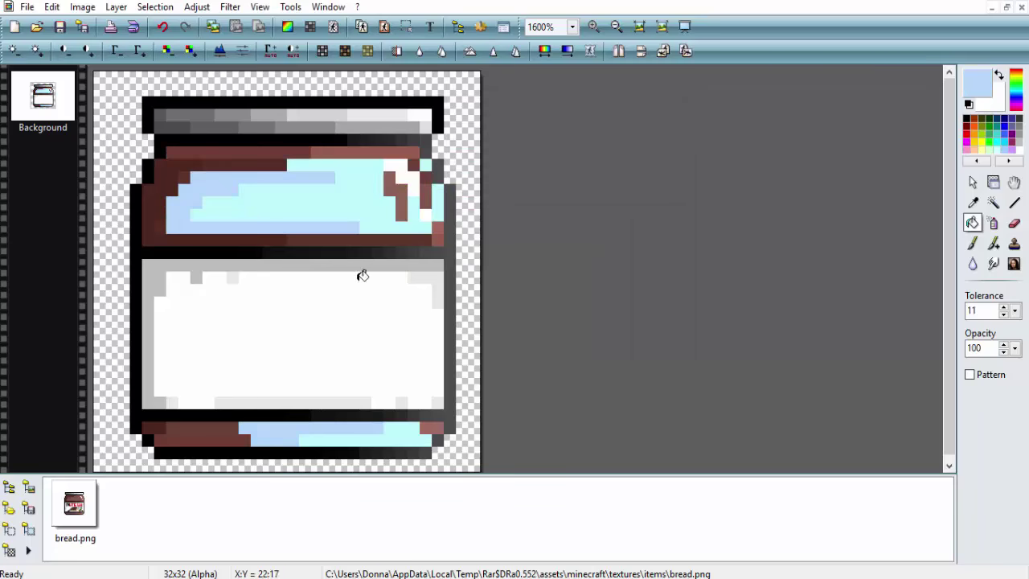
- Choose a lavender and fill the left half of the jar's upper strip and both ends of the base band
left_click(975, 87)
left_click(595, 142)
left_click(602, 153)
left_click(372, 336)
left_click(233, 148)
left_click(432, 423)
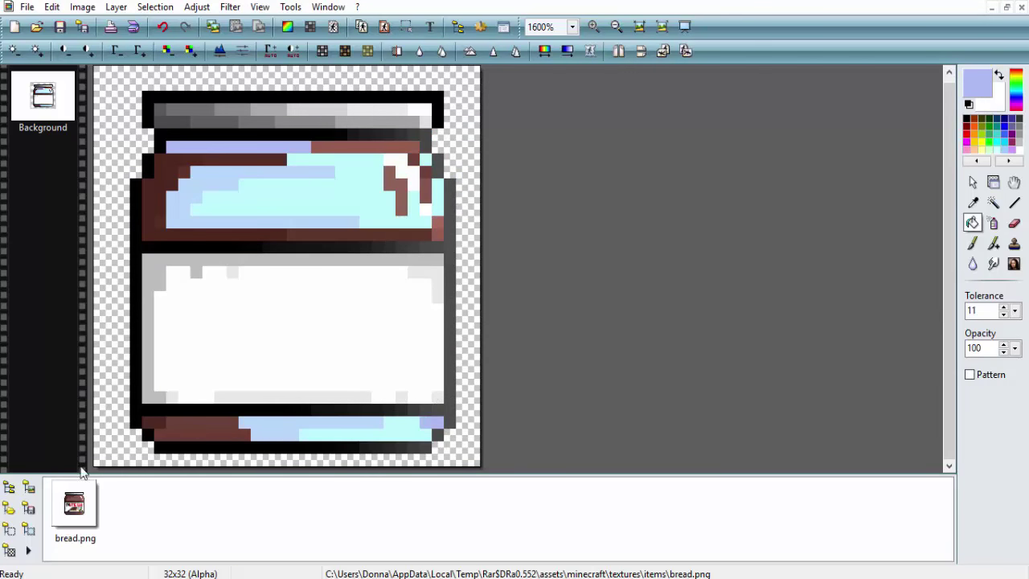
left_click(193, 426)
- Choose a deeper periwinkle and fill the brown border around the jar's upper body, including its top-right and lower strips
left_click(975, 87)
left_click(373, 336)
left_click(180, 170)
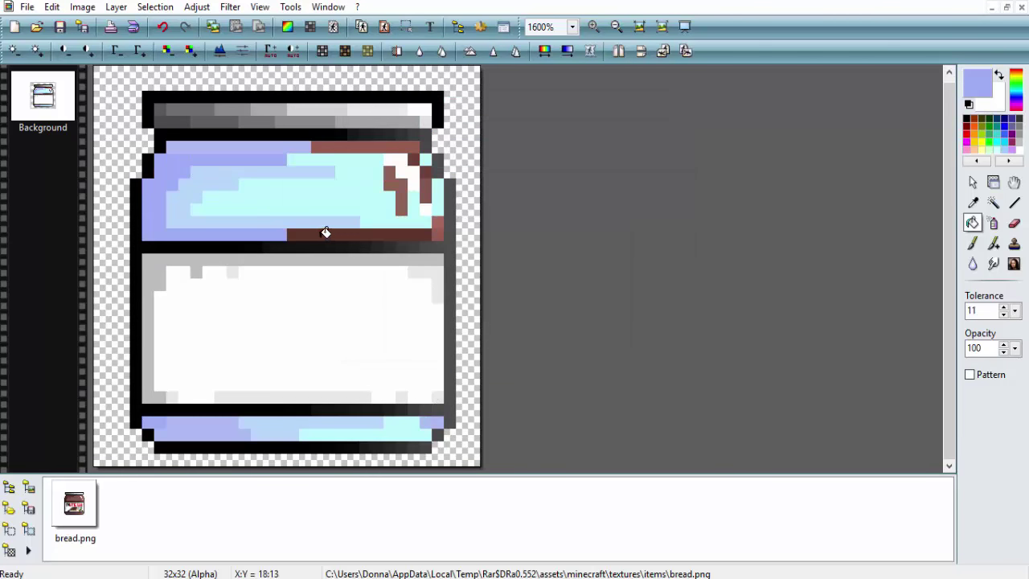
left_click(330, 233)
left_click(362, 147)
left_click(438, 235)
- Fill the remaining brown pixels around the jar's upper-right highlights with a lighter lavender
left_click(975, 87)
left_click(373, 336)
left_click(395, 193)
left_click(438, 222)
- Choose a light sky blue and recolour the streaks on the jar's body and base, plus the lid's left-centre segment
left_click(972, 202)
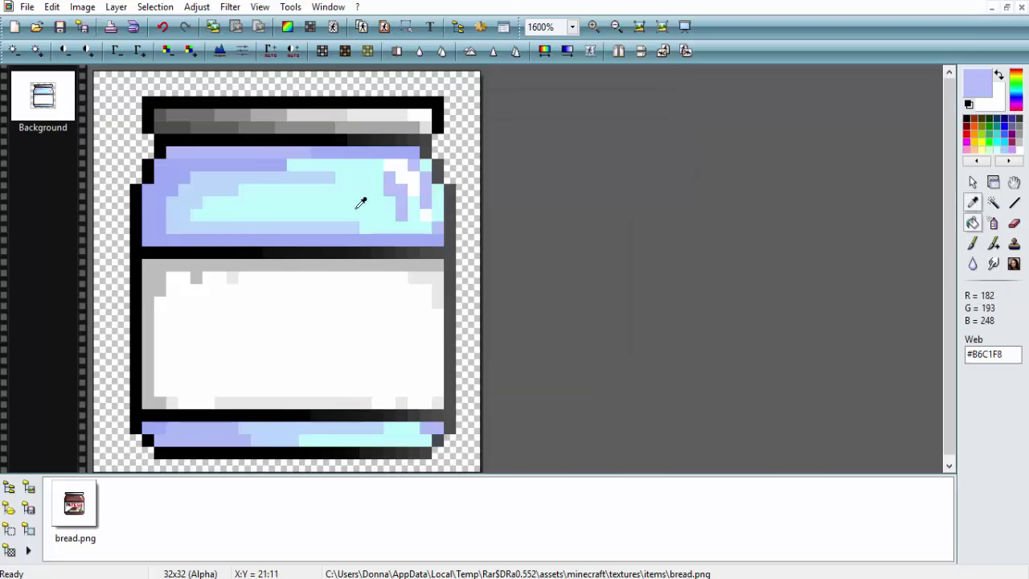
left_click(356, 200)
left_click(975, 87)
left_click(590, 139)
left_click(373, 335)
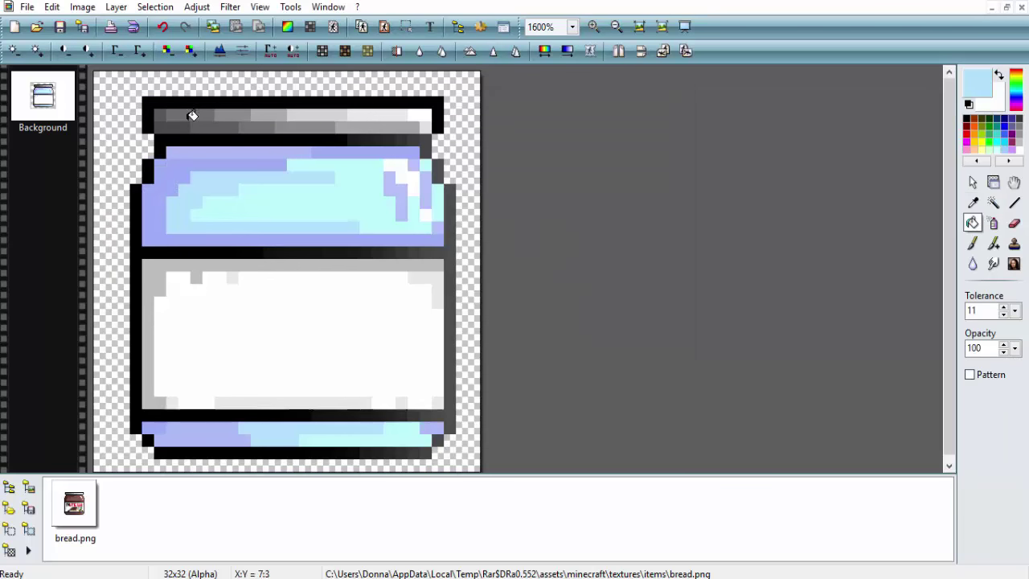
left_click(241, 117)
left_click(975, 86)
key("Escape")
- Fill the grey left end of the lid with sampled periwinkle and a slightly lighter lavender
left_click(972, 202)
left_click(273, 152)
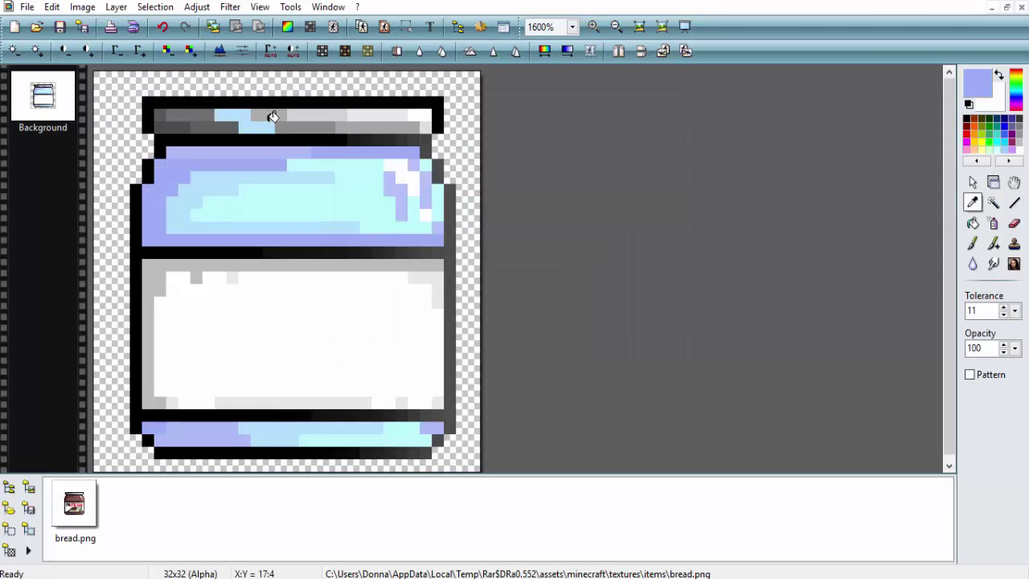
left_click(172, 122)
left_click(975, 87)
left_click(370, 336)
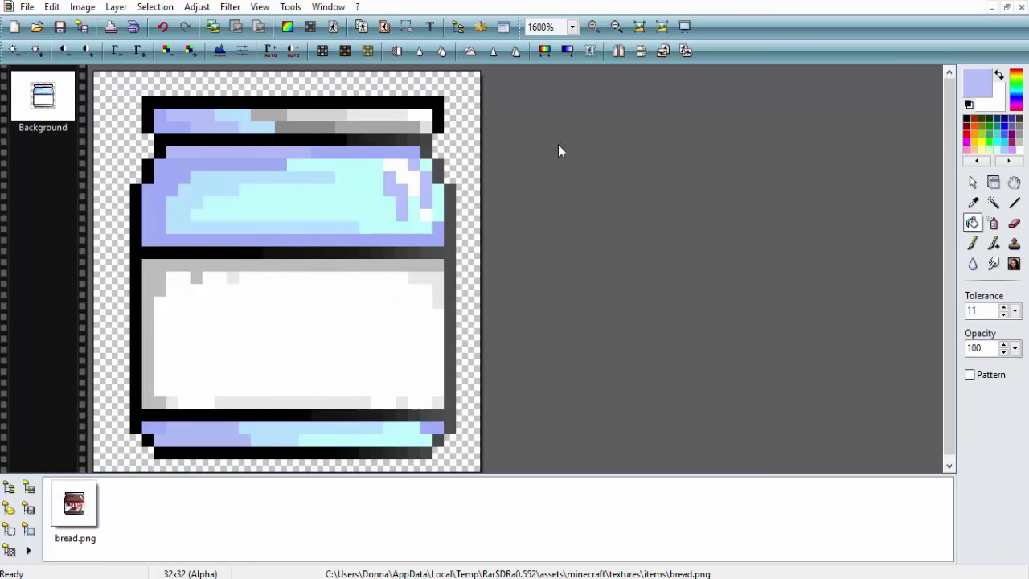
- Choose a pale blue and fill the mid-grey segments across the centre and lower row of the lid
left_click(972, 203)
left_click(411, 143)
key("ctrl+z")
left_click(975, 87)
left_click(369, 335)
left_click(321, 120)
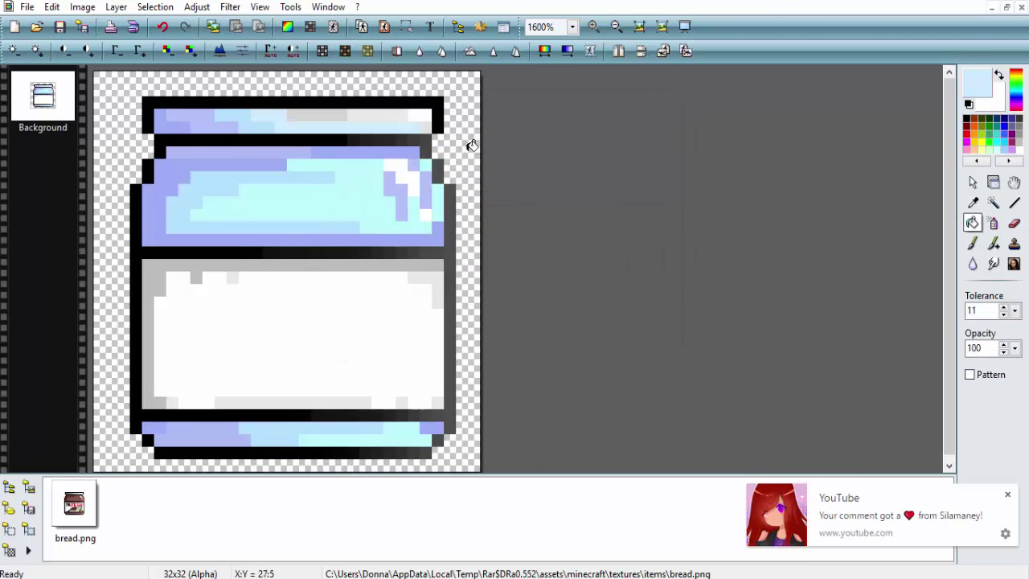
- Choose a near-white blue and fill the light grey segments on the right half of the lid
left_click(973, 202)
left_click(975, 87)
left_click(369, 335)
left_click(995, 224)
scroll(437, 245, "down", 1)
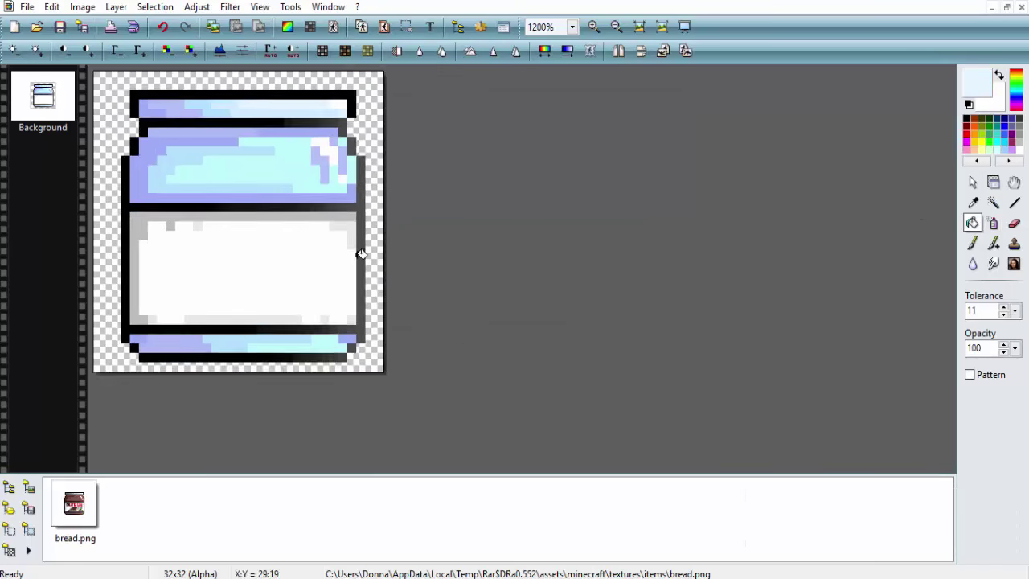
scroll(436, 245, "up", 1)
- Sample the body's periwinkle and paint over the dark band above the label and down the label's upper-left edge
left_click(973, 243)
left_click(975, 87)
left_click(374, 336)
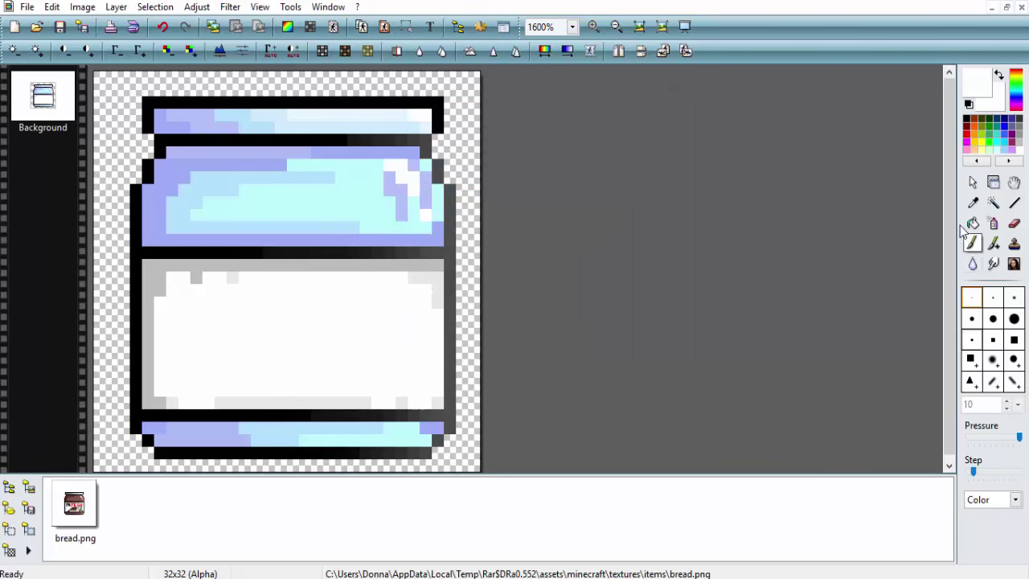
left_click(436, 240, "ctrl")
mouse_move(438, 252)
left_mouse_down()
mouse_move(148, 265)
mouse_move(148, 302)
left_mouse_up()
- Choose a pale lavender and fill the grey shading along the top, sides and bottom of the white label
left_click(973, 203)
left_click(975, 87)
left_click(369, 335)
left_click(972, 223)
left_click(391, 259)
left_click(241, 266)
left_click(152, 354)
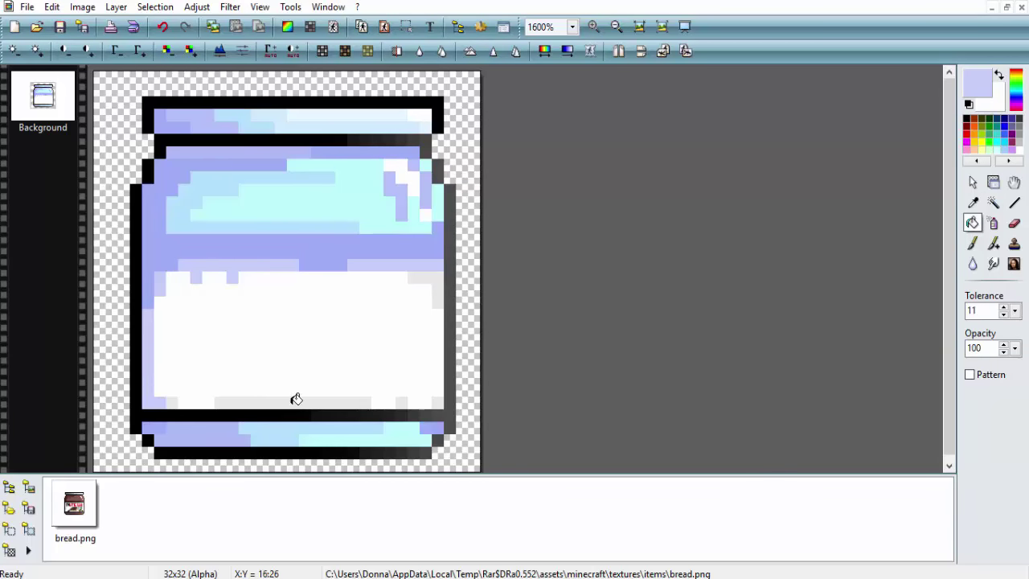
left_click(294, 397)
left_click(426, 290)
- Choose a dark teal (RGB 0, 56, 60) and fill the black outlines of the lid, neck, left side and base
scroll(377, 364, "down", 1)
left_click(977, 83)
left_click(590, 126)
left_click(667, 251)
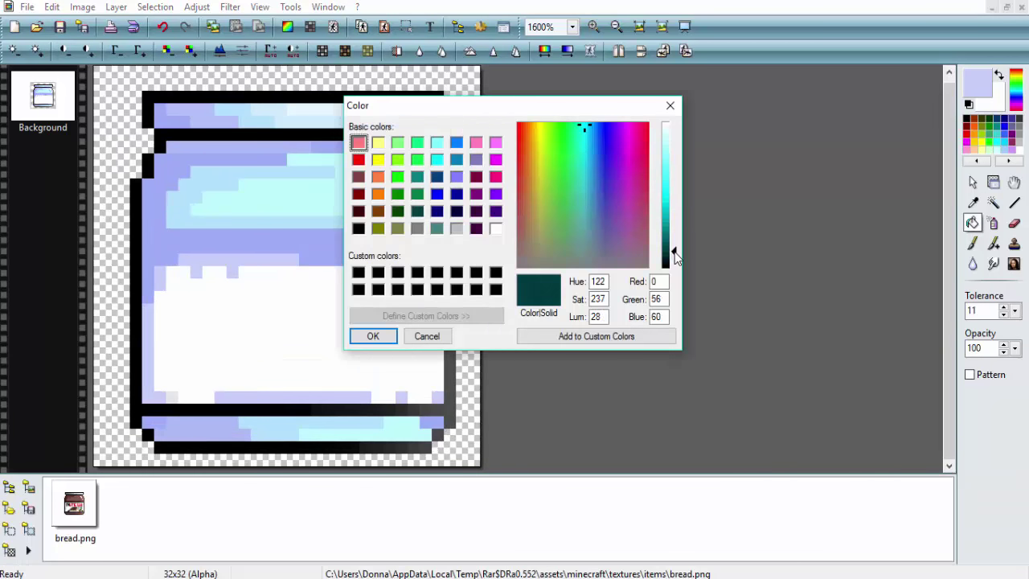
left_click(367, 335)
left_click(414, 97)
left_click(340, 135)
left_click(136, 321)
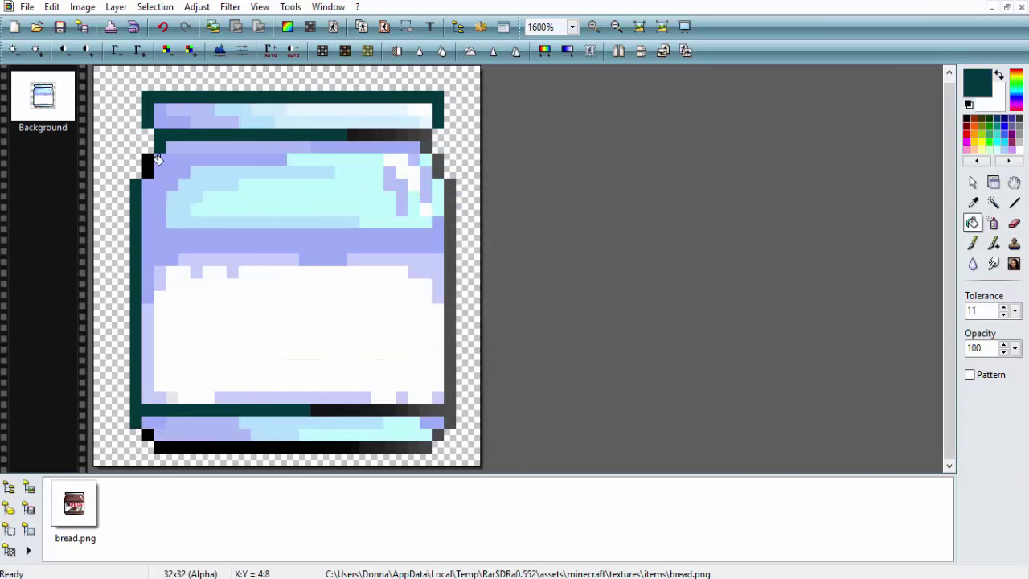
left_click(242, 446)
left_click(148, 164)
- Choose a lighter teal and fill the dark grey right-hand sections of the neck, label and base outlines
left_click(977, 83)
left_click(677, 237)
left_click(367, 335)
left_click(378, 447)
left_click(354, 410)
left_click(408, 406)
left_click(409, 133)
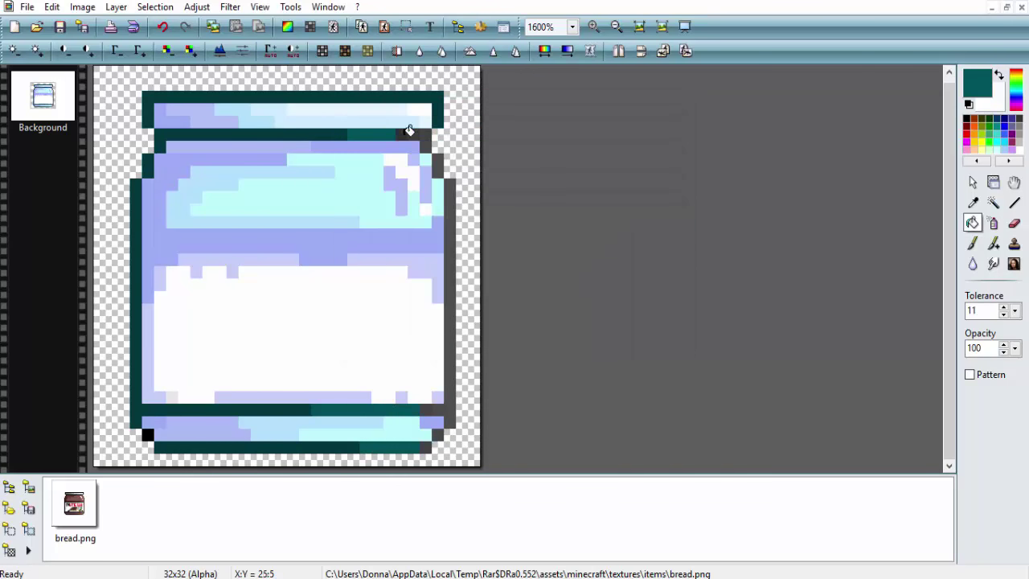
- Choose a still lighter teal and fill the jar's right-side outline and the remaining black corner at its lower left
left_click(976, 83)
left_click(367, 336)
left_click(446, 327)
scroll(138, 343, "down", 1)
left_click(138, 343)
scroll(138, 344, "up", 1)
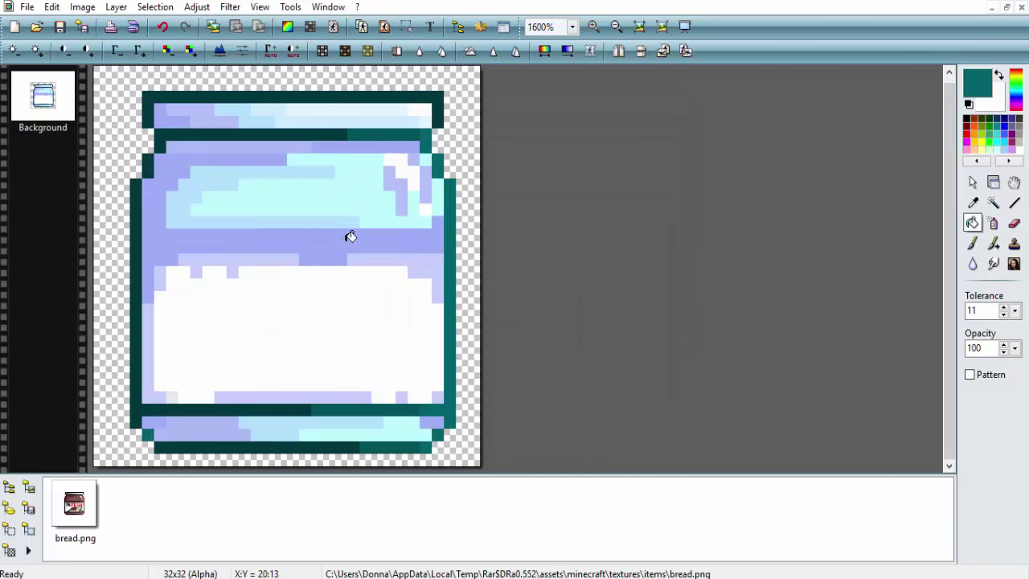
- Paint a teal paw print on the label with a large round pad and small toes above it, undoing stray strokes
left_click(973, 242)
left_click(317, 340)
mouse_move(292, 328)
left_mouse_down()
mouse_move(305, 366)
mouse_move(281, 365)
left_mouse_up()
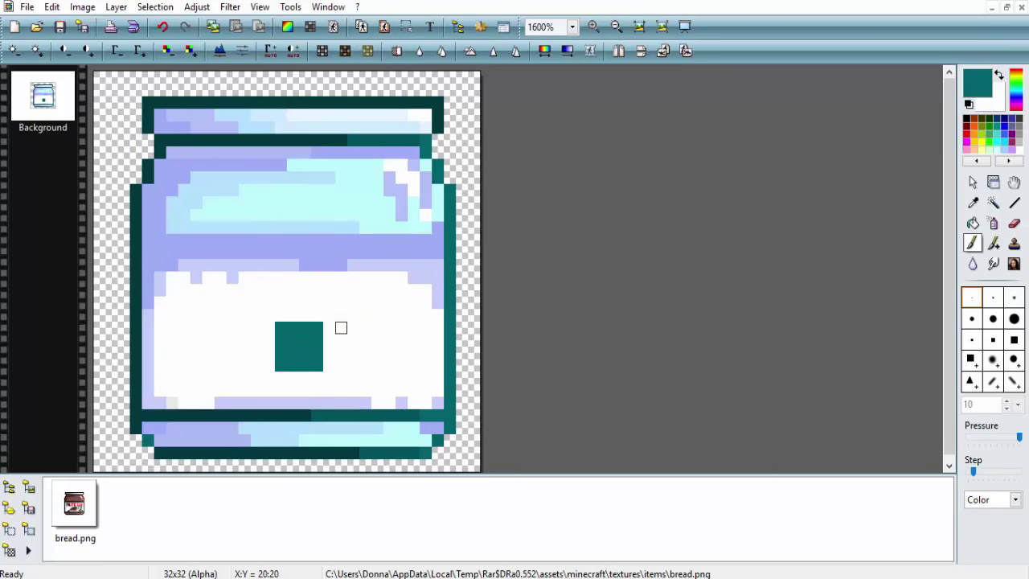
key("ctrl+z")
key("ctrl+z")
mouse_move(323, 336)
left_mouse_down()
mouse_move(280, 366)
mouse_move(340, 318)
mouse_move(277, 303)
left_mouse_up()
key("ctrl+z")
mouse_move(329, 278)
left_mouse_down()
mouse_move(329, 265)
mouse_move(390, 283)
left_mouse_up()
key("ctrl+z")
key("ctrl+z")
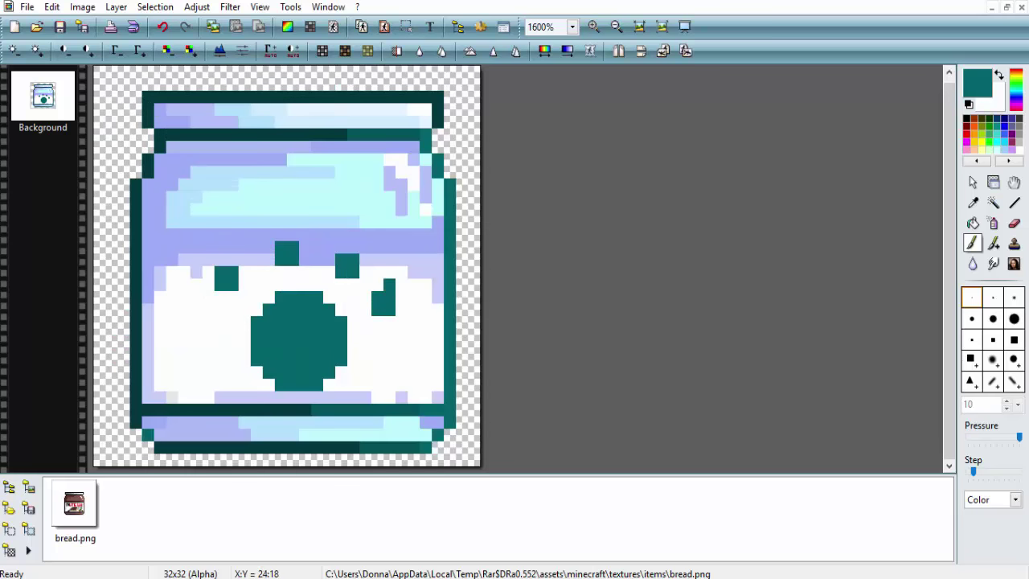
- Undo the paw's rightmost toe and paint white beside the left toe to clean up its edge
key("ctrl+z")
scroll(295, 319, "down", 1)
scroll(295, 319, "up", 1)
key("ctrl+z")
scroll(292, 262, "down", 1)
scroll(293, 262, "up", 1)
key("x")
left_click_drag(221, 273, 233, 283)
scroll(265, 372, "down", 1)
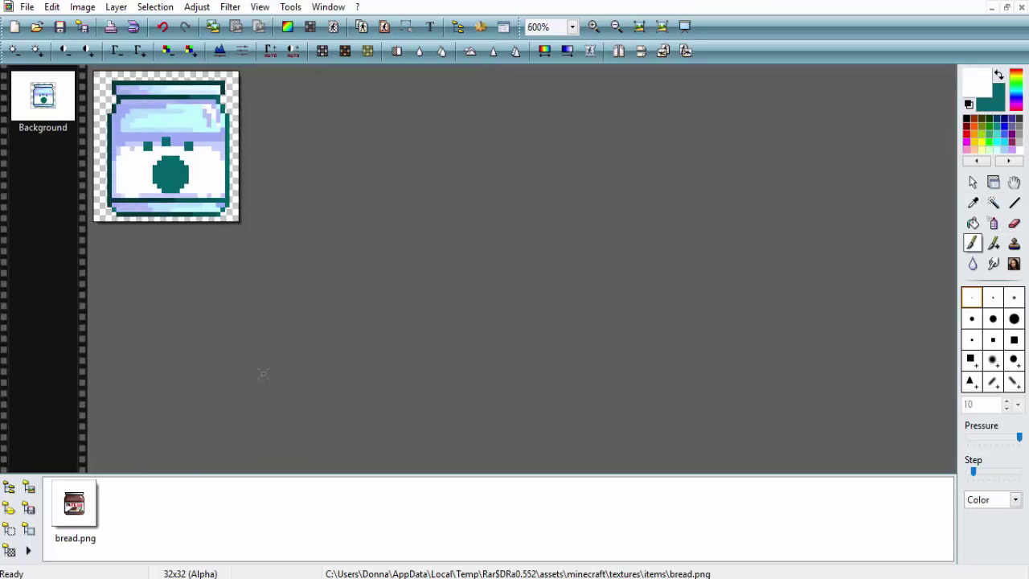
- Reposition the paw's left and middle toes one pixel to the right and restore the background colours beside them
scroll(268, 334, "up", 1)
mouse_move(305, 247)
left_mouse_down()
mouse_move(305, 259)
mouse_move(281, 259)
mouse_move(256, 283)
left_mouse_up()
left_click(271, 246)
key("x")
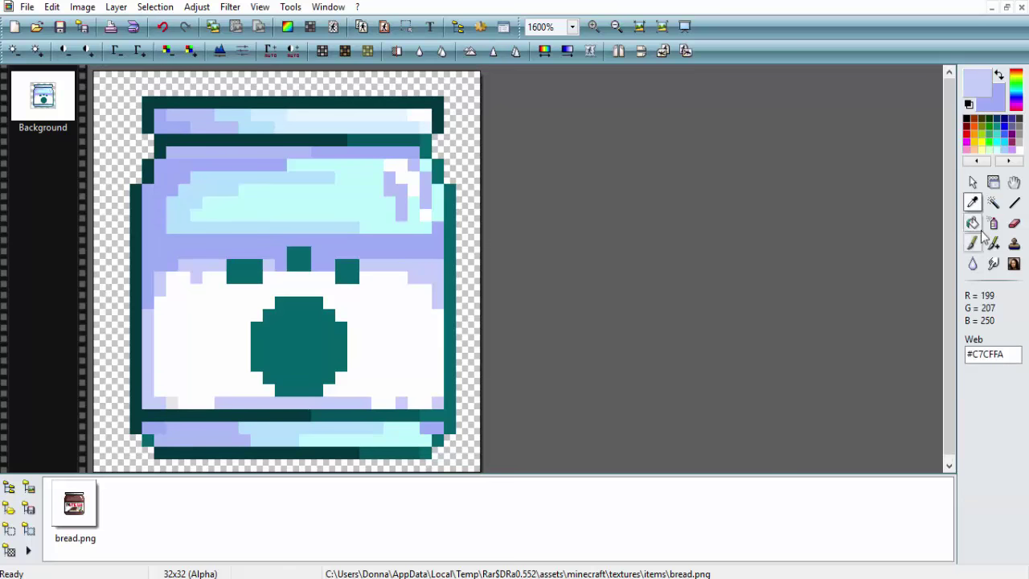
left_click(256, 385, "ctrl")
scroll(211, 231, "down", 1)
scroll(215, 241, "up", 1)
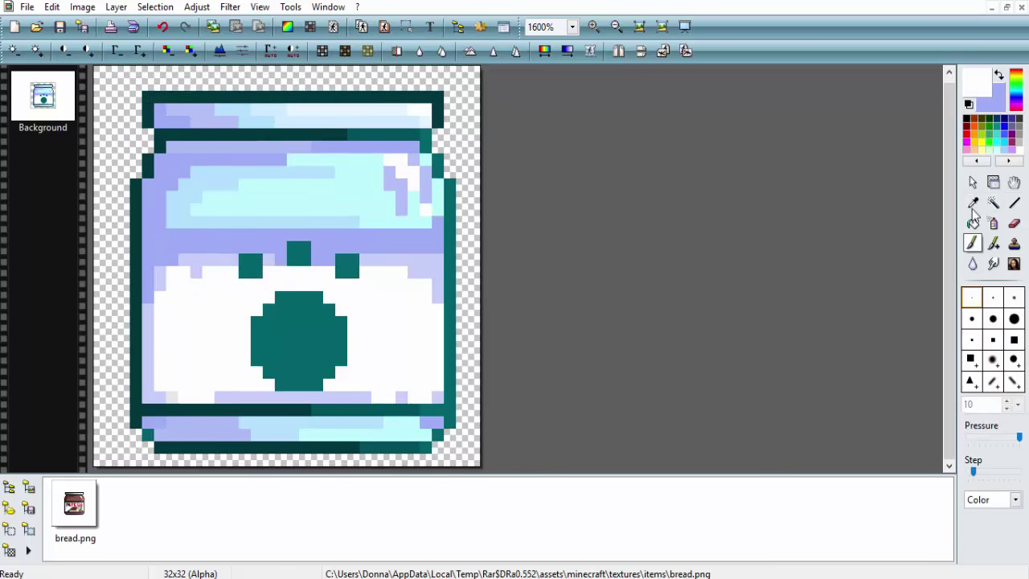
- Outline the paw's round pad and three toes with pale lavender (#C7CFFA)
left_click_drag(328, 377, 353, 290)
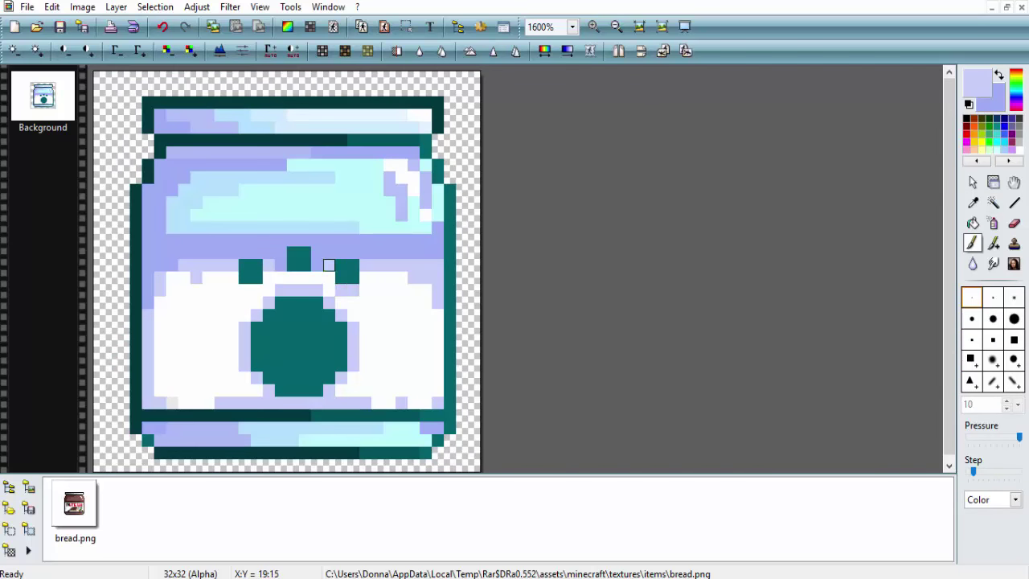
left_click_drag(293, 265, 303, 265)
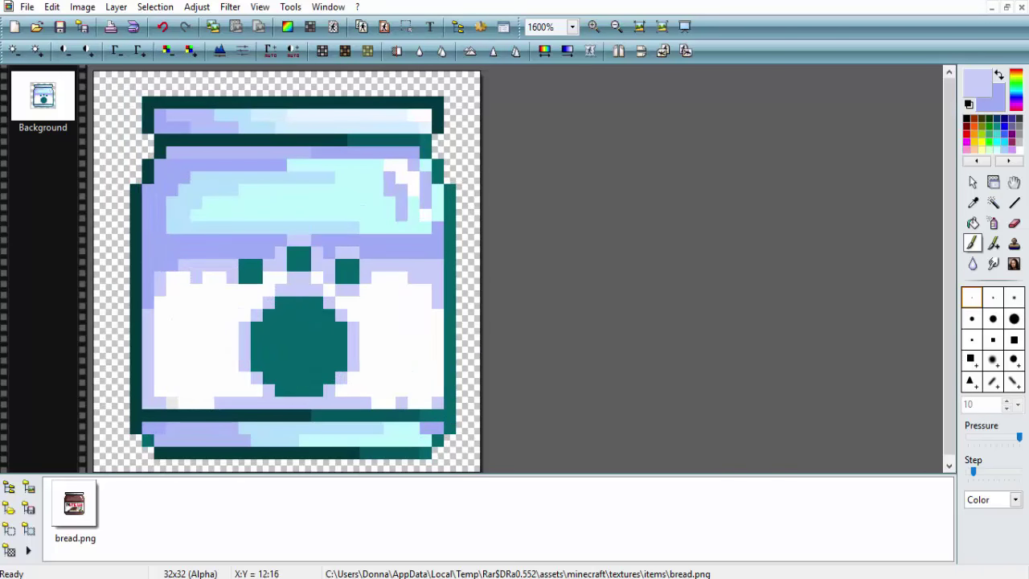
scroll(305, 273, "up", 1)
scroll(304, 273, "down", 1)
scroll(384, 224, "up", 1)
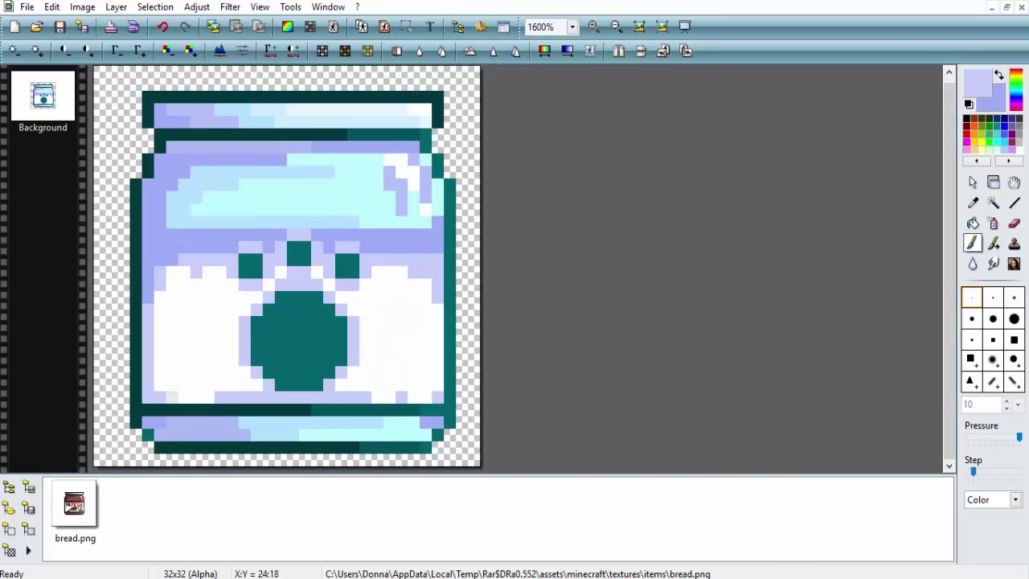
- Paint over the dark line above the base band with sampled lavender, sky blue and pale cyan to match the band
left_click(417, 420, "ctrl")
left_click_drag(221, 414, 171, 427)
left_click(148, 414)
left_click(426, 415)
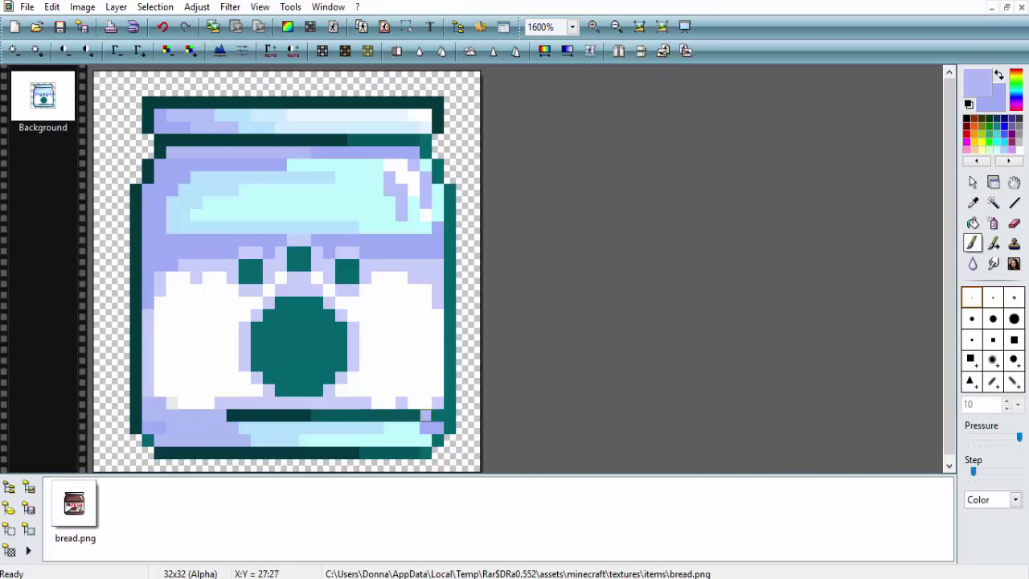
left_click(438, 415)
left_click(356, 426, "ctrl")
left_click_drag(342, 415, 231, 414)
left_click_drag(416, 415, 338, 415)
left_click(426, 415, "ctrl")
- Save the jar texture as diamond.png in the A-Z YOUTUBE STUFF folder and view the file there
scroll(302, 311, "down", 3)
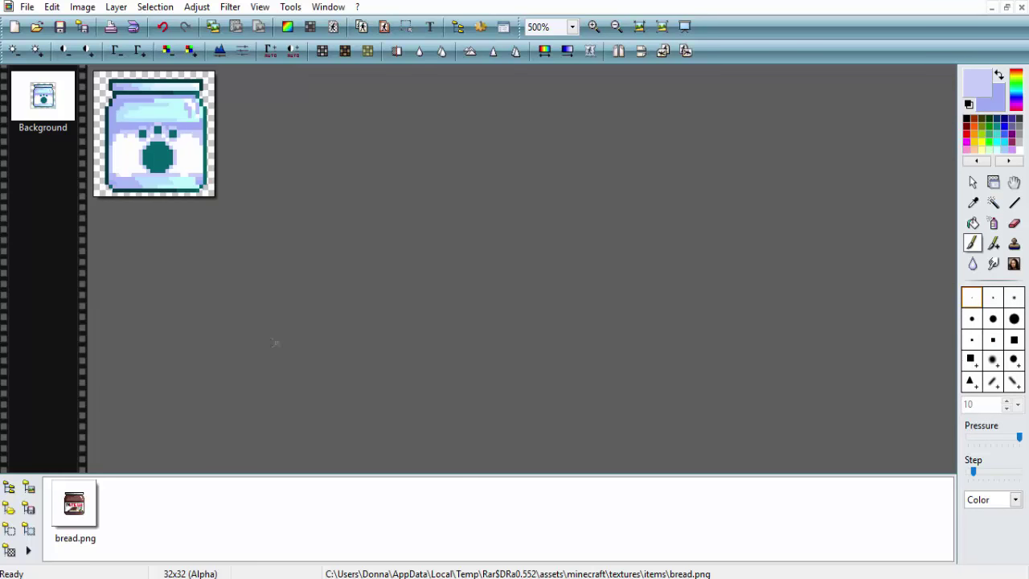
scroll(296, 176, "up", 2)
scroll(283, 212, "down", 1)
left_click(26, 7)
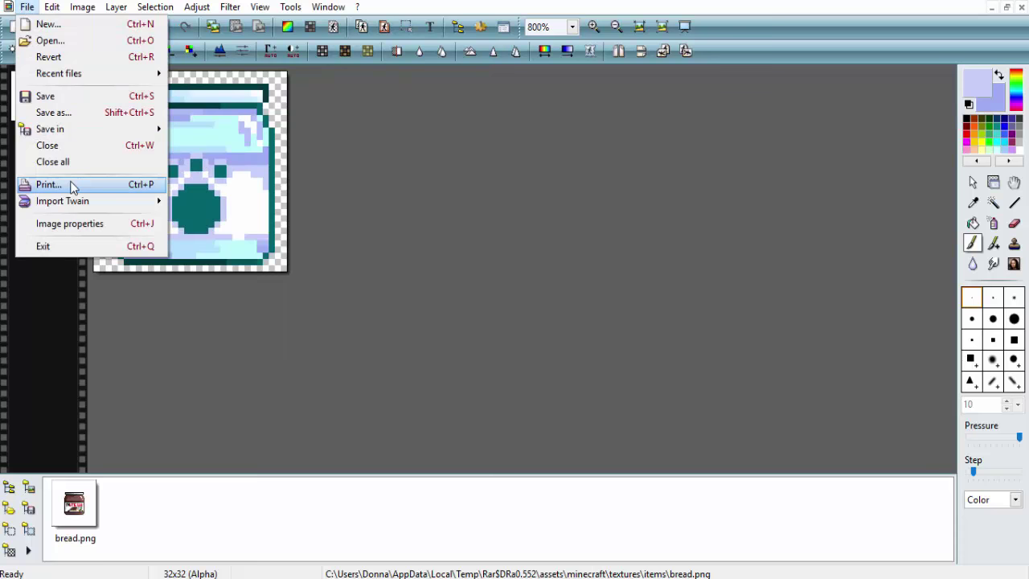
left_click(49, 95)
type("diamond")
key("Return")
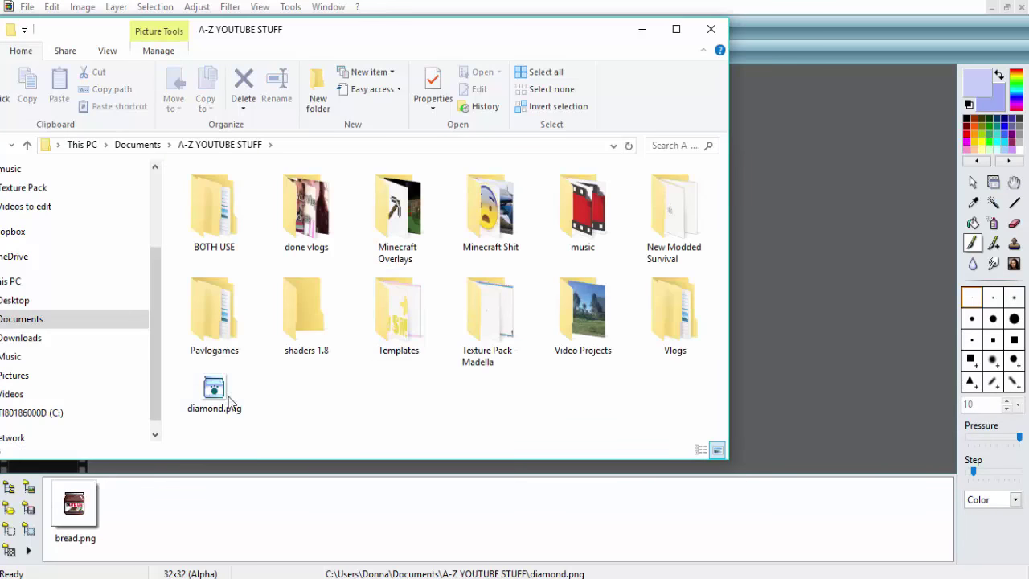
left_click(221, 324)
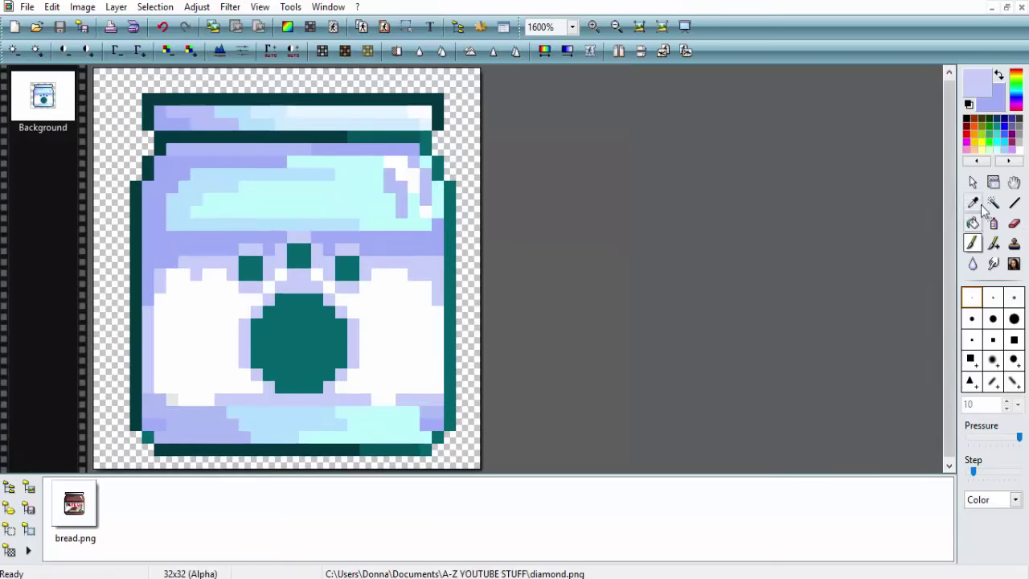
- Sample the paw's teal for painting on the label
left_click(972, 201)
left_click(973, 243)
mouse_move(172, 378)
left_mouse_down()
mouse_move(172, 317)
mouse_move(160, 379)
left_mouse_up()
key("ctrl+z")
key("ctrl+z")
key("ctrl+z")
- Paint a teal letter F and a solid block for a letter O on the label beside the paw's left side
left_click(172, 314)
left_click(172, 339)
left_click(160, 391)
left_click_drag(196, 314, 196, 390)
left_click_drag(209, 391, 209, 314)
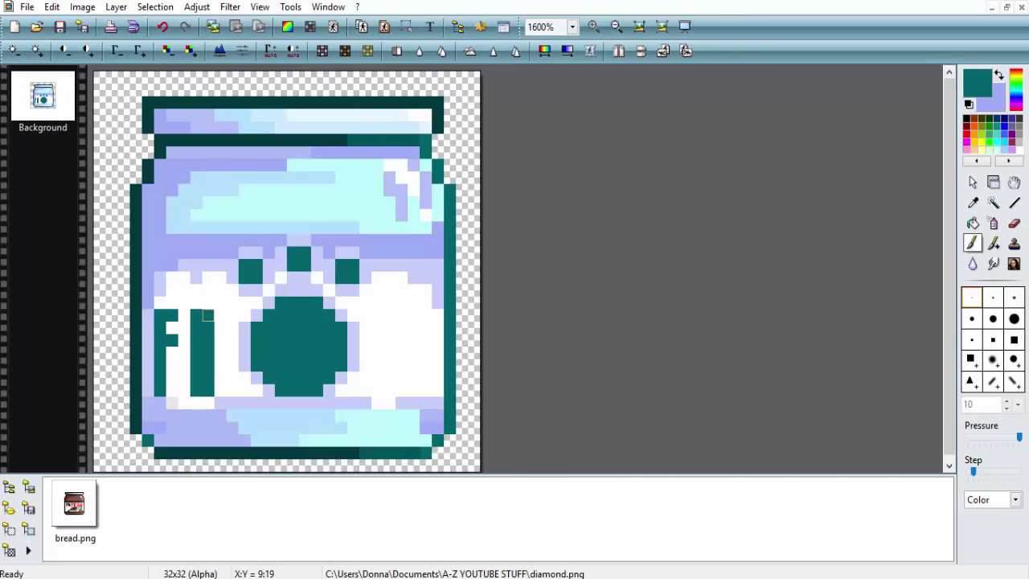
- Paint teal blocks for the letters O and D on the label beside the paw's right side and widen the first O
mouse_move(377, 314)
left_mouse_down()
mouse_move(385, 384)
mouse_move(389, 314)
left_mouse_up()
left_click_drag(413, 314, 413, 390)
left_click(425, 378)
left_click_drag(425, 314, 425, 390)
scroll(220, 305, "down", 2)
scroll(220, 305, "up", 2)
left_click_drag(220, 309, 220, 390)
left_click_drag(400, 322, 400, 386)
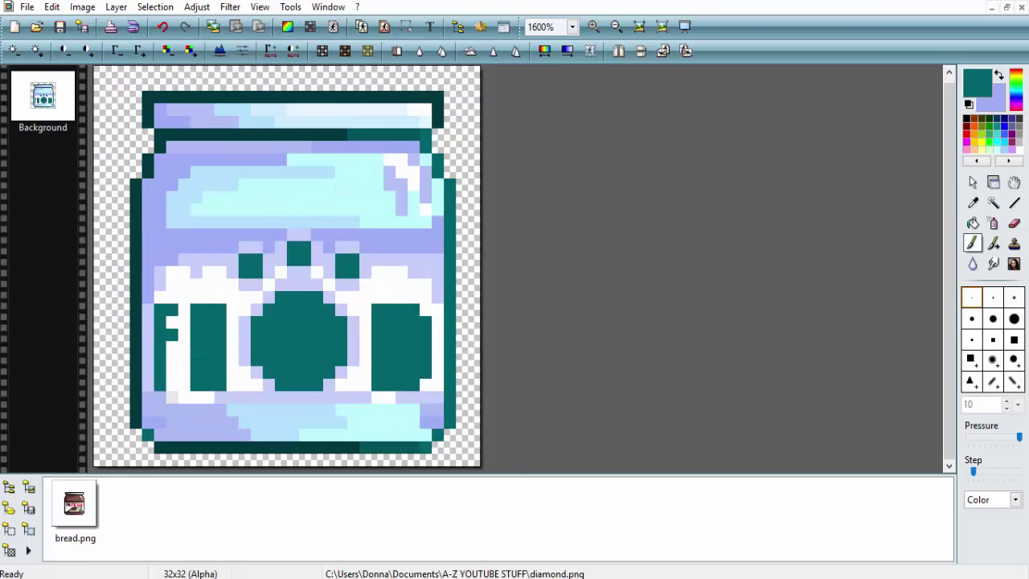
- Paint white centres inside the teal letter blocks to hollow out the O and D shapes
left_click(998, 75)
left_click(1017, 149)
left_click_drag(208, 321, 208, 373)
left_click_drag(389, 321, 389, 372)
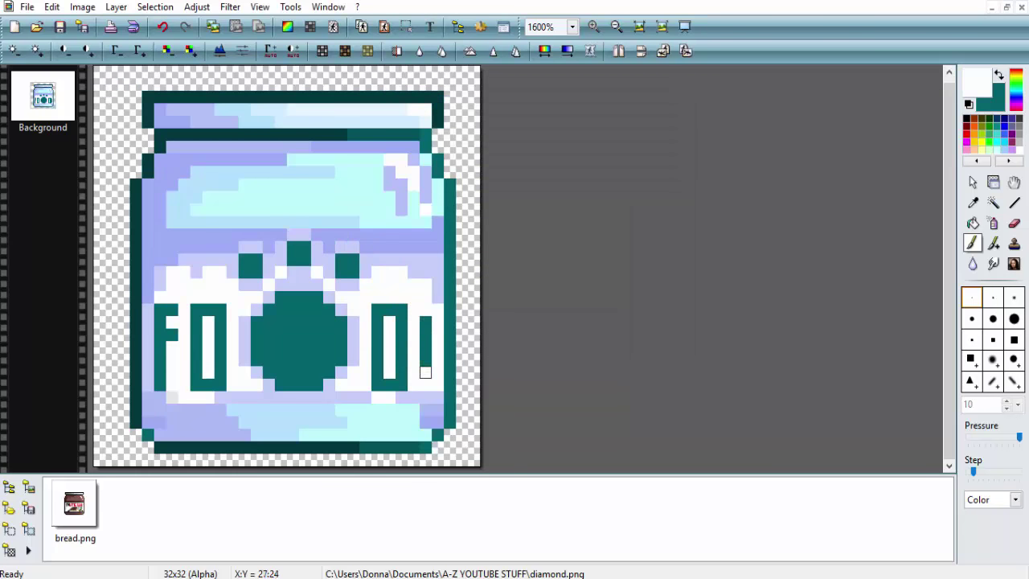
- Undo all the teal and white lettering strokes on the label
key("ctrl+z")
key("ctrl+z")
key("ctrl+z")
key("ctrl+z")
key("ctrl+z")
key("ctrl+z")
key("ctrl+z")
key("ctrl+z")
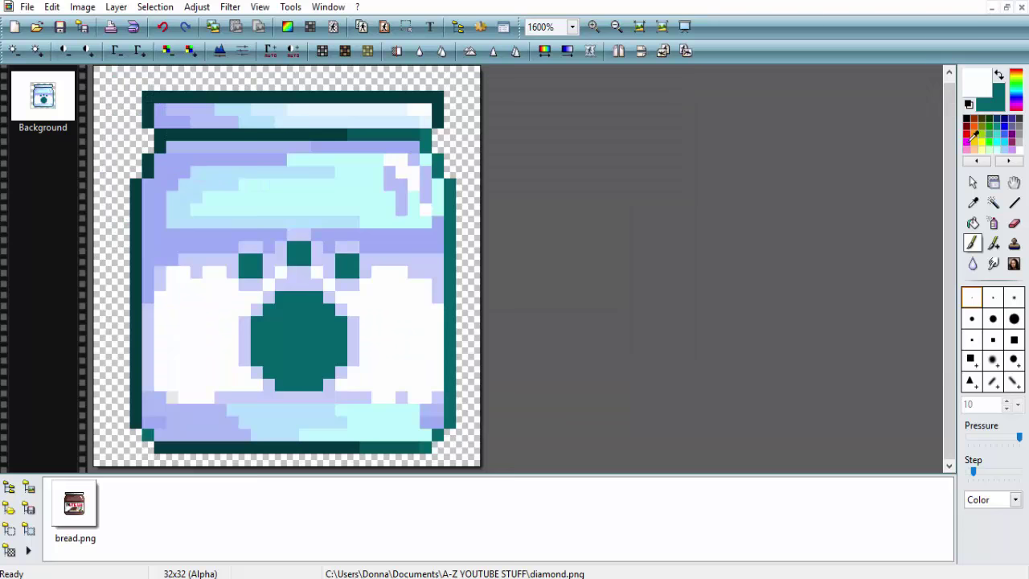
- Sample the paw outline's pale lavender and paint rounded shading along the label's left and right edges
left_click(353, 321, "ctrl")
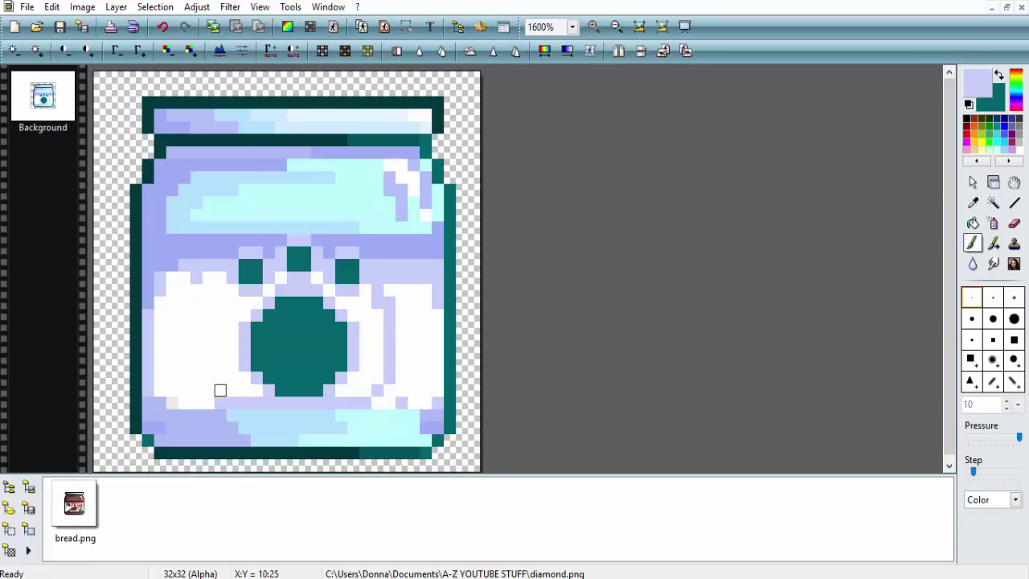
key("ctrl+z")
key("ctrl+z")
key("ctrl+z")
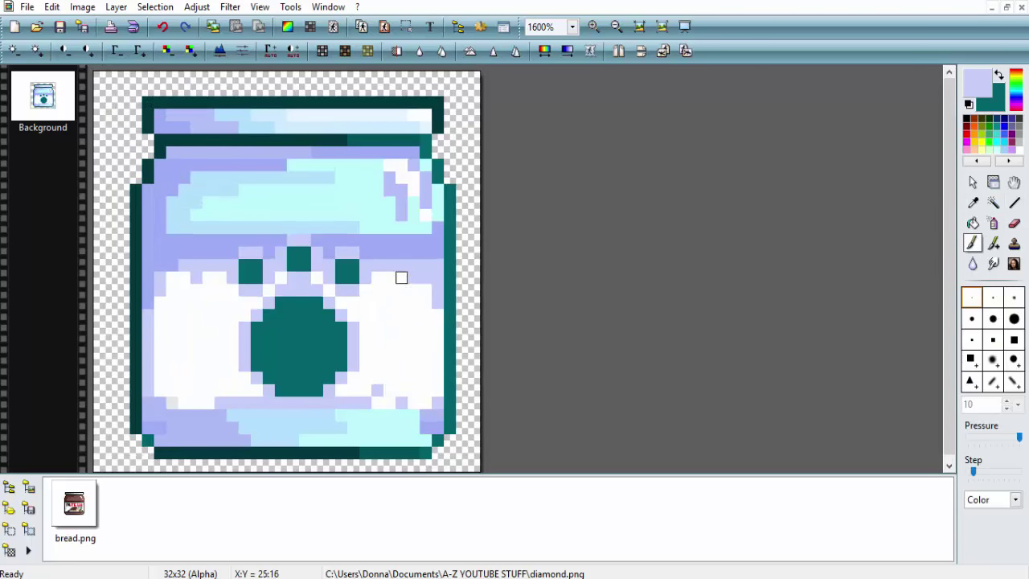
mouse_move(401, 277)
left_mouse_down()
mouse_move(437, 365)
mouse_move(413, 402)
left_mouse_up()
mouse_move(184, 302)
left_mouse_down()
mouse_move(193, 402)
mouse_move(181, 290)
left_mouse_up()
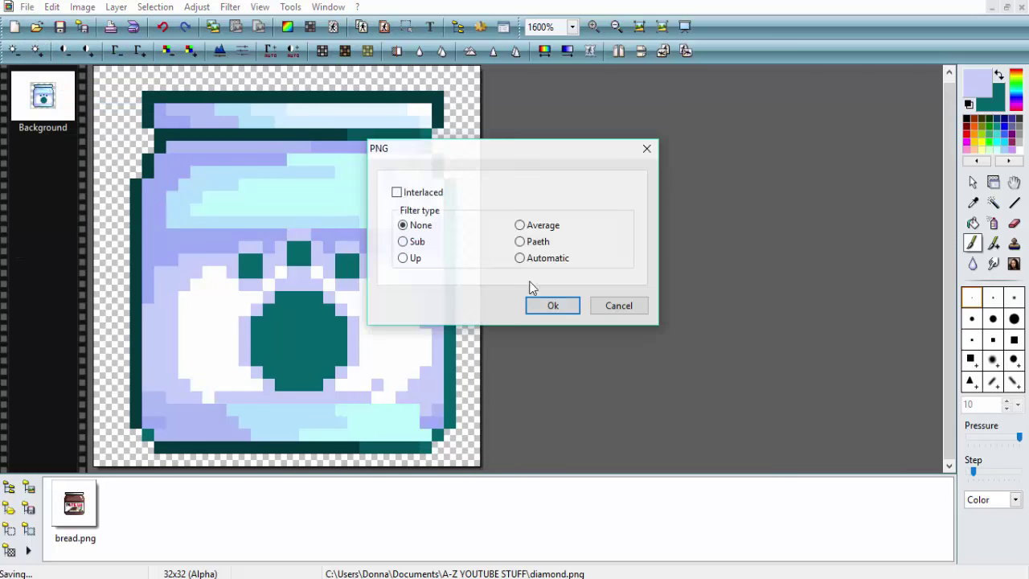
- Save diamond.png without interlacing or filter and copy it into the assets\minecraft\textures\items folder of Pug Pack.zip
left_click(81, 507)
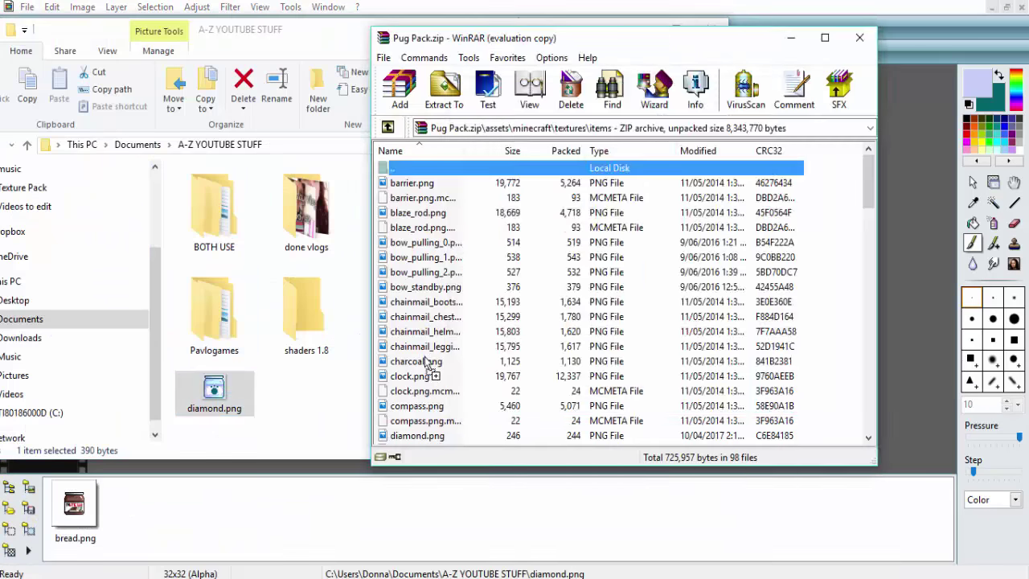
left_click_drag(428, 366, 430, 367)
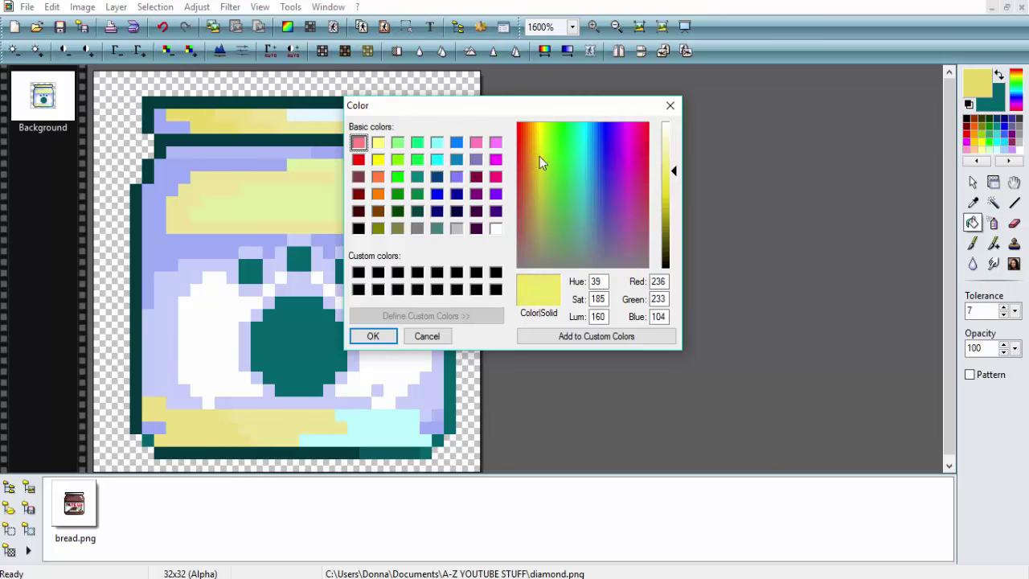
- Fill the jar's lavender shading with yellow (RGB 236, 233, 104) and its white and cyan edge highlights with pale yellow tones
left_click(373, 336)
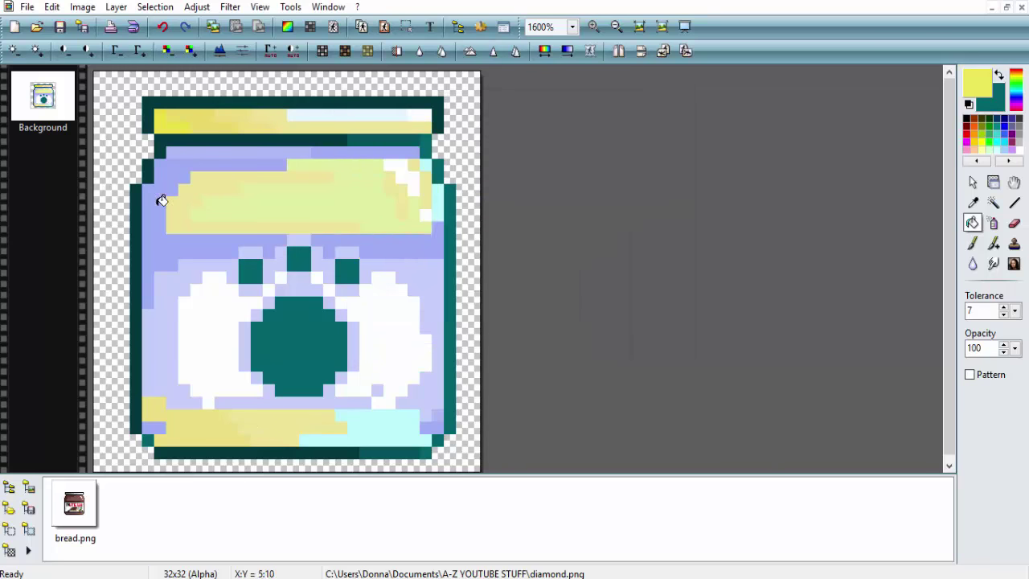
left_click(156, 200)
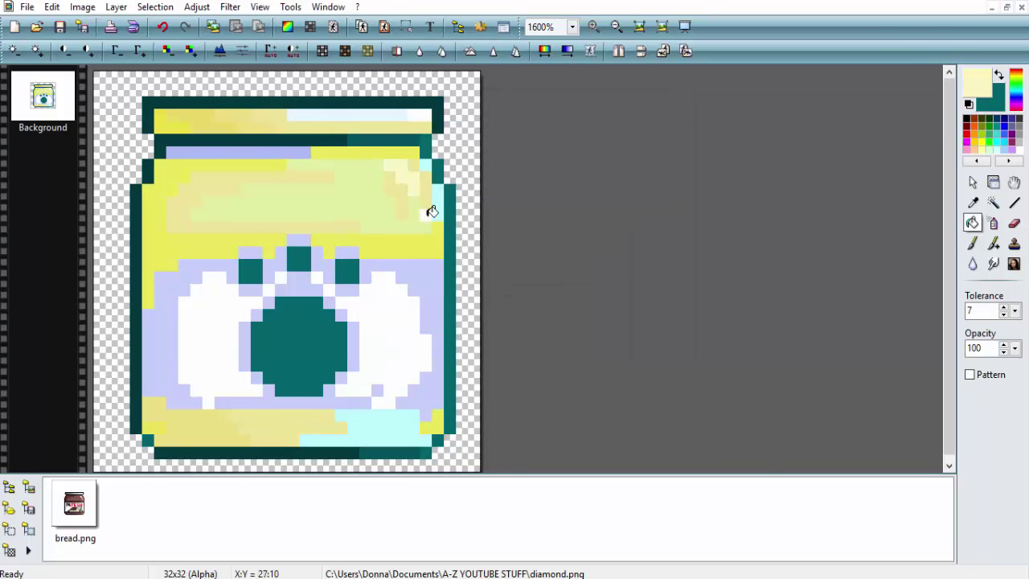
left_click(429, 211)
left_click(972, 223)
left_click(438, 201)
- Sample the greenish highlight and recolour the jar's upper body and base band with yellows RGB 245, 241, 154 and 241, 235, 122
left_click(973, 202)
left_click(287, 184)
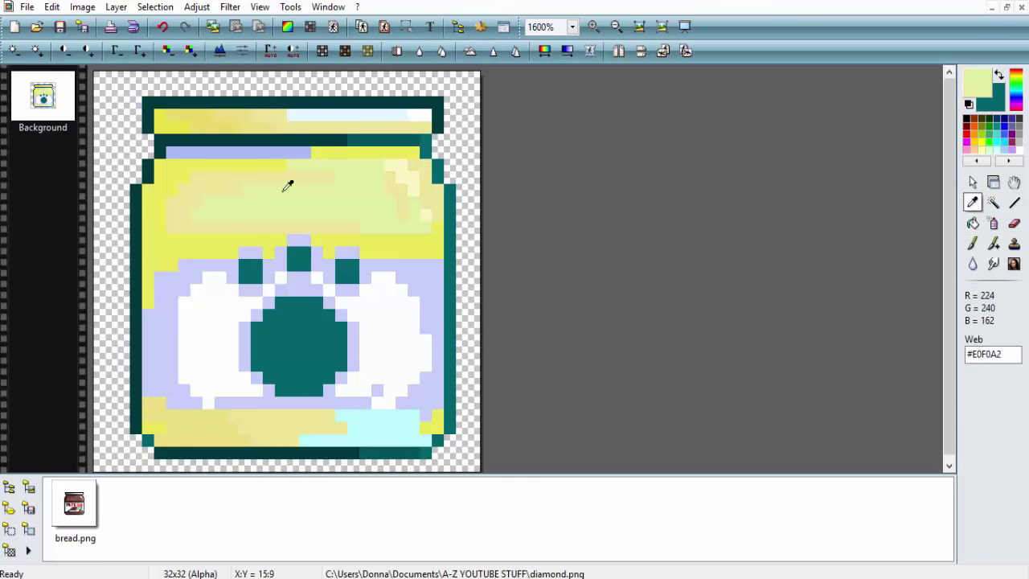
left_click(977, 80)
left_click(539, 163)
left_click(374, 336)
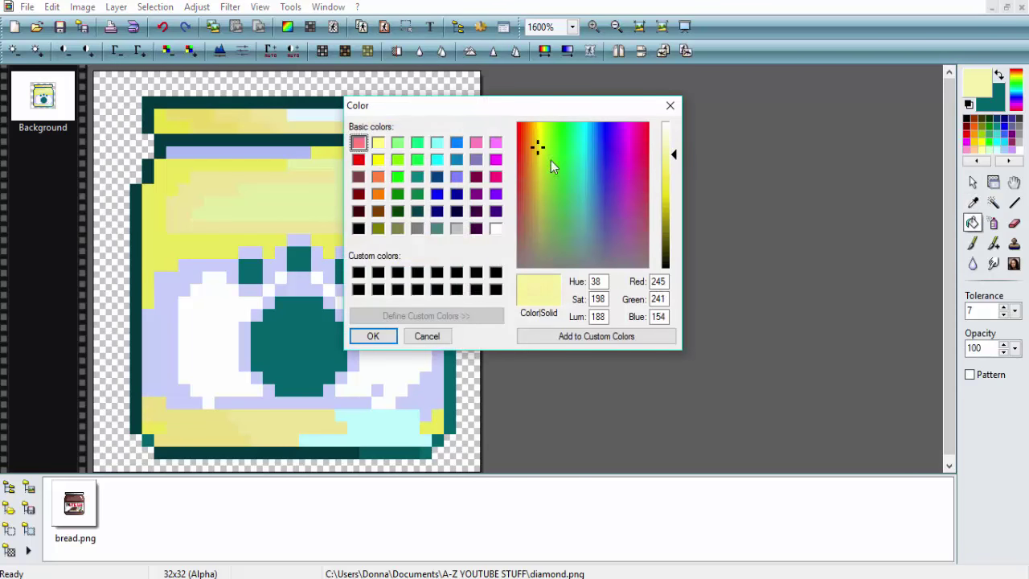
left_click(370, 336)
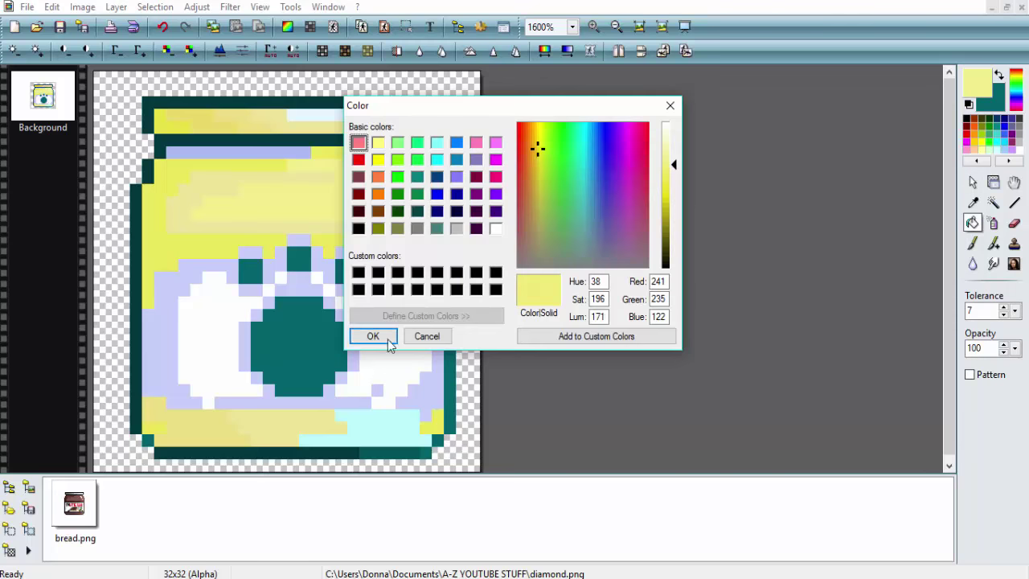
left_click(371, 336)
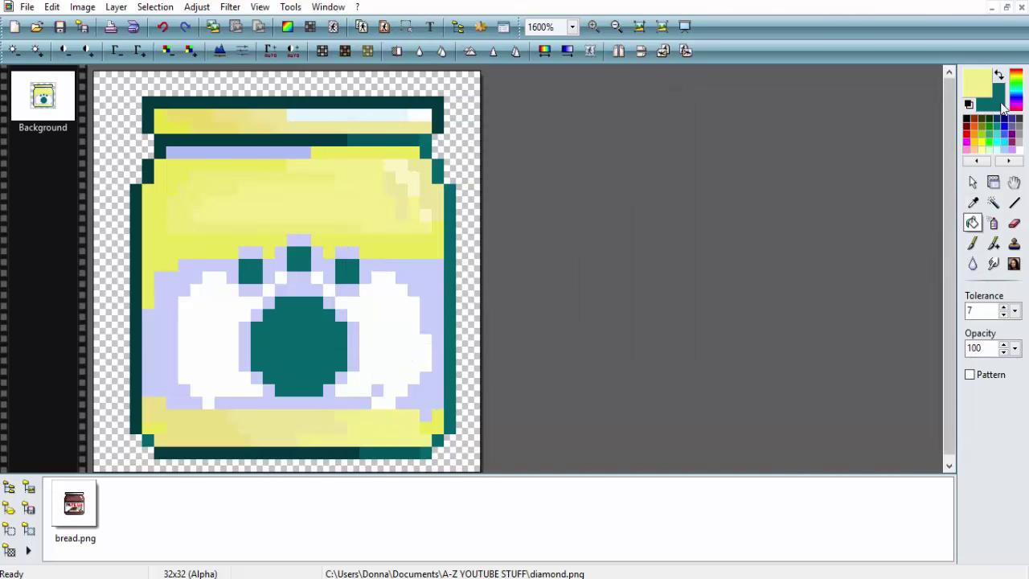
- Fill the lavender strip below the lid with yellow and the lid's pale blue stripe with RGB 247, 242, 166
left_click(266, 152)
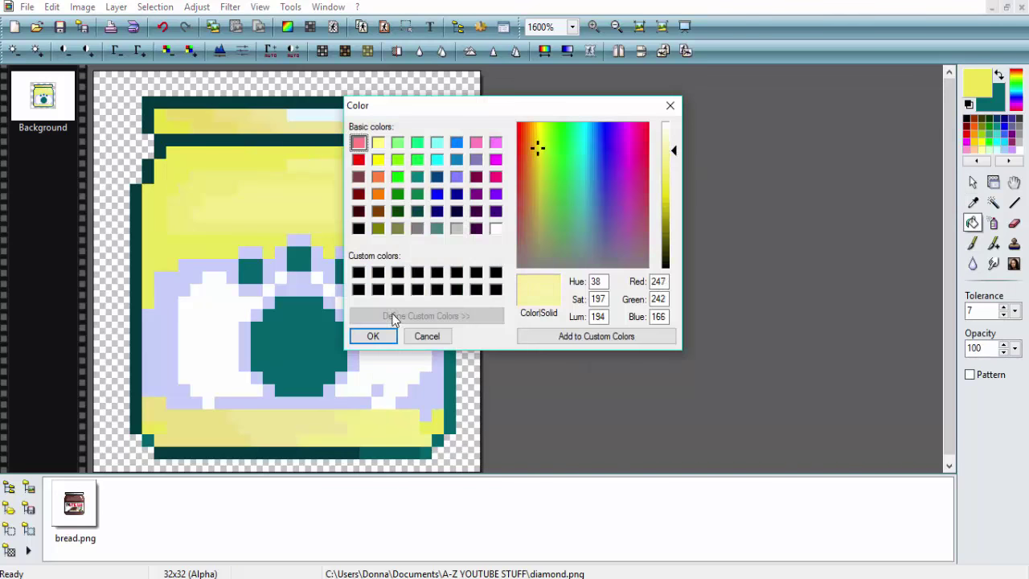
left_click(373, 336)
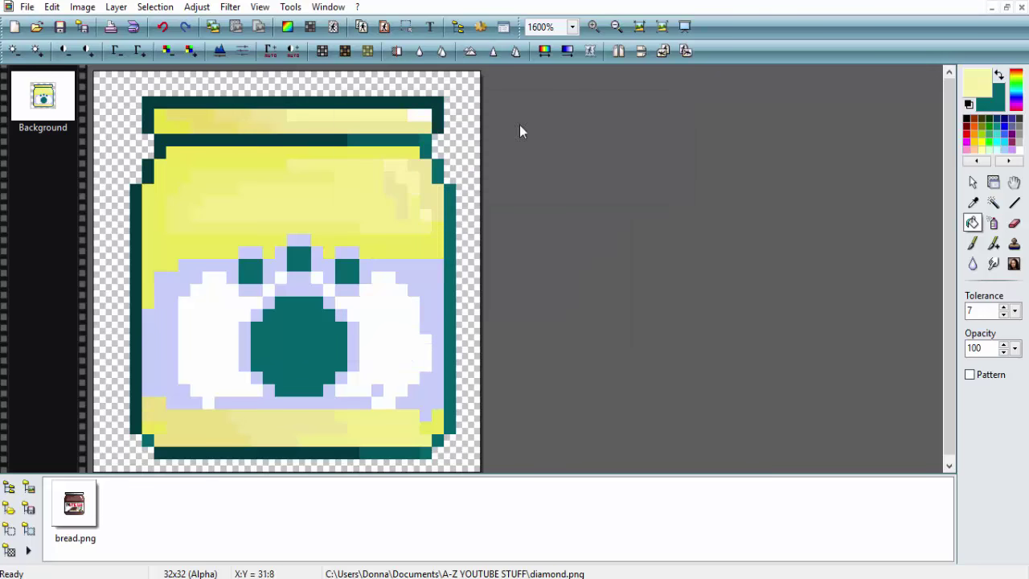
scroll(408, 346, "down", 1)
scroll(408, 346, "up", 1)
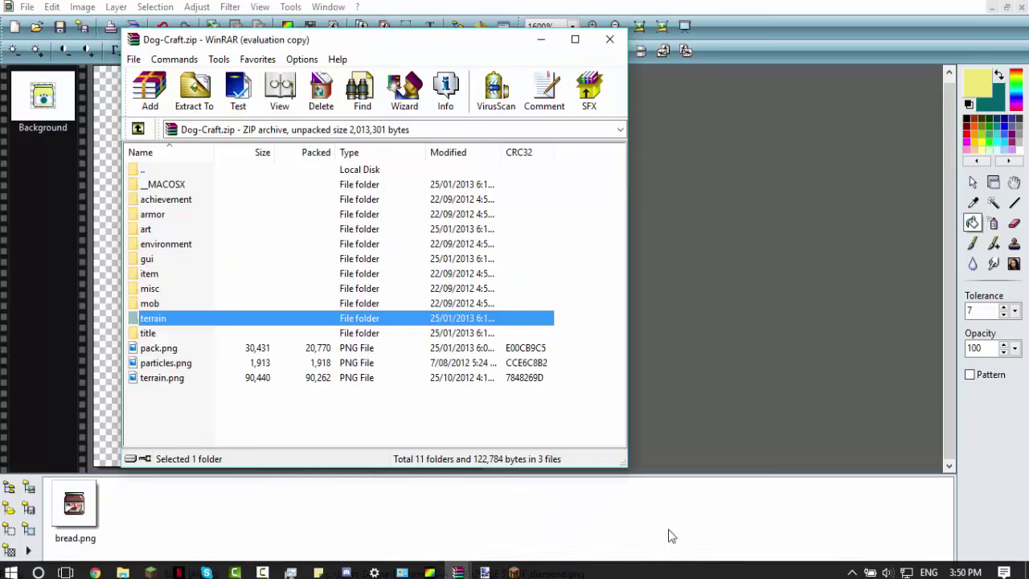
- Browse the item textures in heyimbee Faithful Edit.zip down to the gold items
left_click(668, 535)
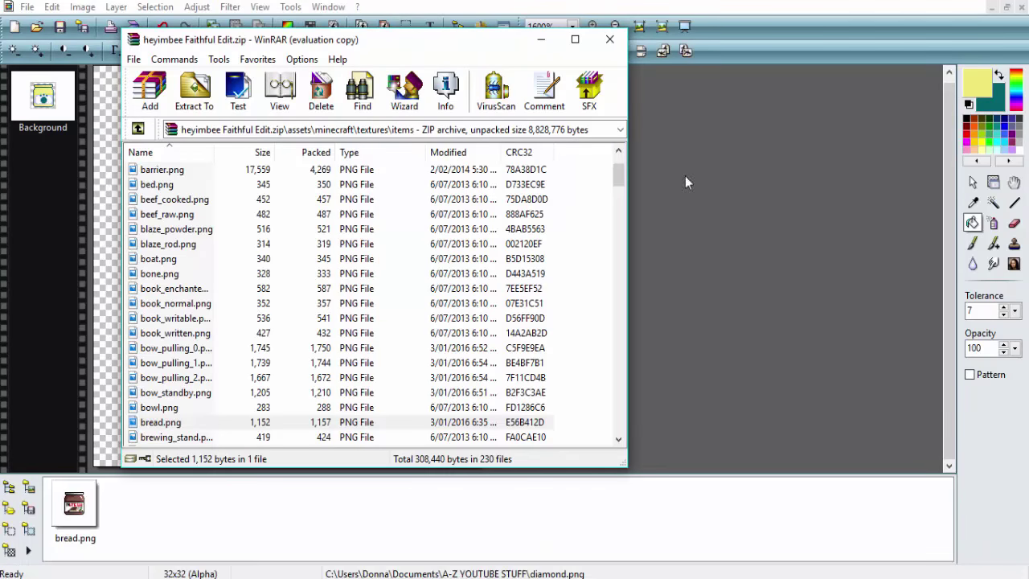
left_click_drag(618, 175, 609, 297)
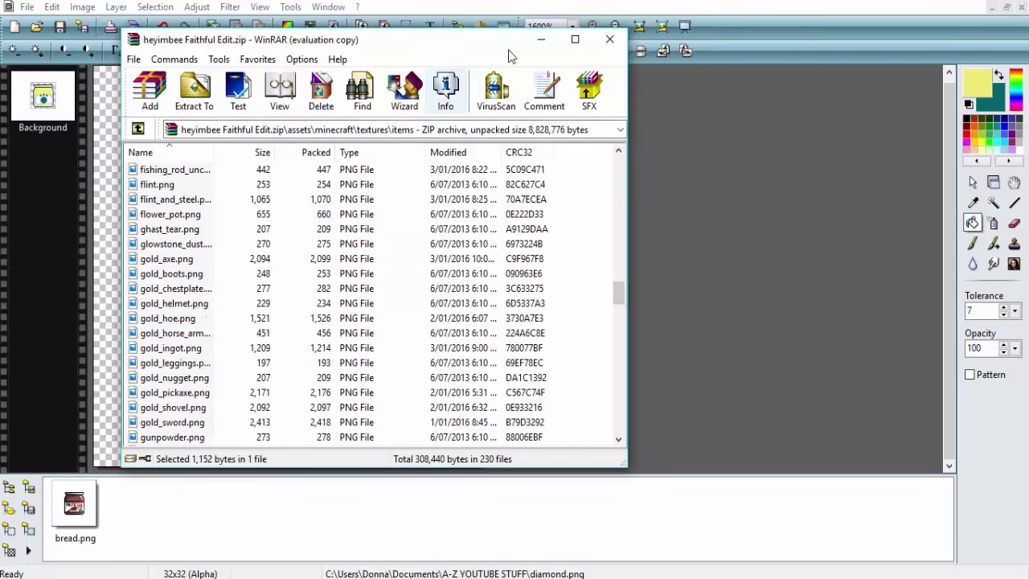
mouse_move(458, 570)
mouse_move(526, 508)
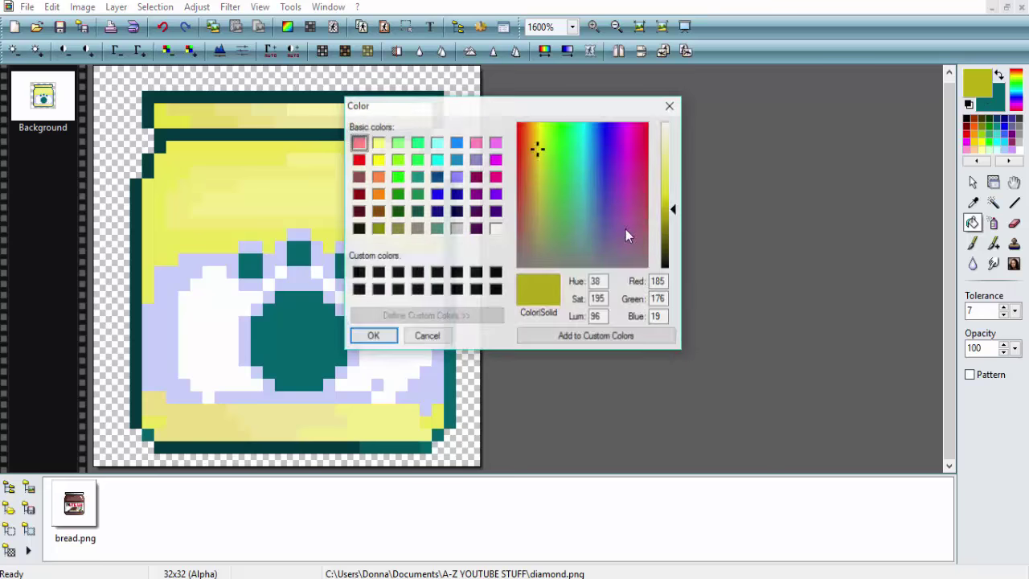
- Fill the jar's dark outline with olive and the teal segments at the base and neck with a lighter olive
left_click(373, 336)
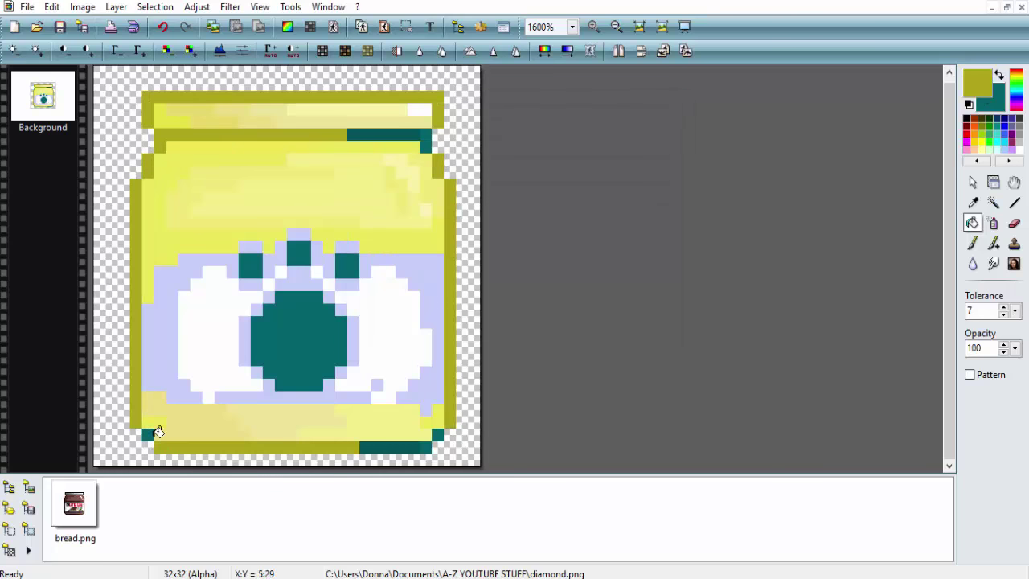
left_click(975, 81)
left_click(371, 335)
left_click(393, 446)
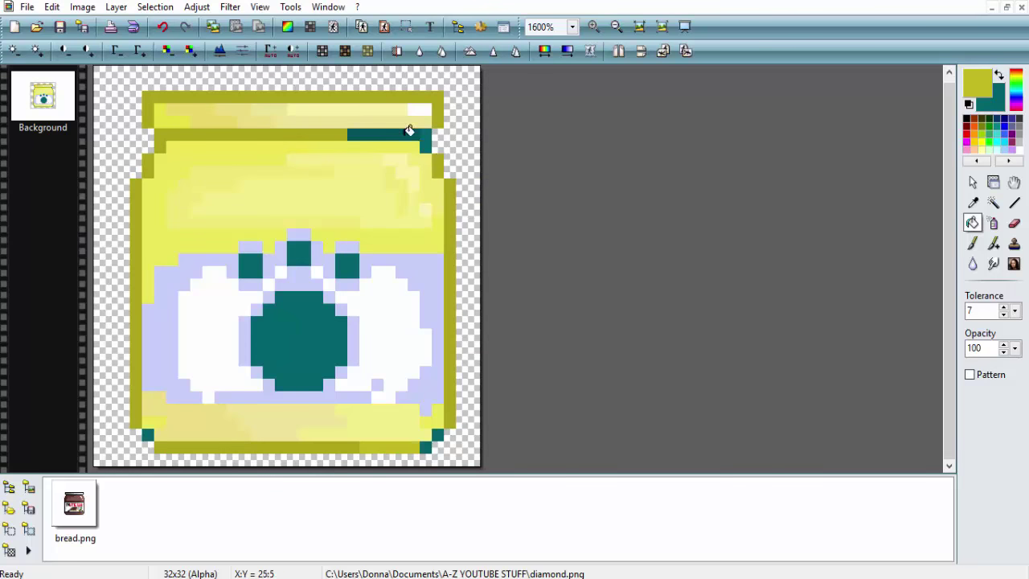
left_click(411, 131)
- Fill the remaining teal corner pixels at the jar's base and neck with a brighter olive yellow
left_click(975, 81)
left_click(371, 335)
left_click(437, 434)
left_click(425, 140)
- Fill the label's lavender shading and the paw's outline with a pale yellow-green
left_click(974, 81)
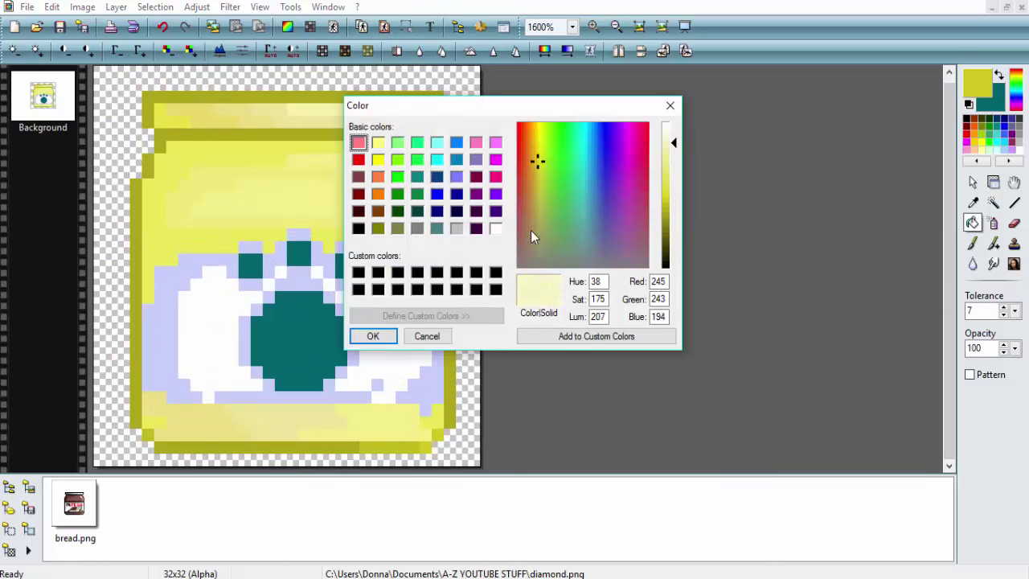
left_click(373, 336)
left_click_drag(673, 176, 666, 161)
left_click(975, 80)
left_click(373, 335)
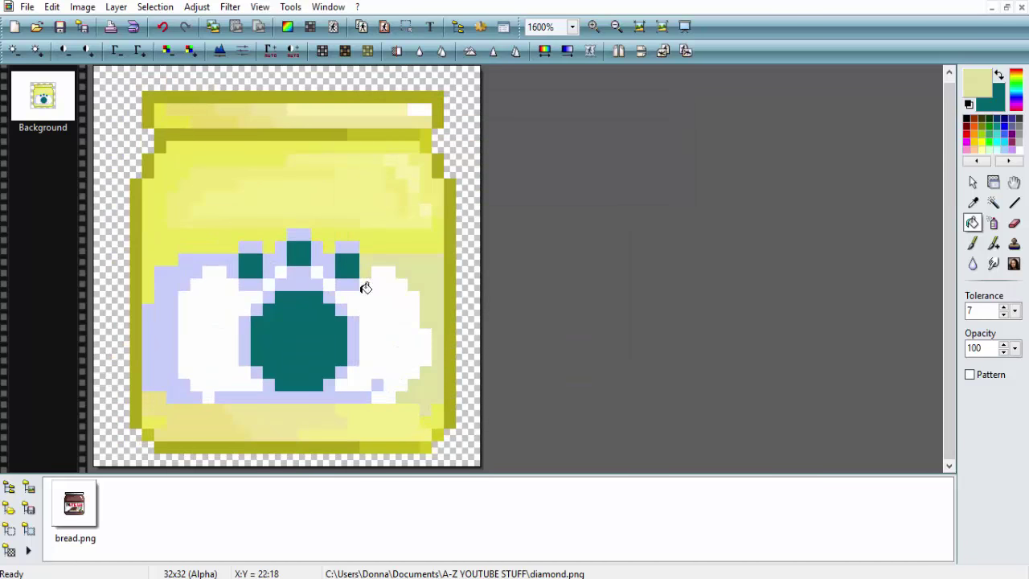
left_click(165, 277)
left_click(379, 384)
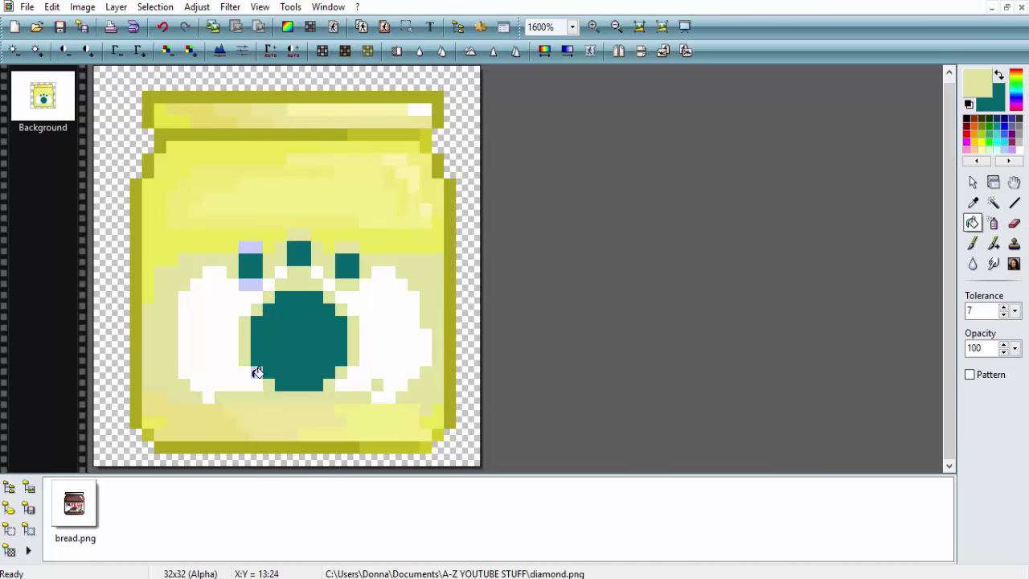
left_click(249, 281)
left_click(250, 246)
- Sample the outline's olive and fill the paw's round pad and three toes with it
left_click(137, 266, "ctrl")
left_click(299, 342)
left_click(250, 265)
left_click(347, 265)
left_click(298, 253)
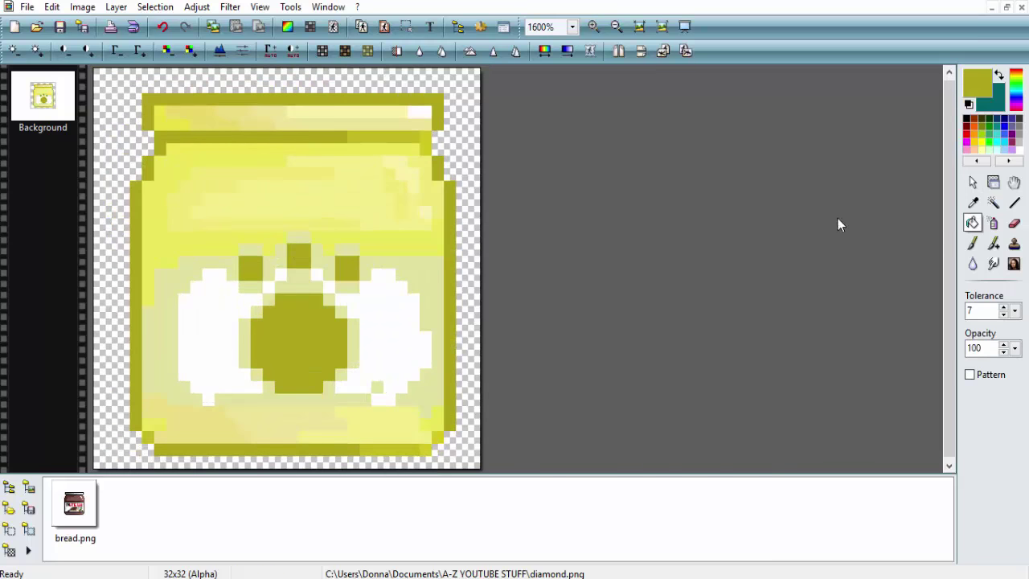
- Fill the label's white area with a newly chosen colour and save the jar as gold.png in the Texture Pack folder
left_click(974, 81)
left_click(373, 336)
left_click(211, 338)
key("ctrl+minus")
key("ctrl+shift+s")
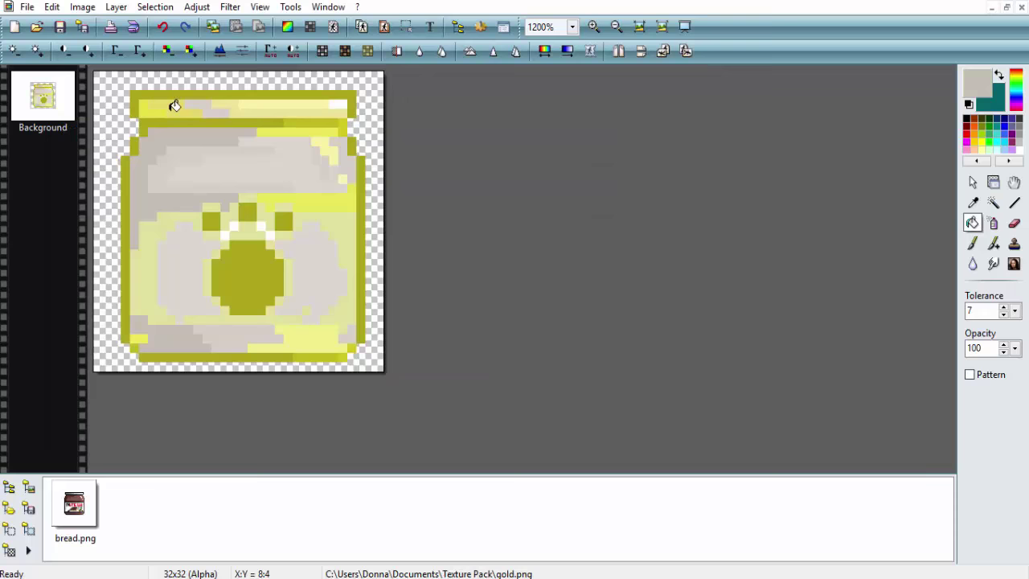
- Fill the left part of the lid and the jar's side shading with warm greys, including RGB 187, 183, 170
left_click(175, 106)
left_click(975, 81)
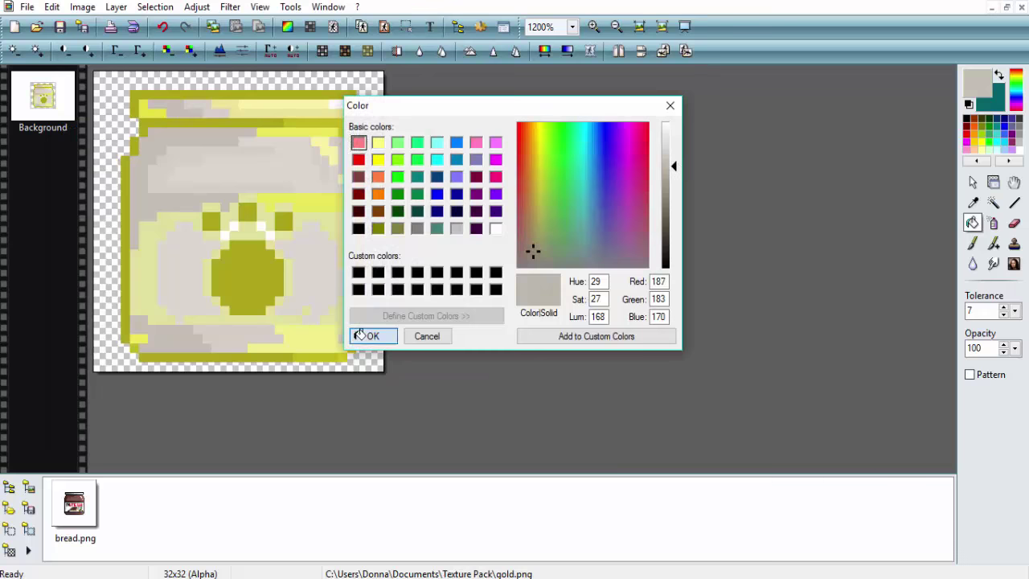
left_click(366, 335)
left_click(976, 80)
left_click(367, 335)
left_click(172, 106)
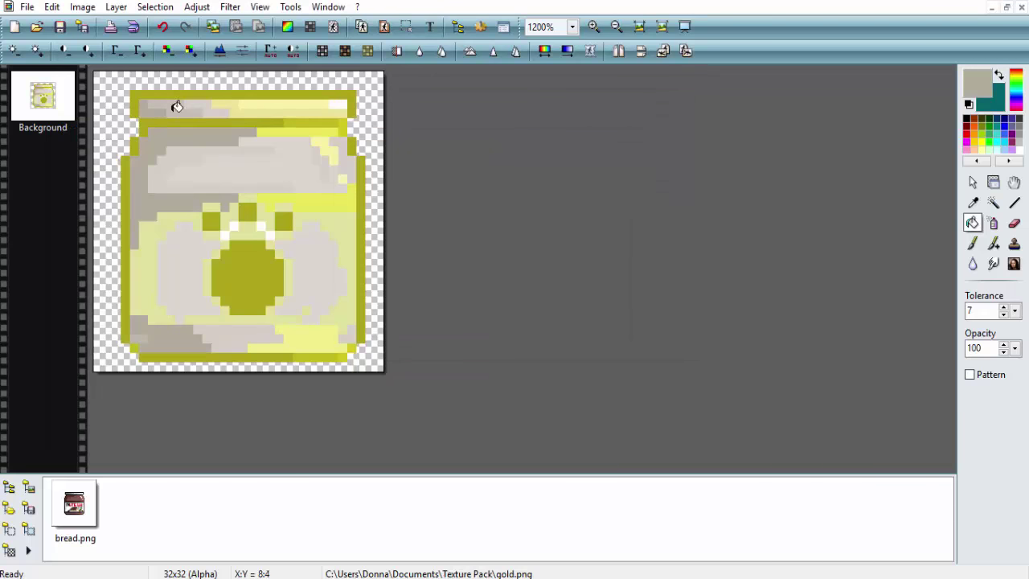
- Fill the bands around the jar's upper highlight and the middle of the lid with graded lighter greys
left_click(976, 81)
left_click(367, 335)
left_click(172, 165)
left_click(977, 80)
left_click(533, 249)
left_click(367, 335)
left_click(233, 103)
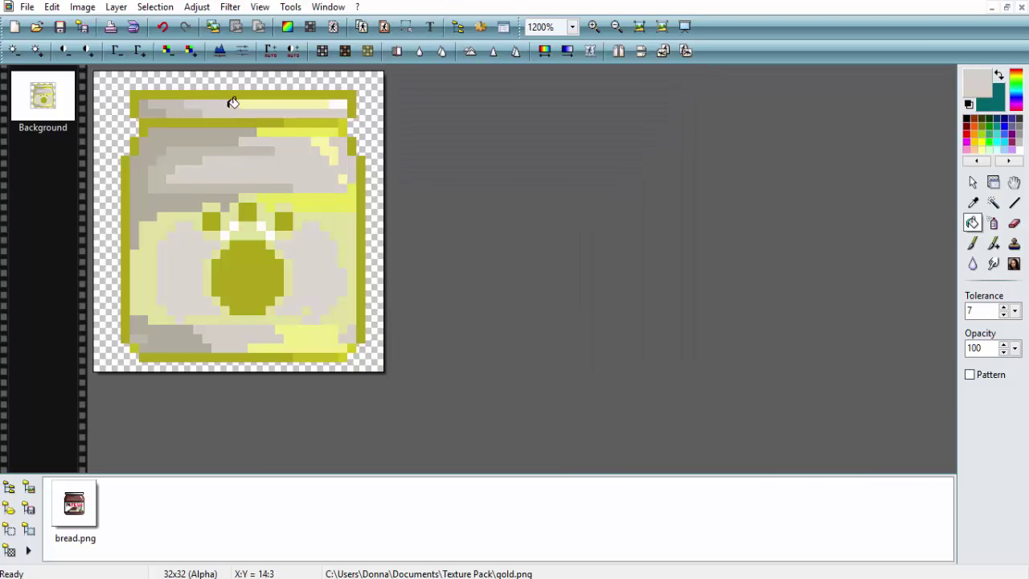
- Fill the yellow right-hand parts of the lid, neck strip and base band with light grey
left_click(977, 80)
left_click(533, 248)
left_click(368, 335)
left_click(305, 345)
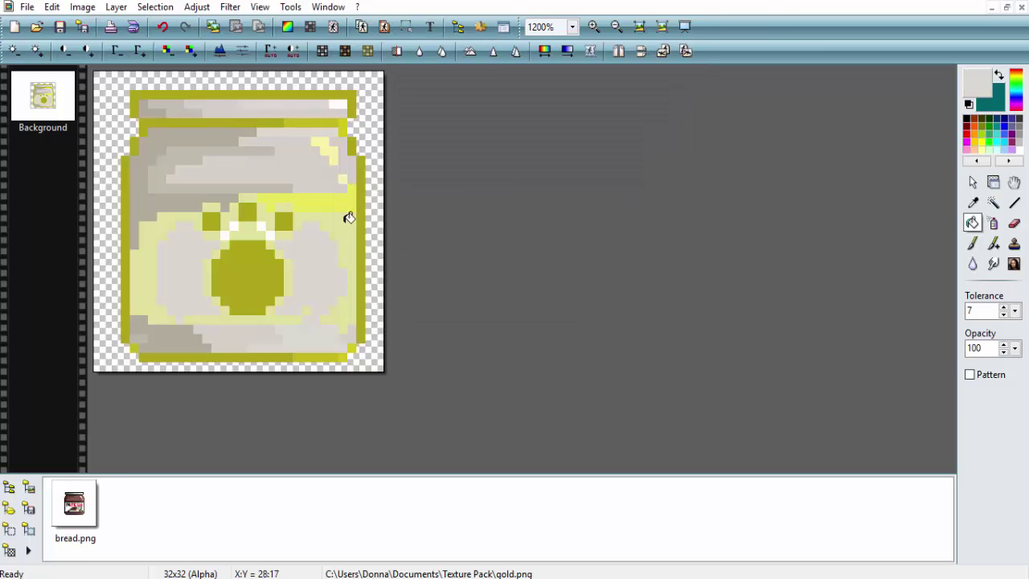
- Fill the yellow strip above the label with grey and the yellow glints on the jar's shoulder with pale grey
left_click(976, 81)
left_click(533, 248)
left_click(368, 335)
left_click(321, 223)
left_click(976, 80)
left_click(368, 335)
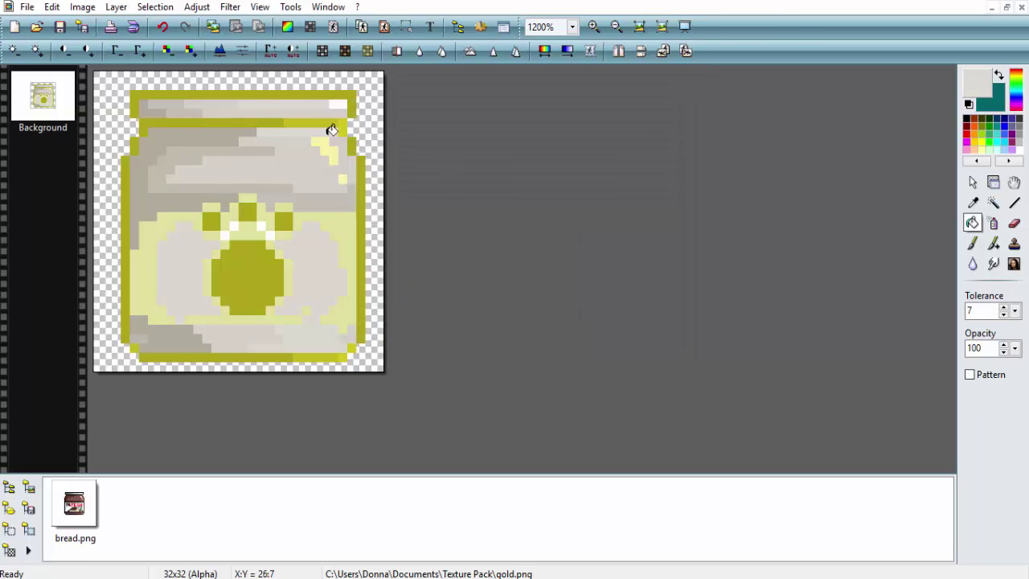
left_click(324, 145)
- Try filling the label near the paw's lower right with a lighter grey, and undo the fill
left_click(976, 81)
left_click(367, 335)
left_click(977, 81)
left_click(367, 335)
left_click(304, 305)
key("ctrl+z")
- Fill the label's left area with a paler grey and lower the fill tolerance to 6
left_click(976, 80)
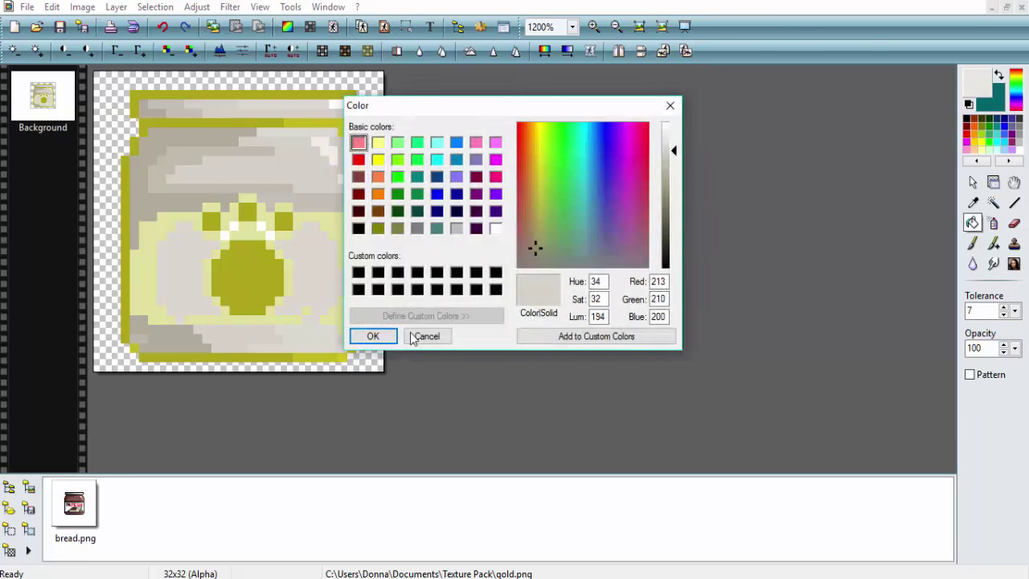
left_click(368, 335)
left_click(977, 80)
left_click(368, 335)
left_click(196, 280)
key("ctrl+z")
left_click(1003, 315)
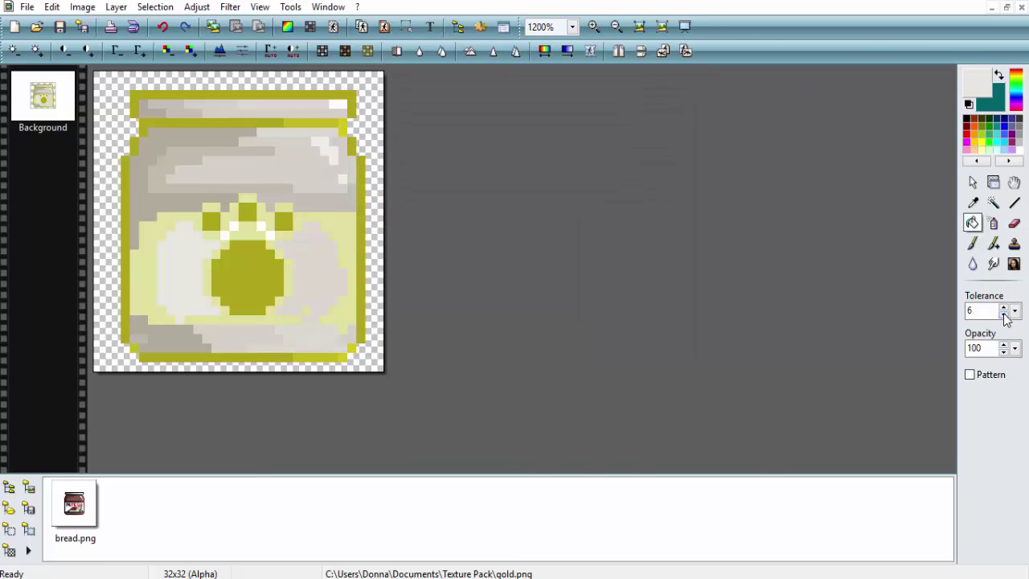
- Fill the label's right area with off-white and its yellow border and the base with light grey, using fill tolerance 2
left_click(313, 273)
left_click(976, 81)
left_click(367, 335)
left_click(154, 271)
scroll(302, 299, "up", 1)
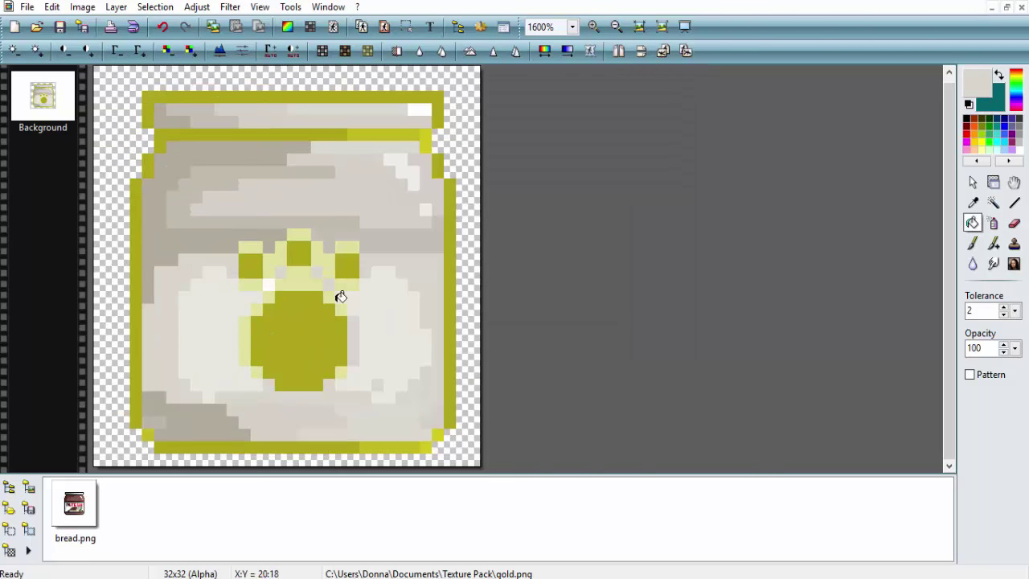
scroll(338, 295, "down", 1)
scroll(299, 335, "down", 1)
scroll(351, 328, "up", 2)
- Fill the yellow outline around the lid, neck and jar sides with dark olive grey
left_click(977, 80)
left_click(373, 336)
left_click(434, 105)
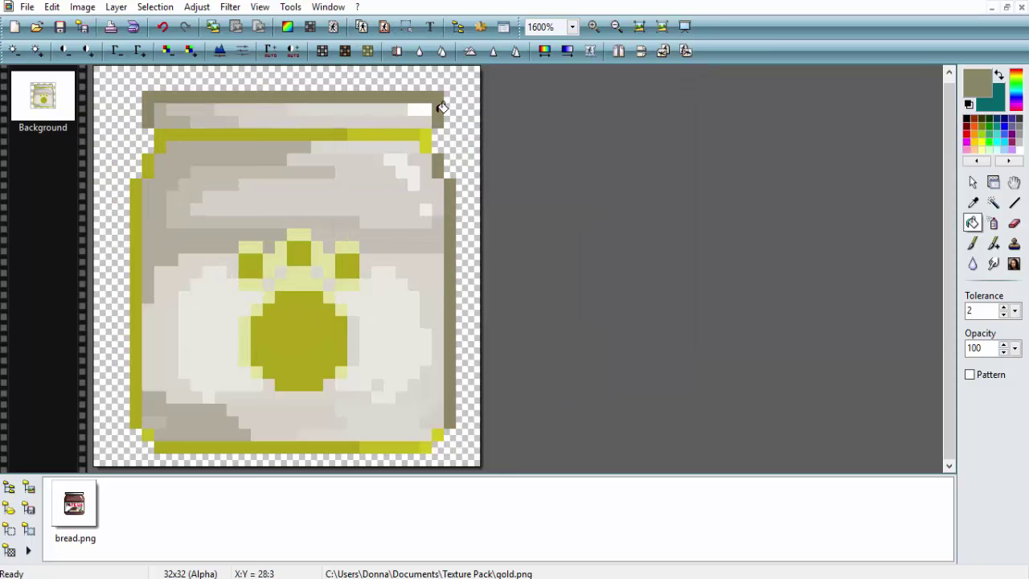
left_click(241, 141)
left_click(137, 290)
- Fill the yellow right-hand ends of the neck strip and base band and the bottom corner pixels with lighter olive grey
left_click(977, 80)
left_click(372, 335)
left_click(385, 448)
left_click(378, 134)
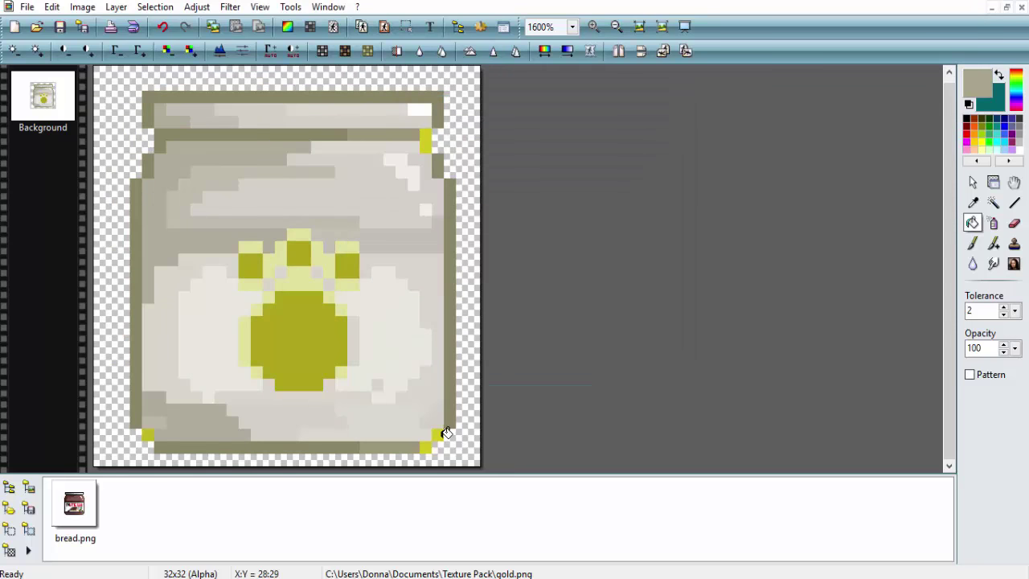
scroll(436, 271, "down", 1)
scroll(426, 297, "up", 1)
- Fill the paw pads with the outline's dark olive grey and the paw's yellow halo with off-white #E8E7E1
left_click(413, 321, "ctrl")
left_click(338, 305)
left_click(250, 272)
left_click(298, 259)
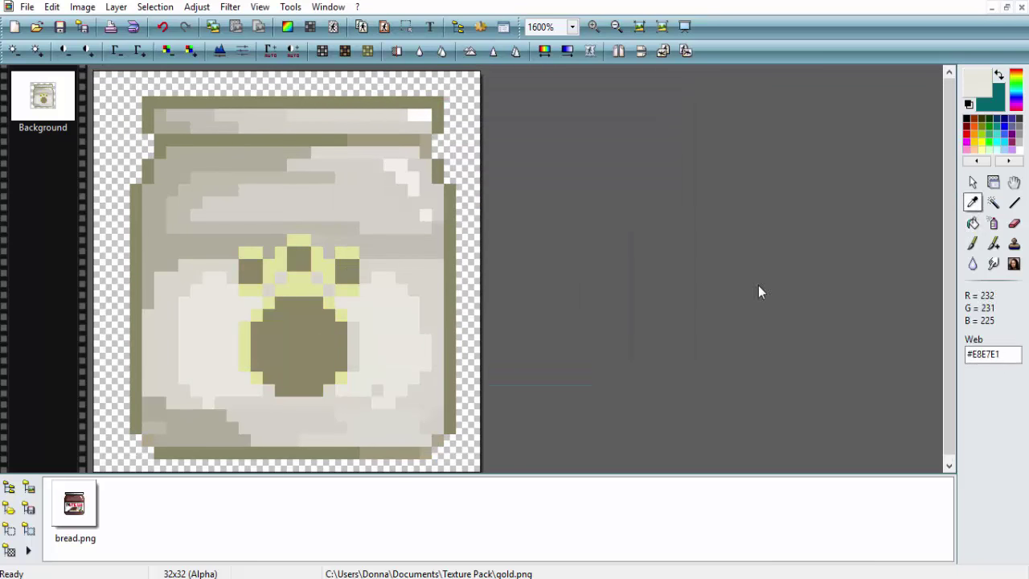
left_click(369, 274, "ctrl")
left_click(345, 266)
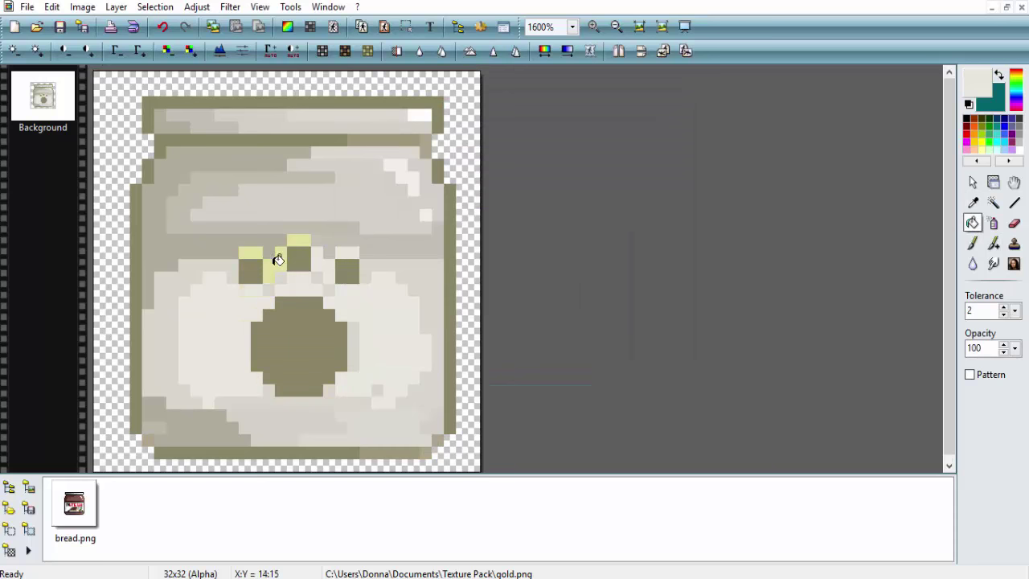
- Recolour the jar body in white and pale neutral greys, and fill the outline and paw pads with medium grey
scroll(277, 260, "down", 1)
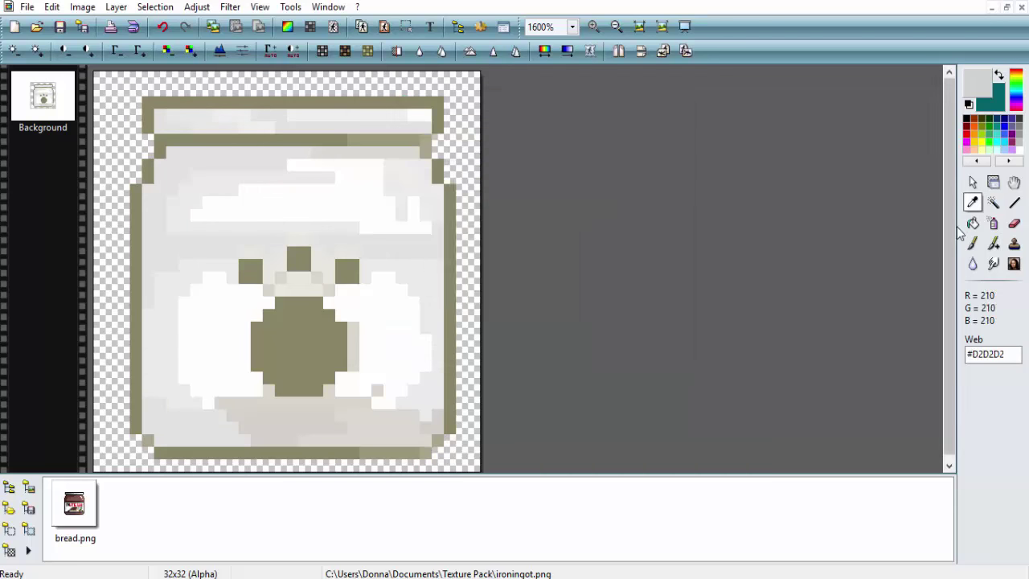
scroll(458, 292, "down", 1)
scroll(458, 293, "up", 1)
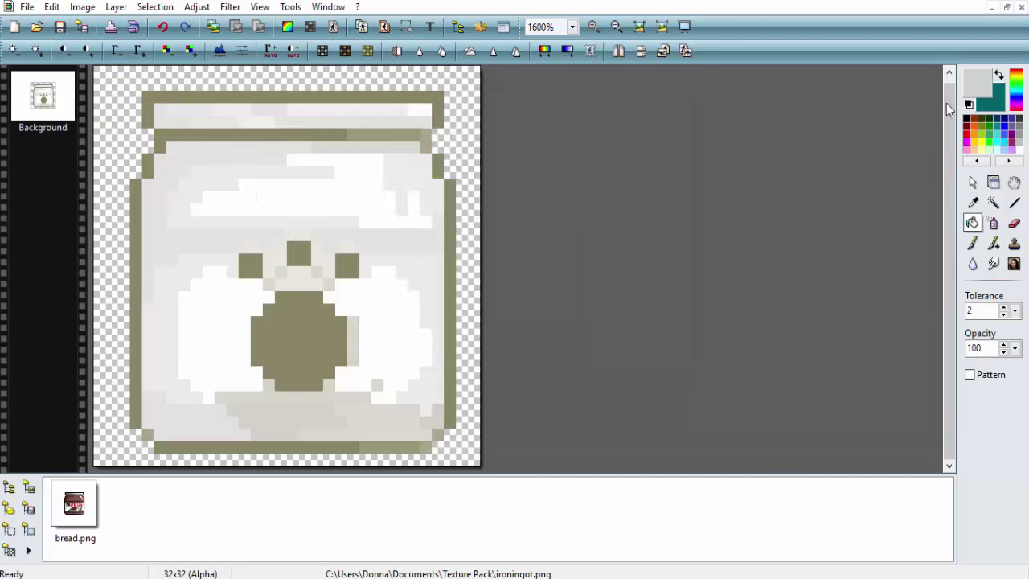
scroll(468, 306, "down", 1)
scroll(468, 305, "up", 1)
left_click(444, 110)
left_click(201, 442)
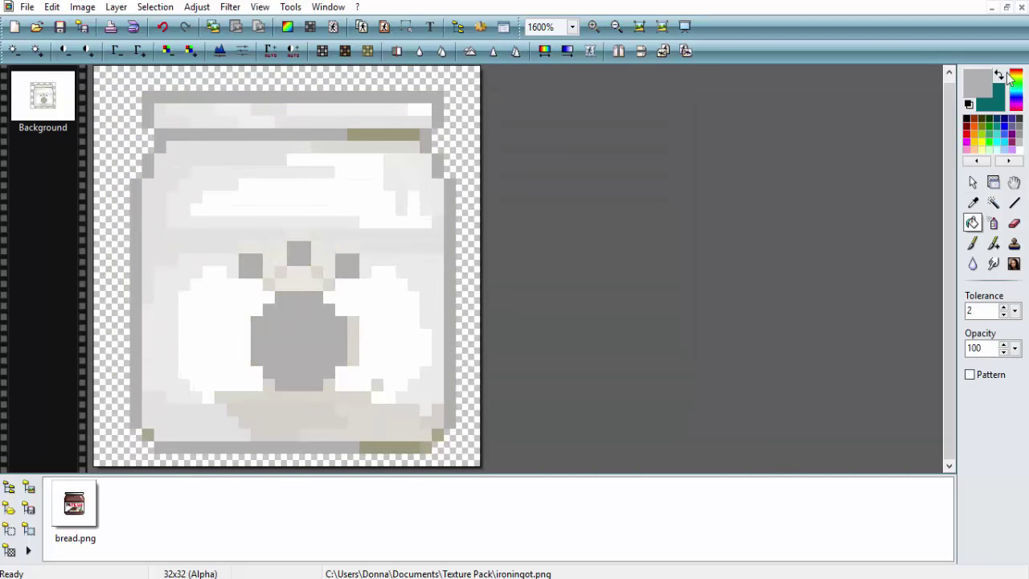
- Fill the olive right-hand ends of the neck strip and base band and the bottom corner pixels with neutral grey shades
double_click(976, 80)
left_click(369, 335)
left_click(390, 448)
double_click(977, 80)
left_click(370, 335)
left_click(437, 438)
- Paint the beige pixels around the paw and between its toes with white and very pale grey
left_click(973, 243)
scroll(255, 378, "up", 1)
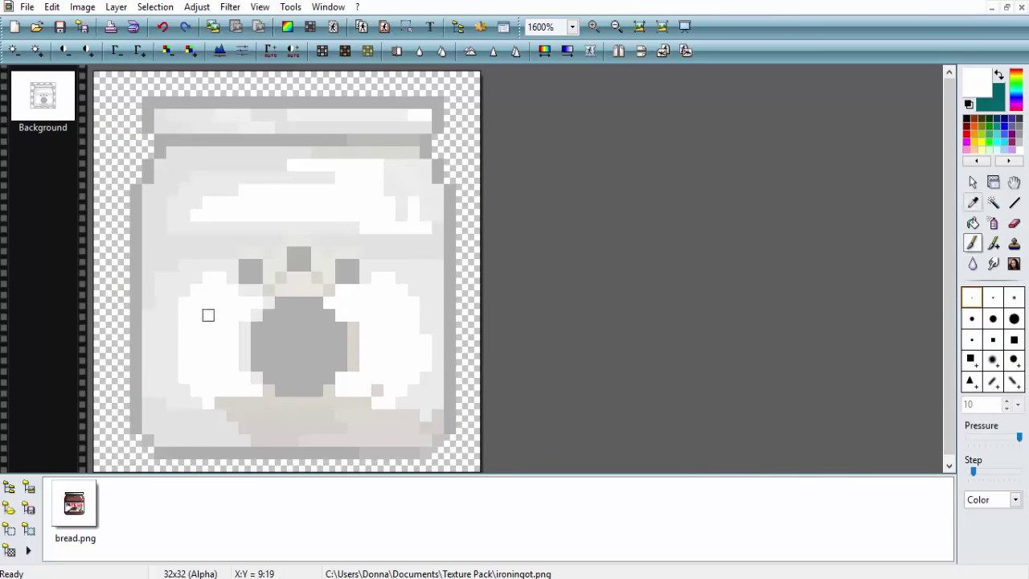
scroll(323, 283, "down", 1)
scroll(402, 285, "up", 1)
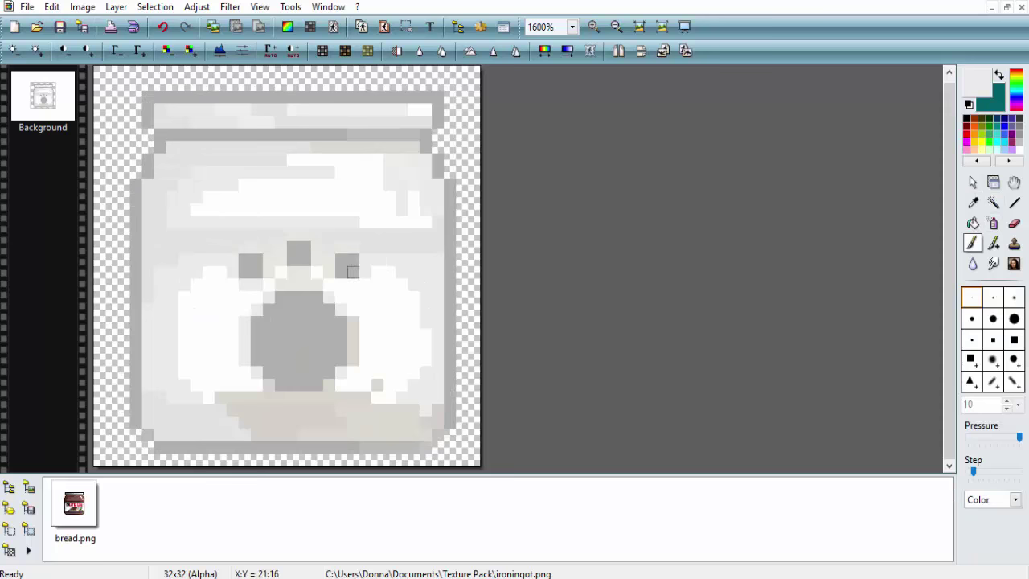
- Save the pale grey jar texture under the file name iron
scroll(352, 272, "down", 1)
key("ctrl+s")
type("stone")
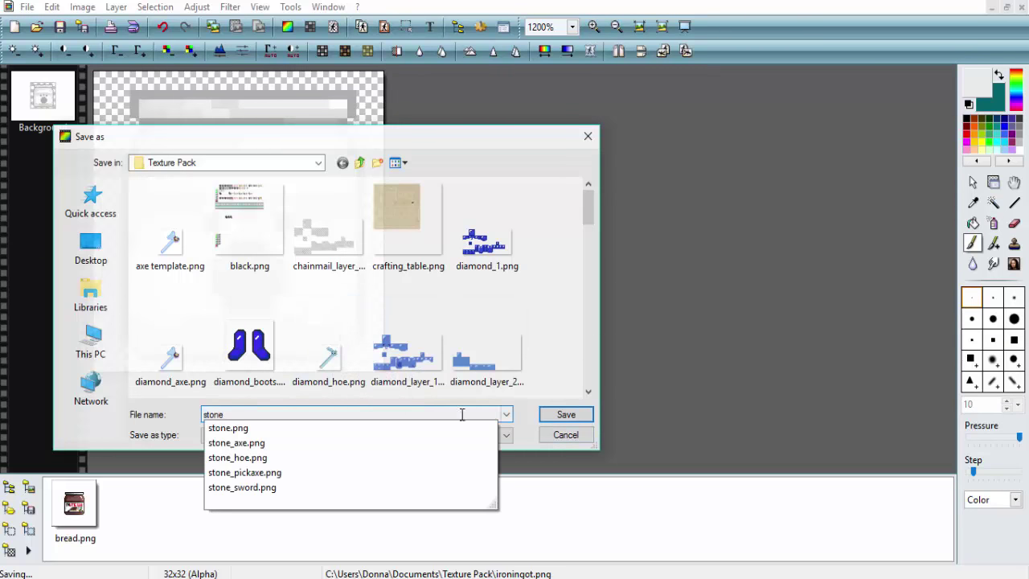
key("BackSpace")
key("BackSpace")
key("BackSpace")
key("BackSpace")
key("BackSpace")
type("iron")
key("Return")
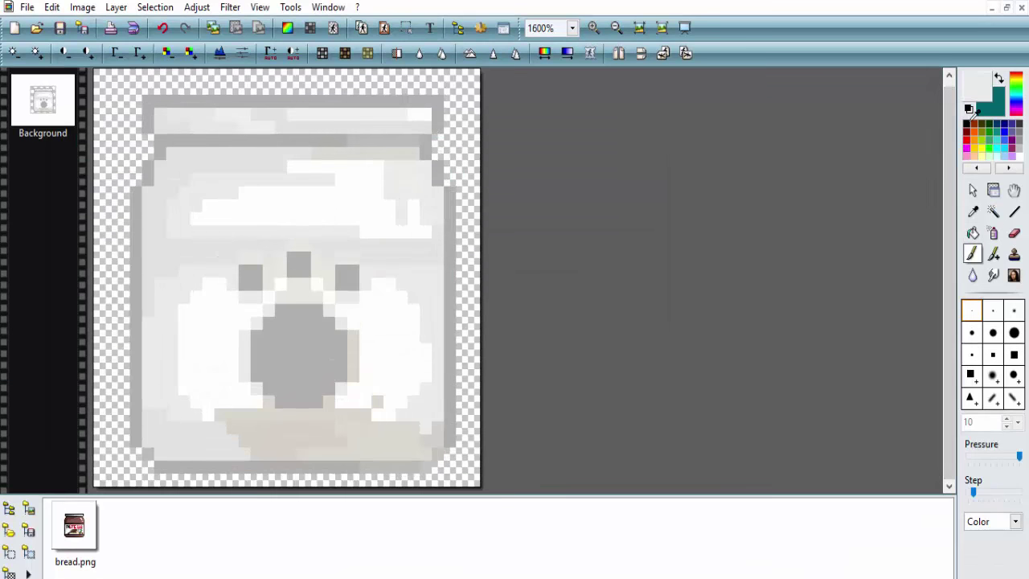
- Fill the jar's outline, lid border, neck strip and base line with black
double_click(976, 81)
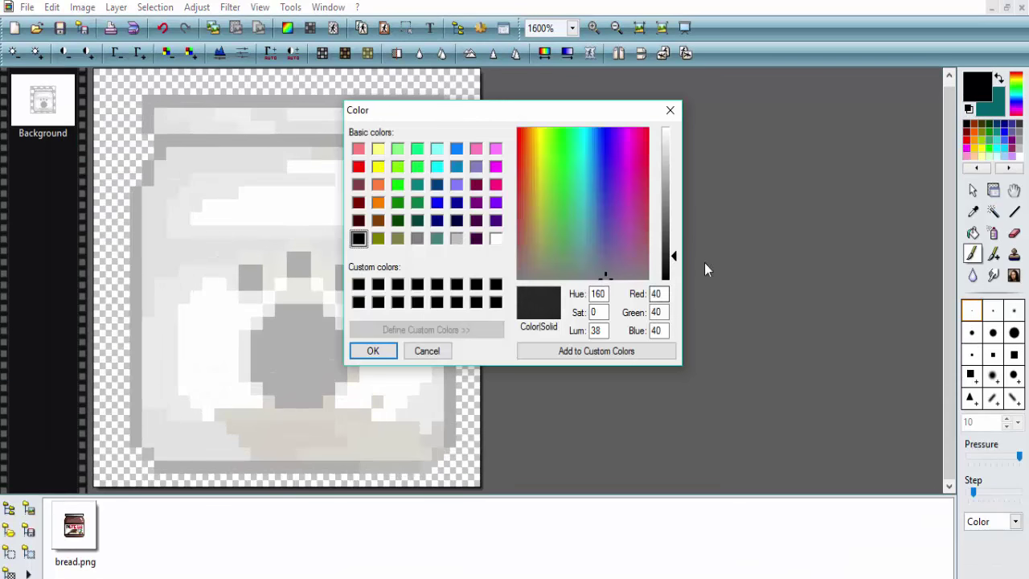
key("Return")
left_click(973, 232)
left_click(448, 321)
left_click(289, 106)
left_click(193, 145)
left_click(137, 321)
left_click(212, 472)
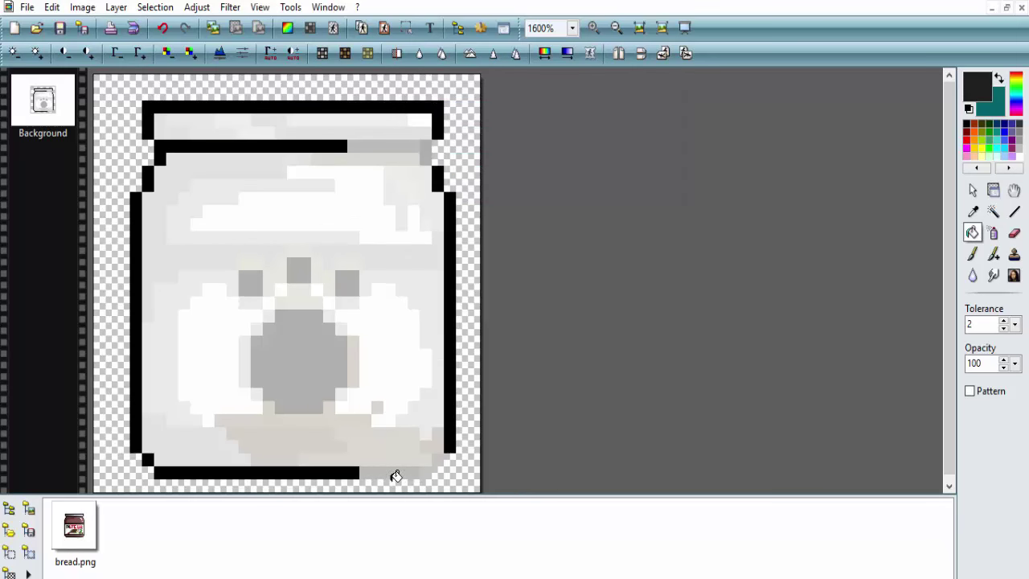
- Fill the right-hand ends of the neck strip and base line and the paw pads with dark grey (RGB 31, 31, 31)
left_click(432, 147)
left_click(297, 362)
left_click(299, 265)
left_click(250, 278)
- Fill the highlight bands across the jar's upper body and the strip above the label with medium greys
double_click(976, 81)
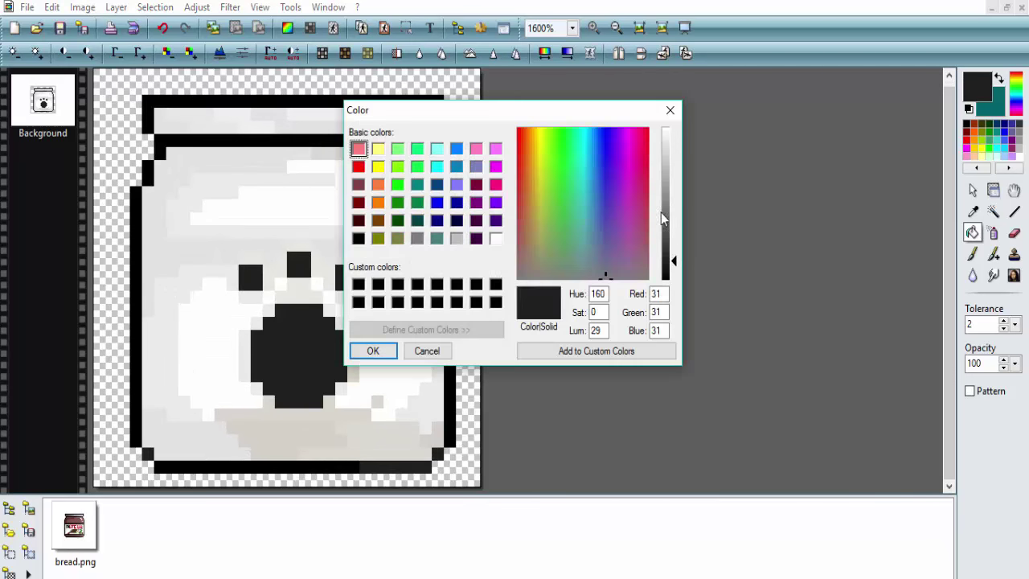
left_click(661, 212)
key("Return")
left_click(321, 209)
double_click(977, 81)
left_click(661, 213)
key("Return")
double_click(977, 81)
key("Return")
left_click(230, 177)
left_click(378, 250)
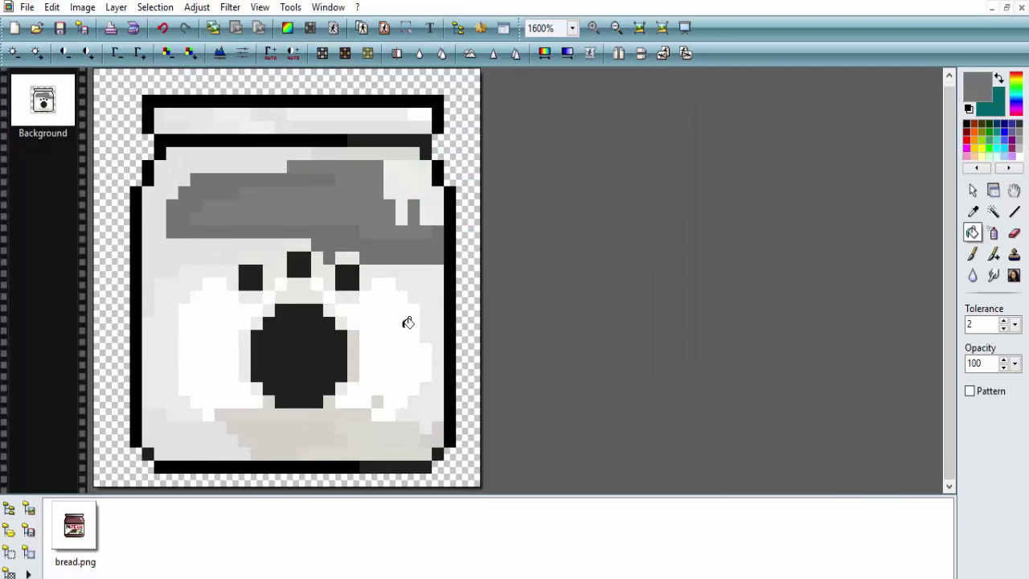
- Fill the middle of the base with medium grey and the body's left shadow and the base's left corner with darker grey
left_click(245, 442)
left_click(391, 152)
key("ctrl+z")
double_click(976, 82)
key("Return")
left_click(153, 290)
left_click(191, 427)
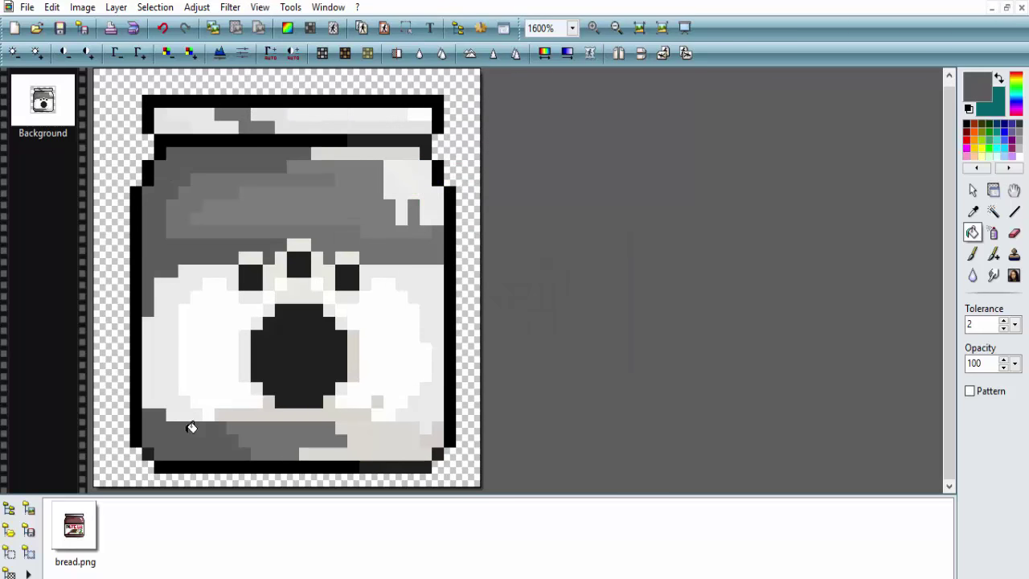
- Recolour the pale right shoulder area dark grey around two light glint pixels, undoing the accidental fill of the right outline
left_click(426, 193)
left_click(394, 185)
left_click(447, 193)
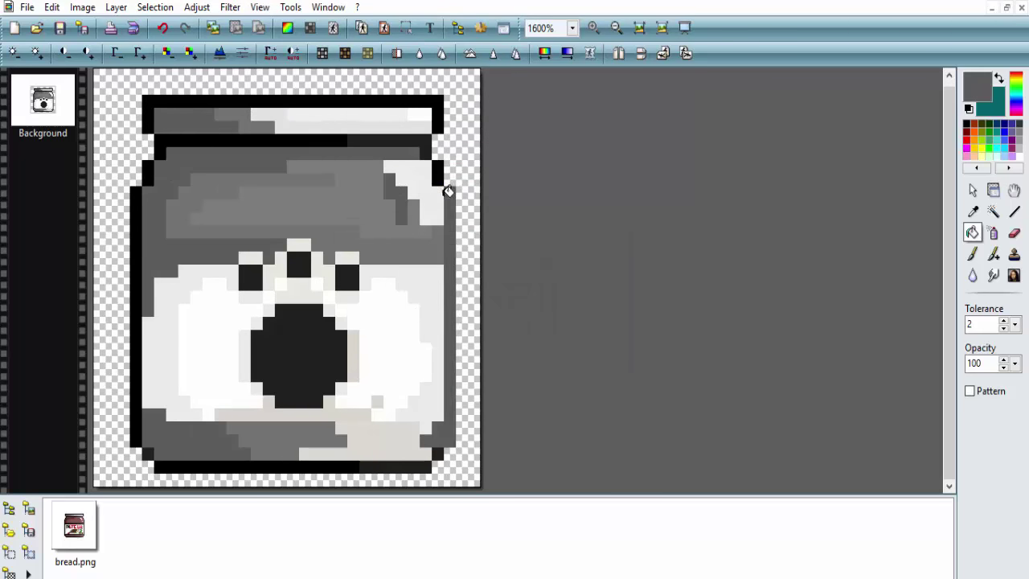
key("ctrl+z")
left_click(972, 253)
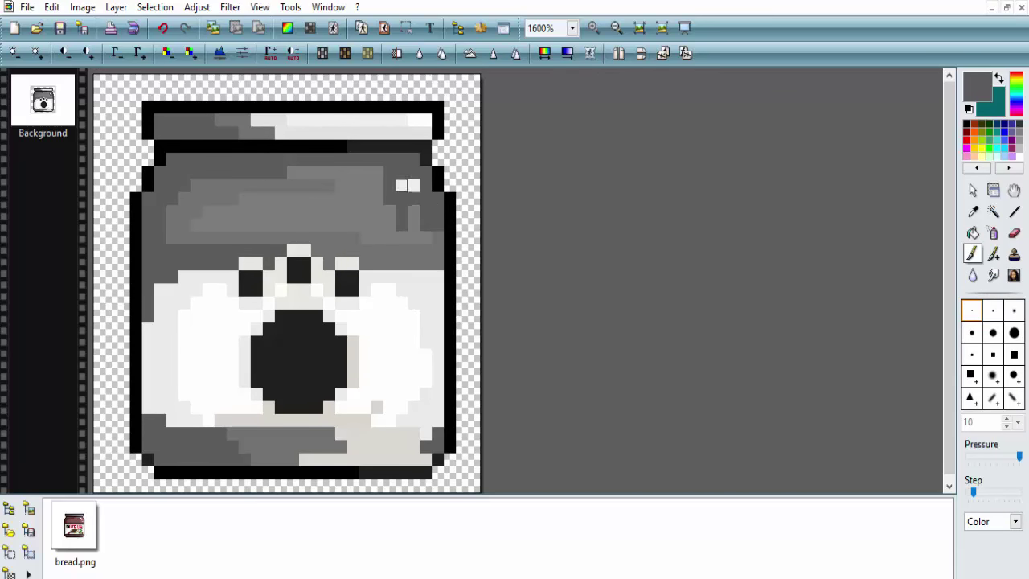
- Fill the label's border, the right part of the base and the paw's halo with lighter grey
left_click(973, 232)
double_click(977, 82)
left_click(661, 197)
key("Return")
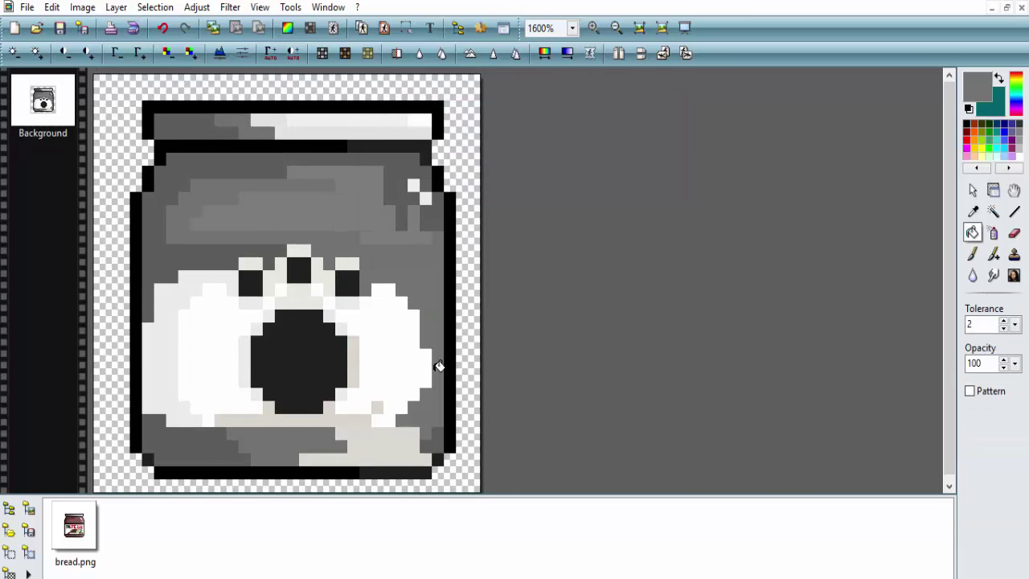
double_click(976, 81)
left_click(375, 349)
left_click(399, 442)
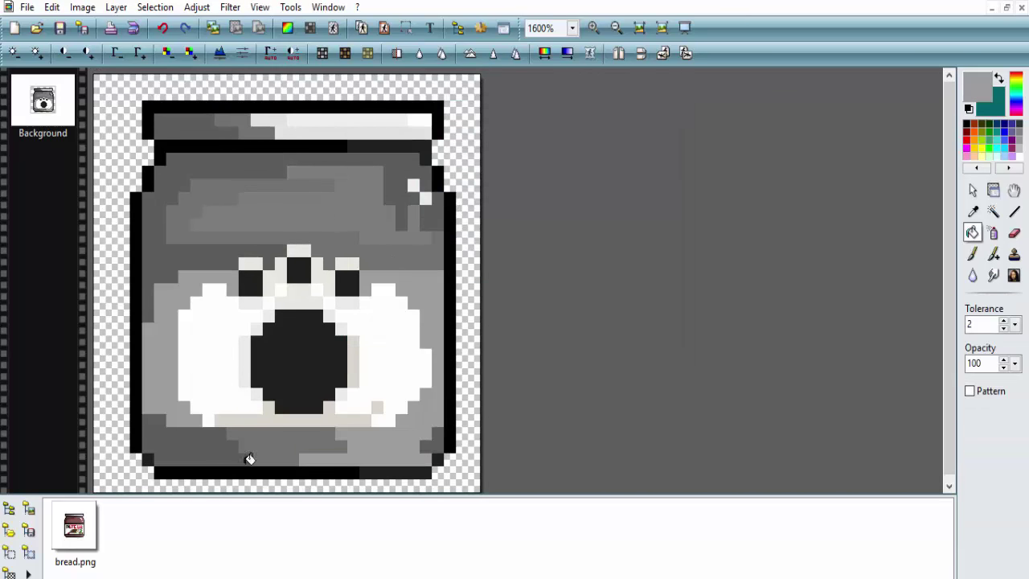
scroll(272, 312, "down", 1)
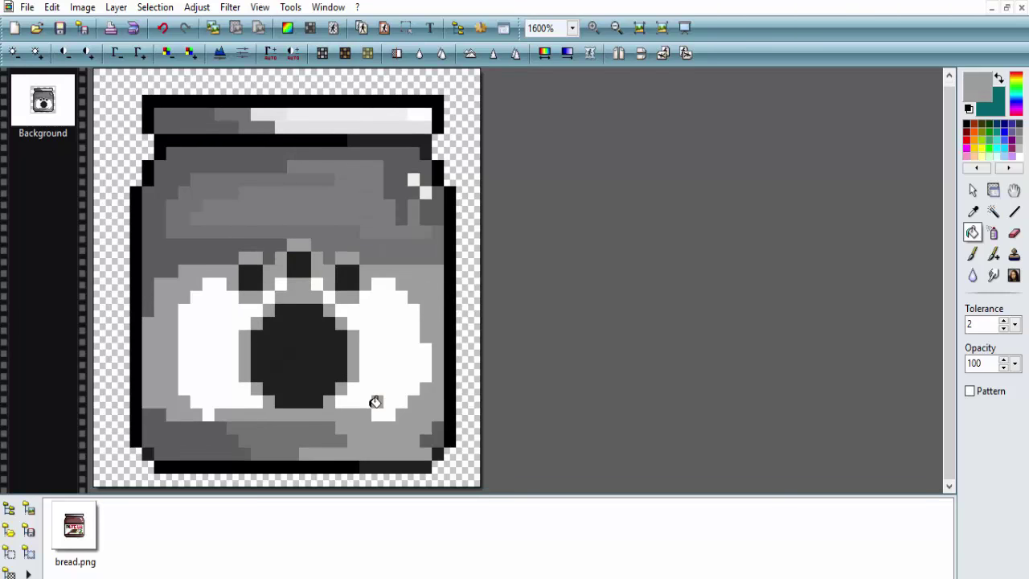
- Fill the white label areas and the white pixels between the paw's toes with pale grey
double_click(977, 81)
left_click(666, 151)
left_click(373, 351)
left_click(278, 284)
left_click(317, 283)
- Fill the lid's pale highlight strips with medium greys and save the texture as coal.png
double_click(977, 81)
key("Return")
left_click(263, 114)
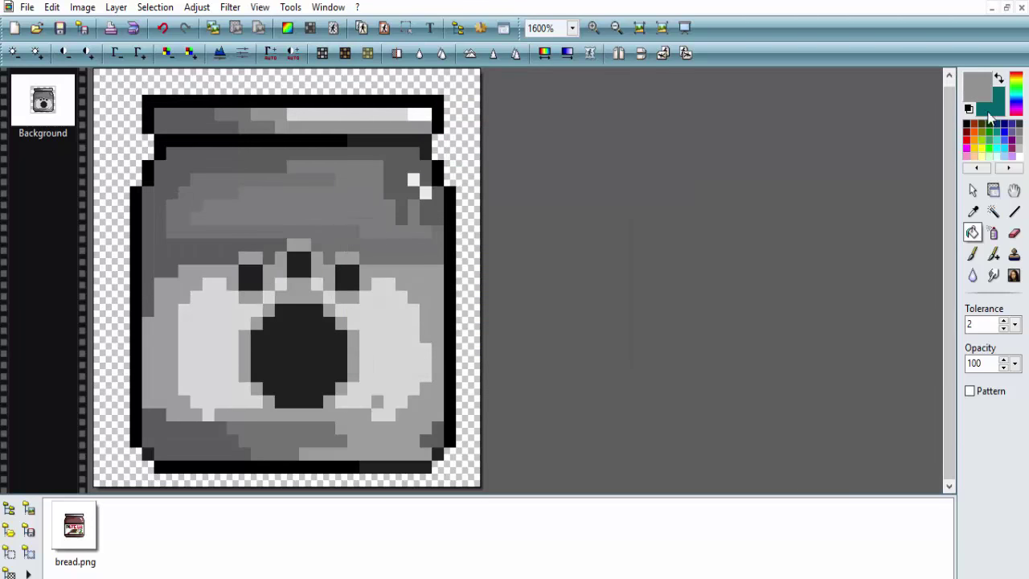
double_click(977, 81)
left_click(373, 350)
left_click(27, 7)
left_click(36, 98)
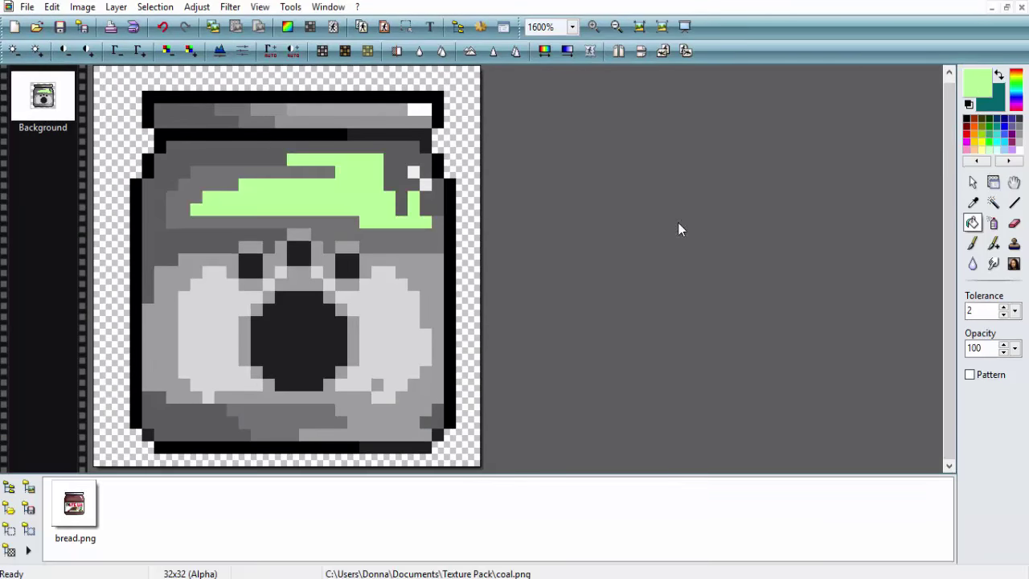
- Fill the medium-grey body band, lid patch and base patches with green (RGB 142, 255, 94) and the lid's highlight strips with lighter green
double_click(976, 82)
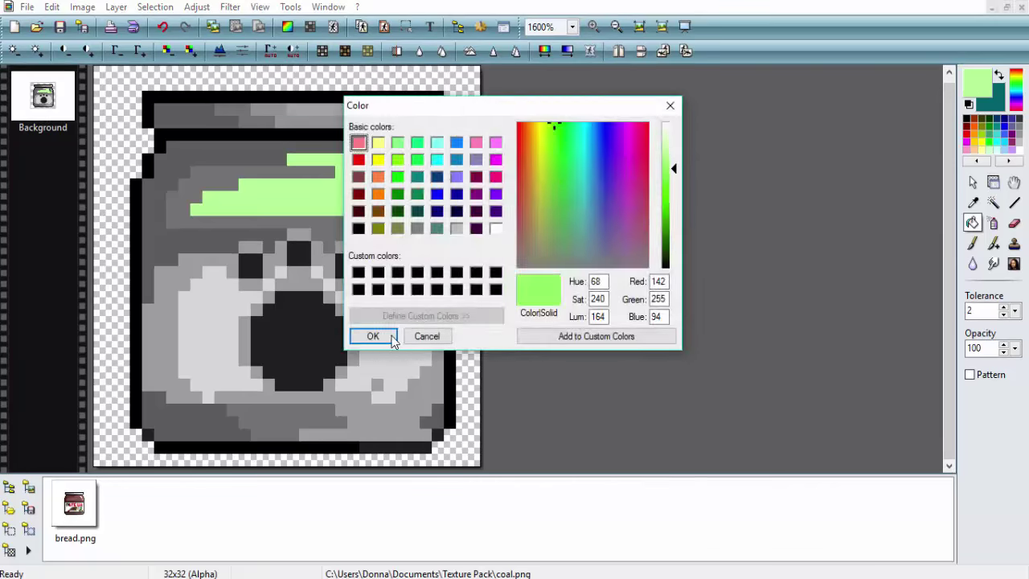
left_click(371, 336)
left_click(286, 422)
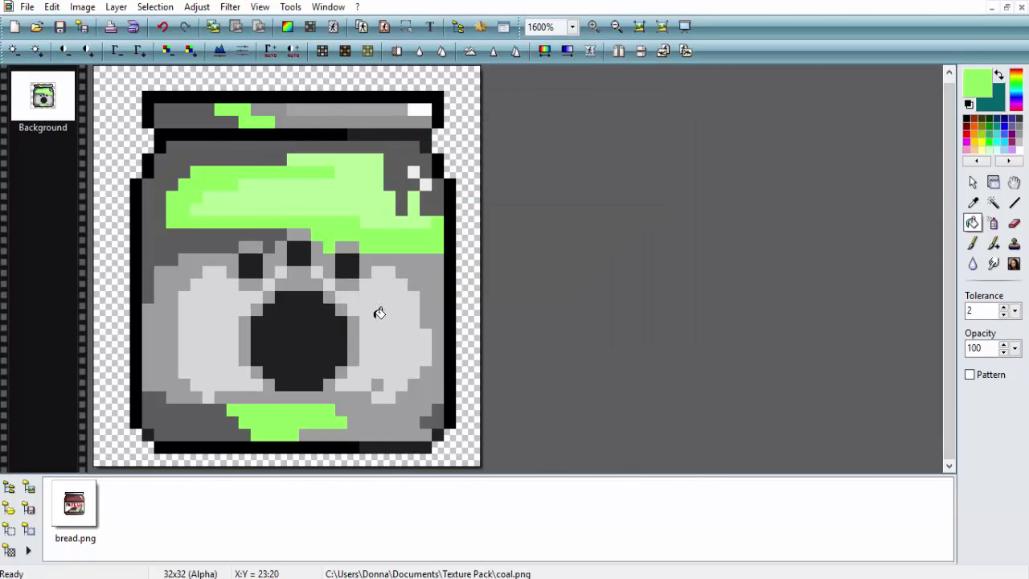
double_click(978, 88)
left_click(671, 169)
left_click(371, 336)
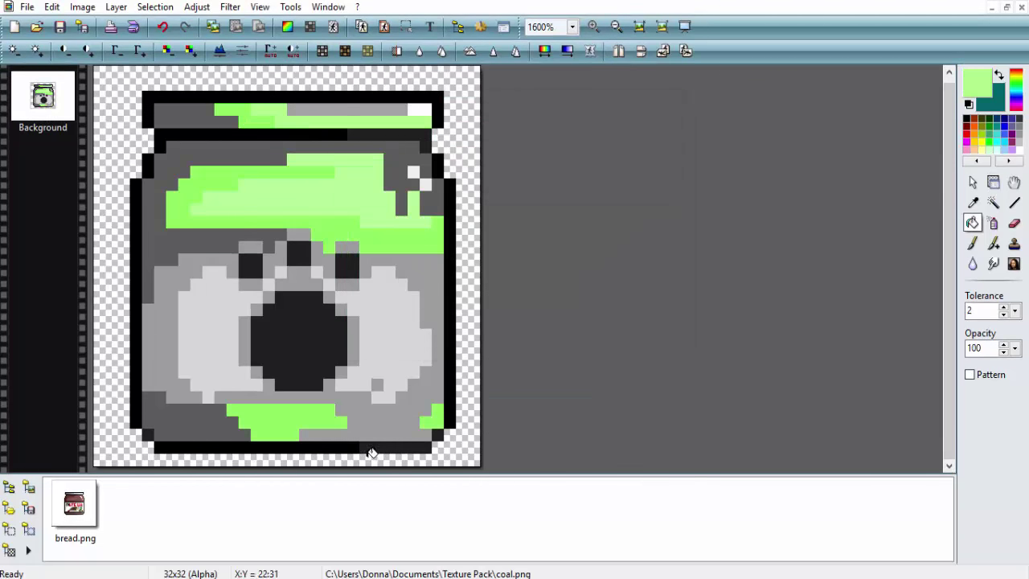
- Fill the label's two pale grey areas beside the paw with very pale green
double_click(977, 81)
left_click(671, 157)
left_click(371, 336)
left_click(361, 342)
double_click(977, 81)
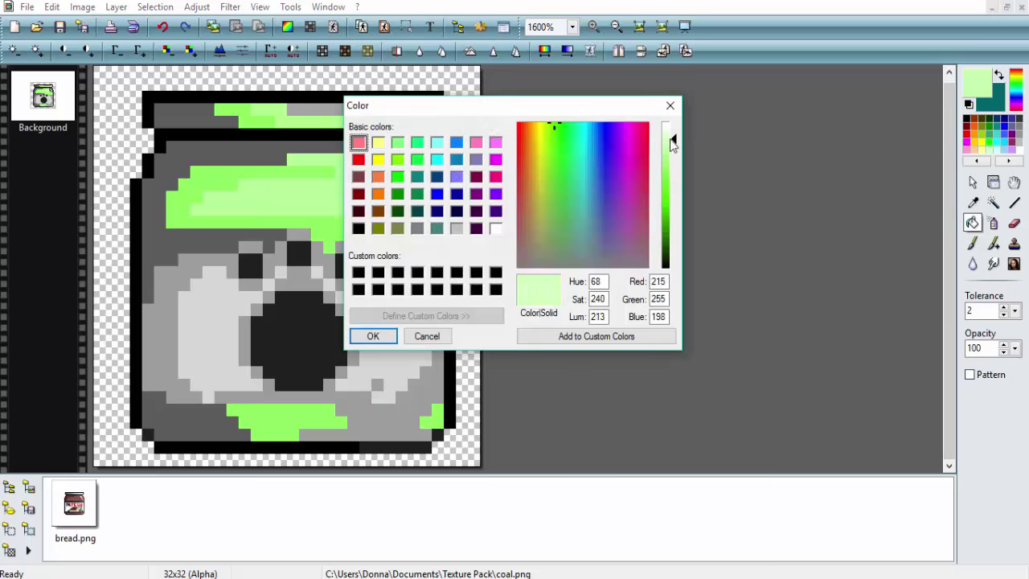
left_click(674, 146)
left_click(371, 336)
left_click(213, 321)
- Lower the fill tolerance to 1, try a light green fill at the label's upper-left area, and undo it
double_click(977, 81)
left_click(675, 157)
left_click(371, 335)
left_click(1003, 314)
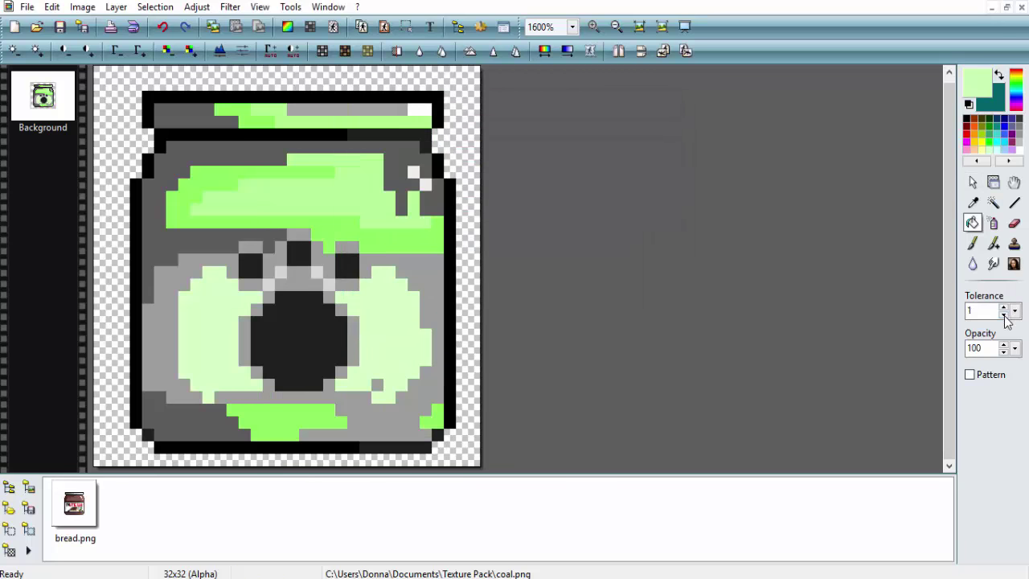
left_click(219, 289)
key("ctrl+z")
- Fill the grey border along the label's left side with light green
double_click(977, 81)
left_click(670, 157)
left_click(372, 336)
left_click(209, 321)
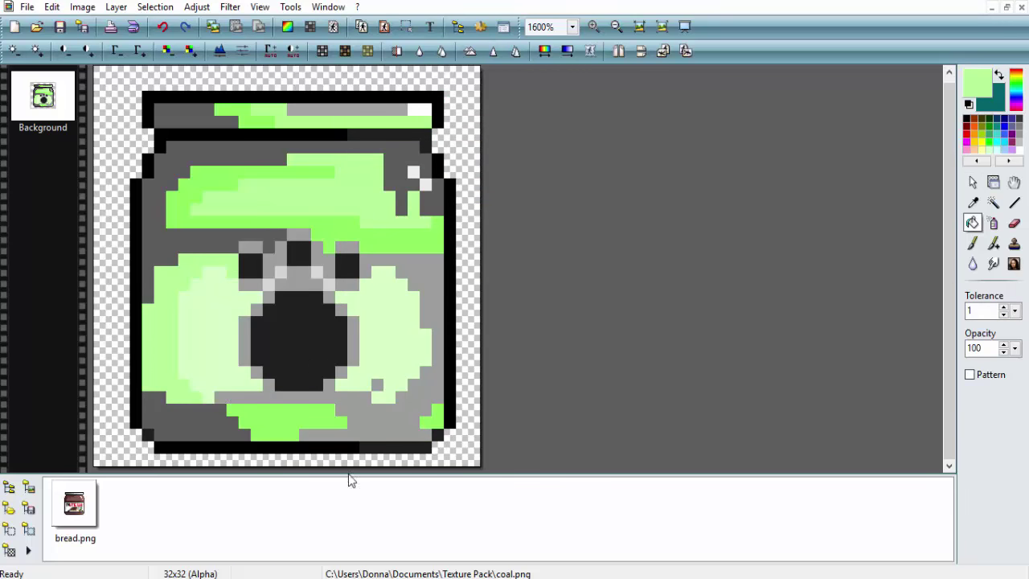
- Brush green shading over the base's right part and touch up the label's stray grey pixel with a sampled light green
left_click(973, 242)
double_click(976, 81)
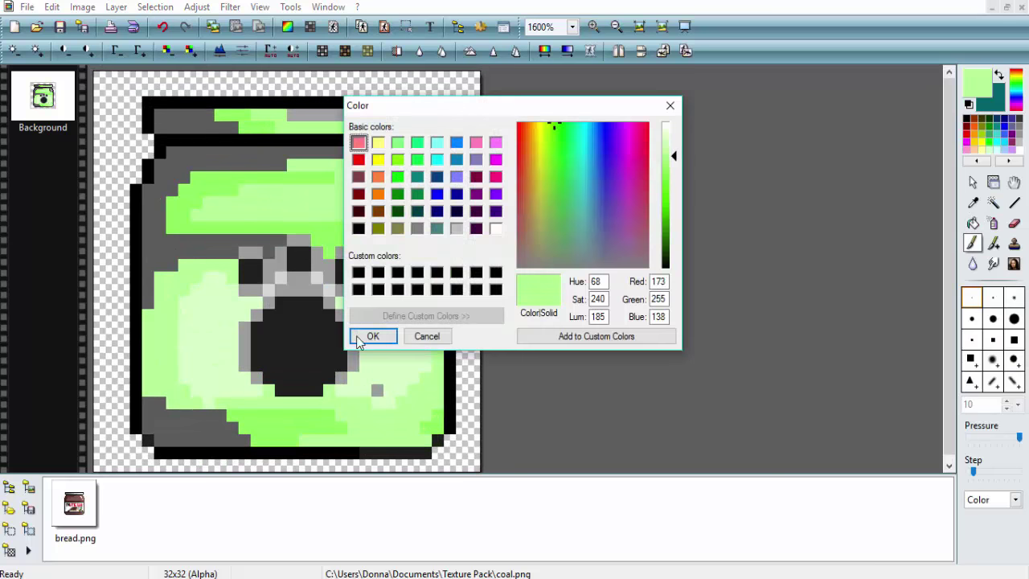
left_click(359, 341)
double_click(976, 82)
left_click(394, 336)
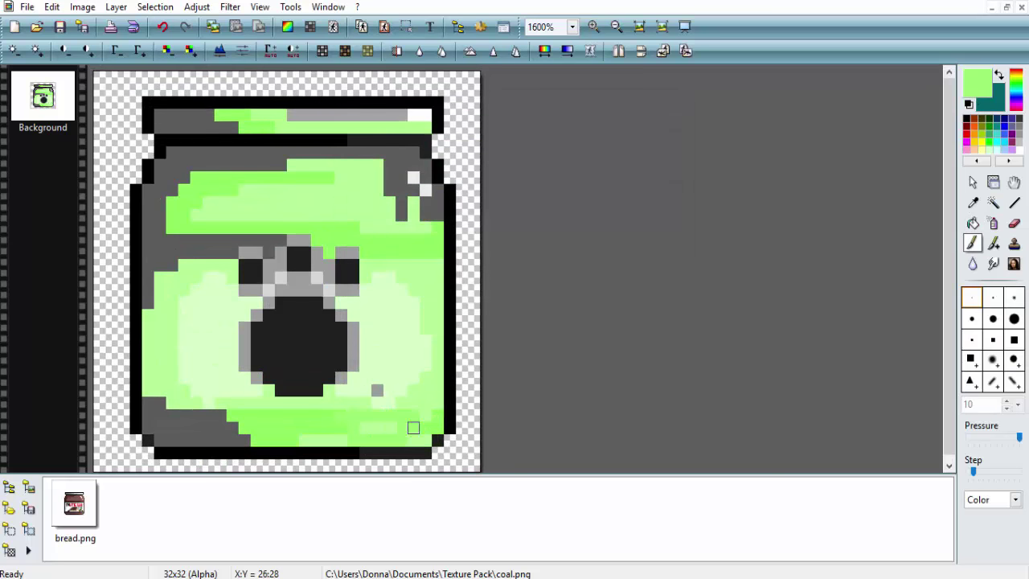
left_click(972, 202)
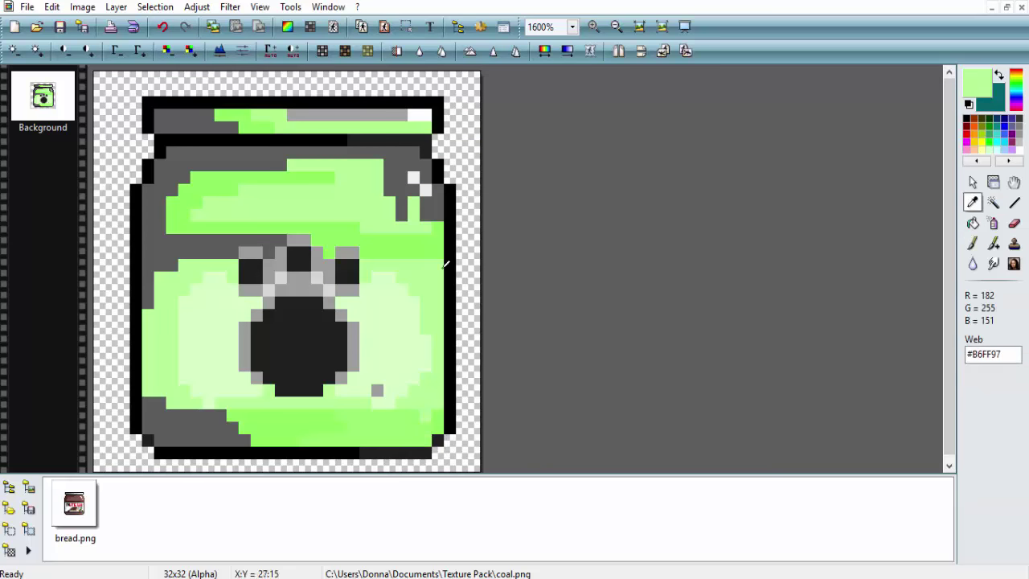
left_click(973, 243)
- Fill the remaining dark grey shadows on the base, body and lid with vivid green
left_click(973, 223)
double_click(977, 81)
left_click(373, 336)
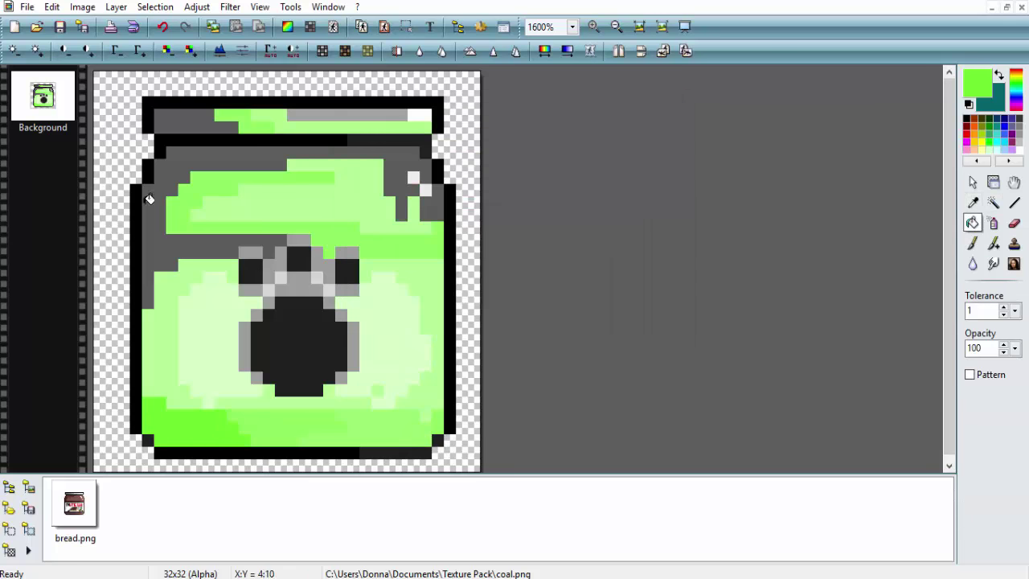
left_click(297, 220)
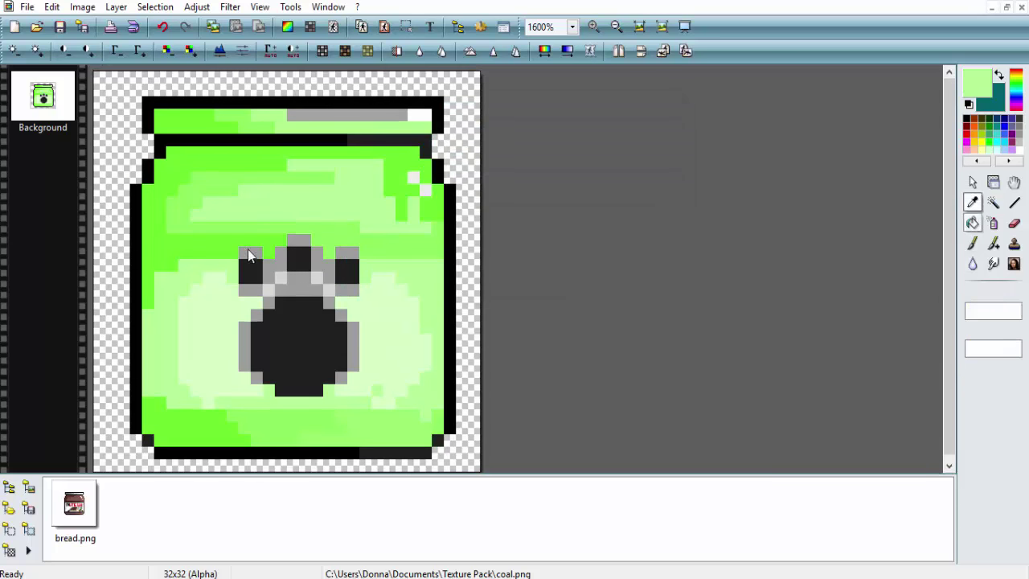
- Fill the grey border around the paw print's toes and pad with light green
left_click(281, 259)
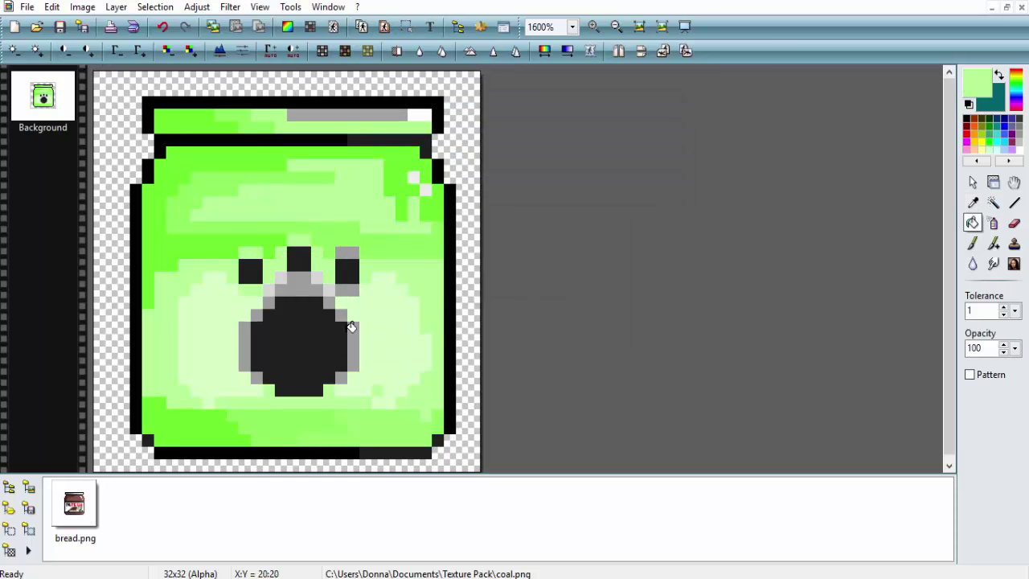
left_click(265, 304)
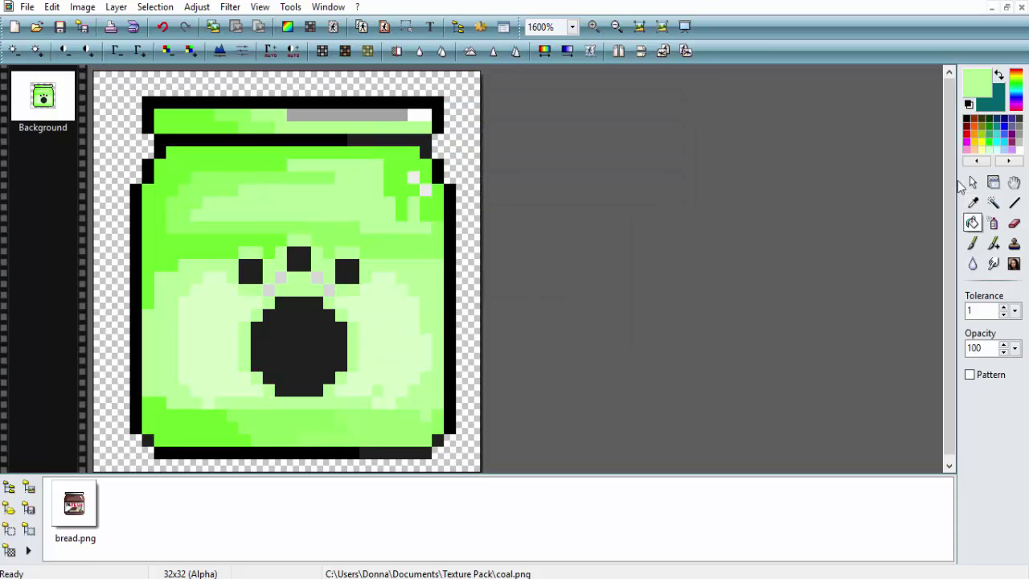
- Fill the black outline of the jar's lid and body with dark green
left_click(977, 80)
left_click(676, 237)
left_click(370, 335)
left_click(311, 98)
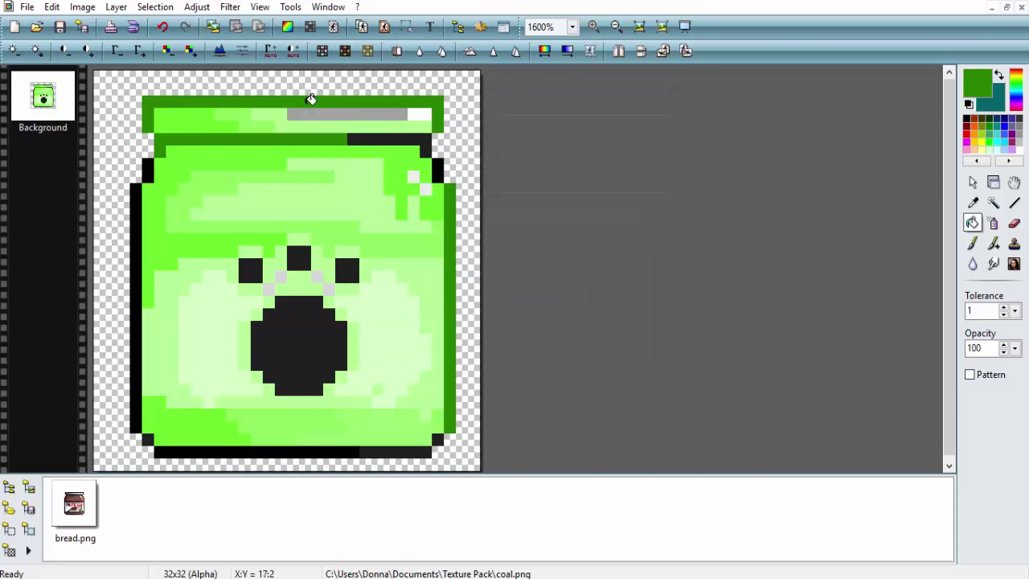
left_click(137, 249)
key("ctrl+z")
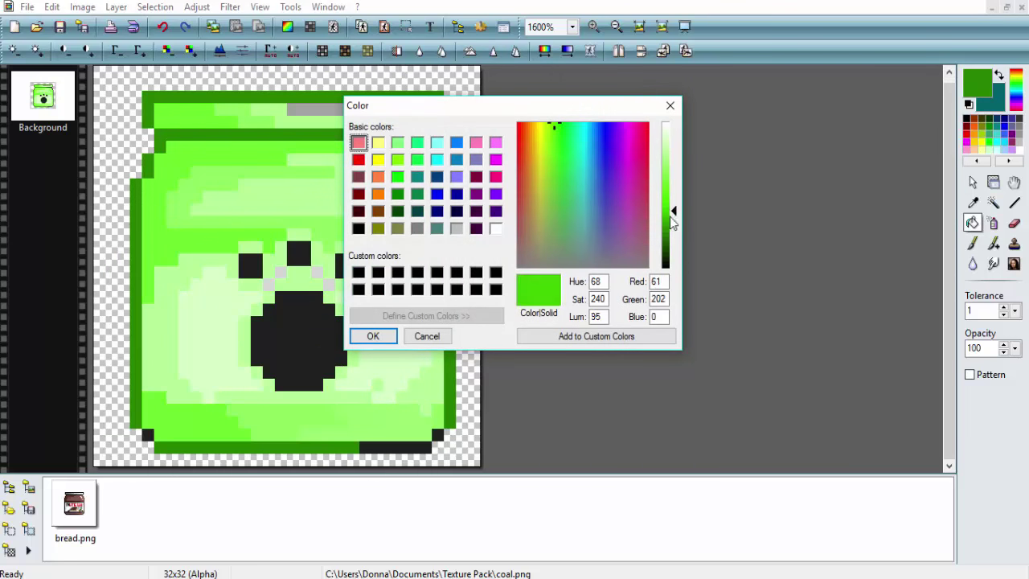
- Recolour the jar's outline in green RGB 61, 202, 0 and its dark grey segments in a brighter green
key("Return")
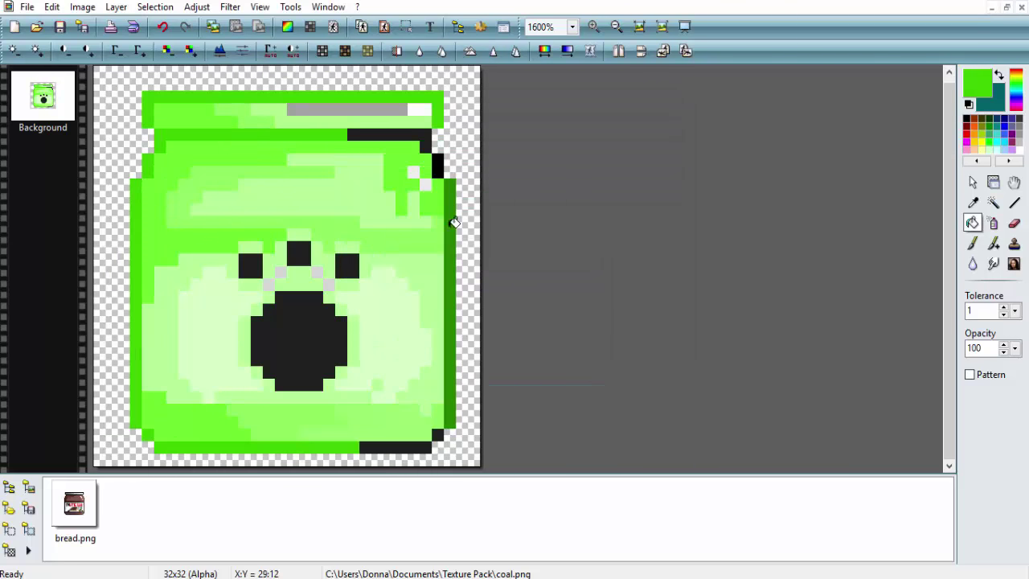
left_click(454, 222)
left_click(367, 339)
left_click(402, 121)
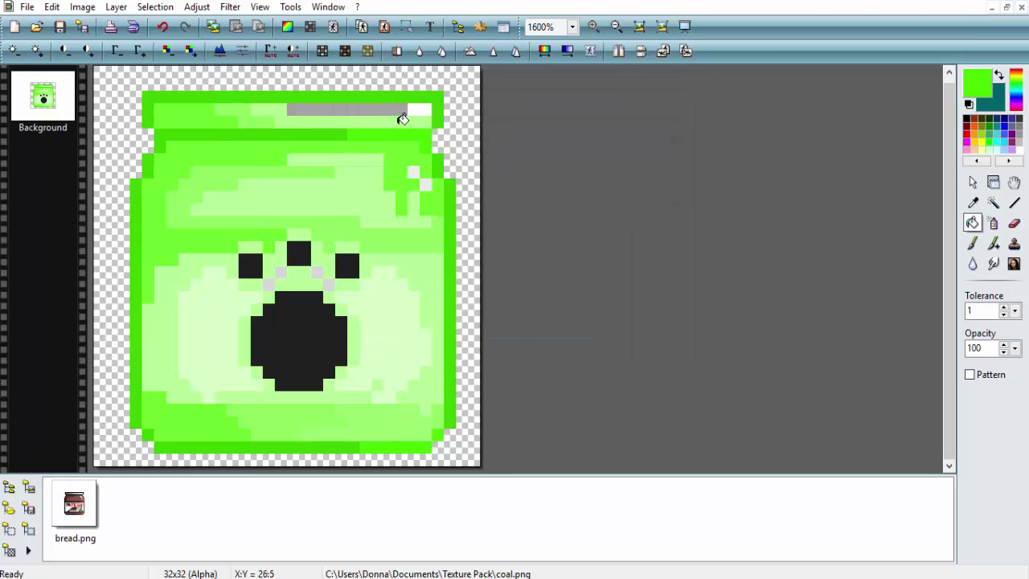
- Fill the grey strip on the lid with light green
left_click(977, 80)
left_click(368, 336)
left_click(346, 109)
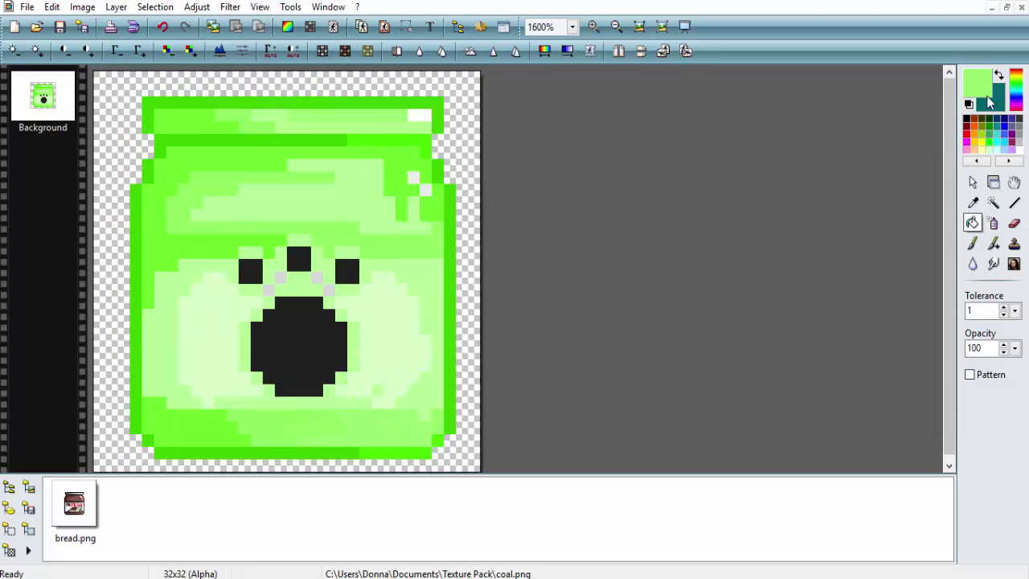
- Fill the paw print's pad and three toes with the outline's green, #3DCA00
left_click(459, 207, "ctrl")
left_click(298, 345)
left_click(298, 258)
left_click(250, 271)
left_click(347, 271)
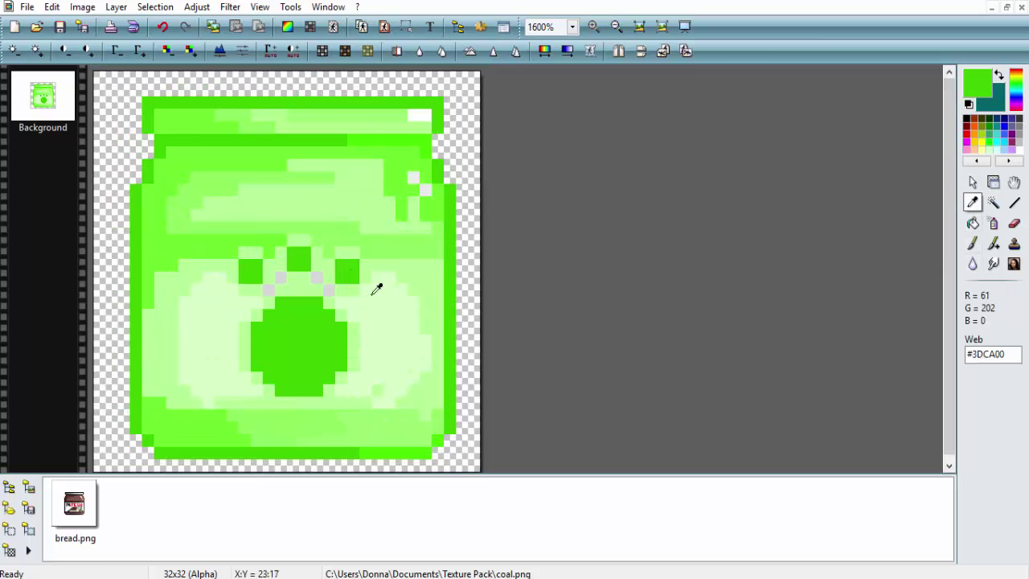
- Brush the light grey pixels between the paw's toes and pad with sampled pale green
left_click(329, 290, "ctrl")
key("b")
key("ctrl+minus")
- Save the green jar as a PNG file in the Texture Pack folder
left_click(27, 6)
left_click(46, 113)
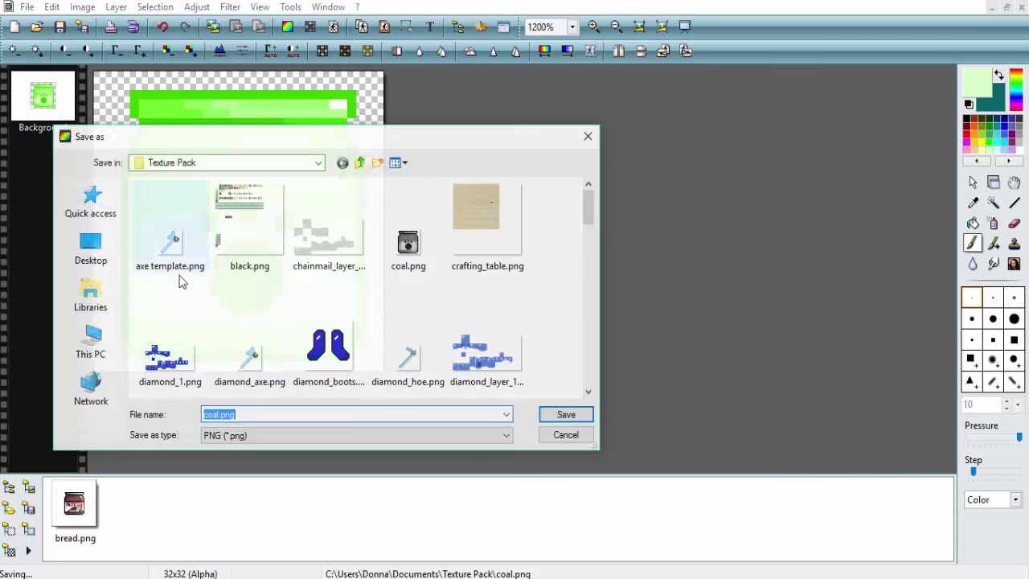
left_click(562, 413)
- Fill the lightest highlight on the jar's upper body with blue RGB 75, 111, 252 and undo the stray last fill
left_click(977, 80)
left_click(370, 335)
key("f")
left_click(233, 153)
left_click(314, 274)
key("ctrl+z")
- Fill the mid-tone bands on the upper body, base and lid with a more saturated blue
left_click(976, 81)
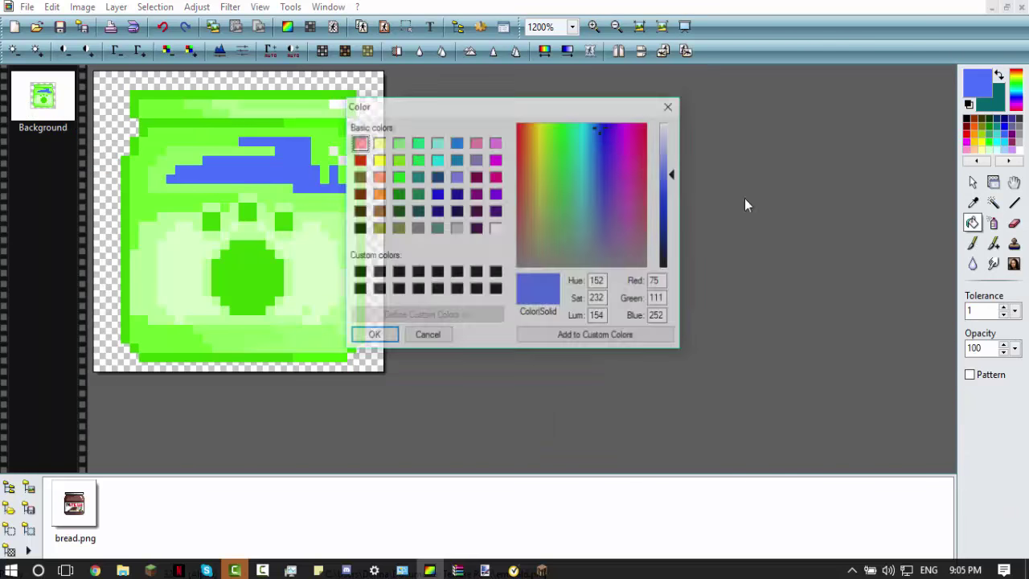
left_click(370, 335)
left_click(222, 151)
key("ctrl+z")
left_click(241, 332)
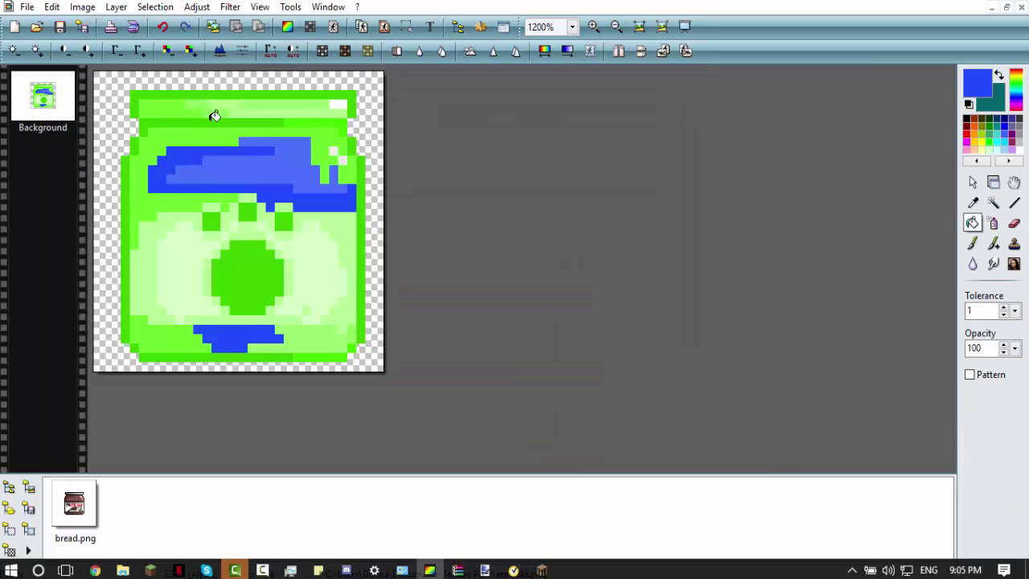
left_click(214, 115)
- Fill the lid's lower strip and the base's right part with a lighter blue
left_click(977, 80)
left_click(658, 184)
left_click(370, 335)
- Fill the darkest shading on the upper body and the left parts of the lid and base with deep blue
left_click(976, 80)
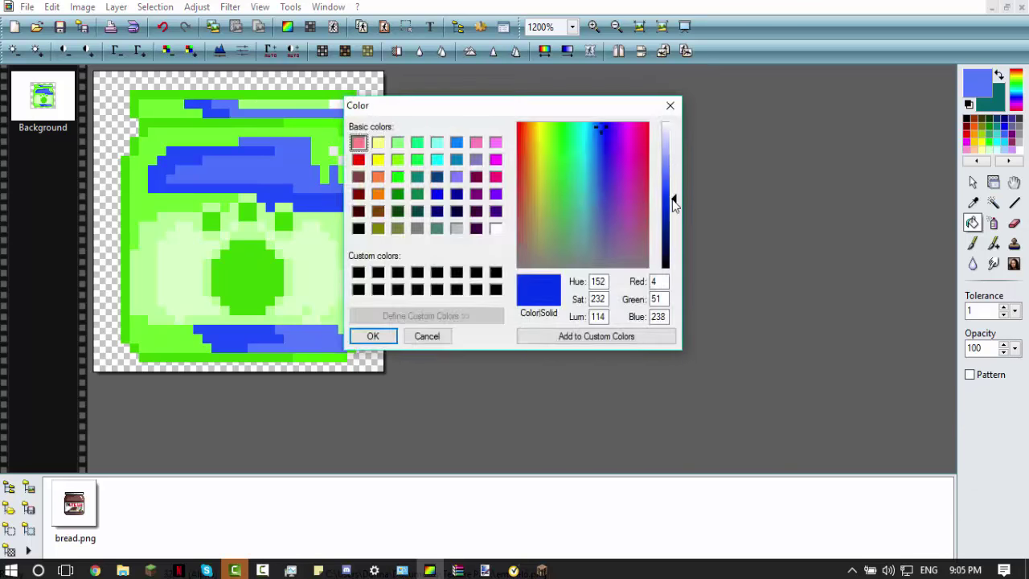
left_click(370, 335)
left_click(977, 80)
left_click(663, 210)
left_click(374, 334)
left_click(135, 201)
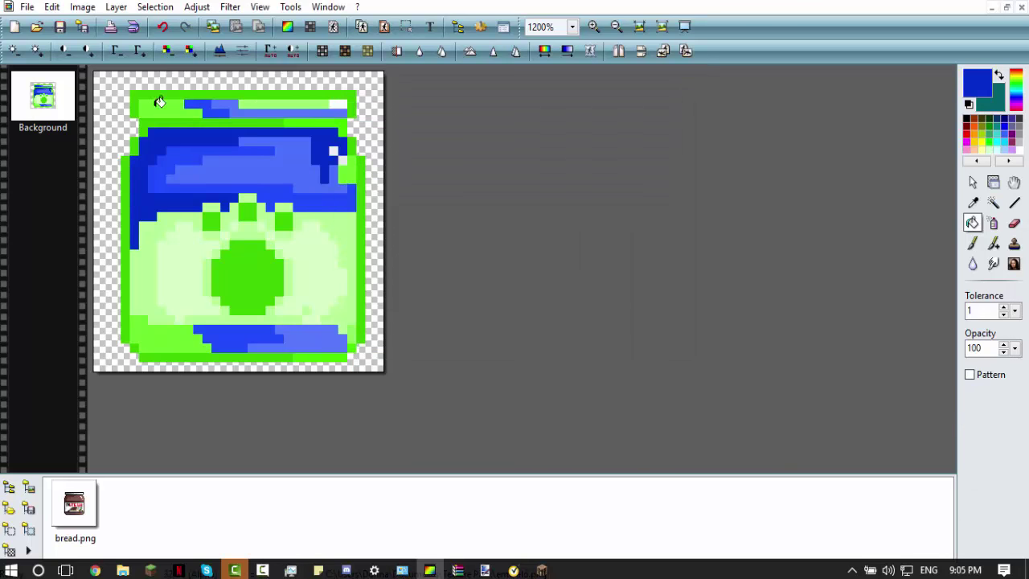
- Fill the light green strip along the lid's upper right with medium blue RGB 67, 104, 252
left_click(976, 81)
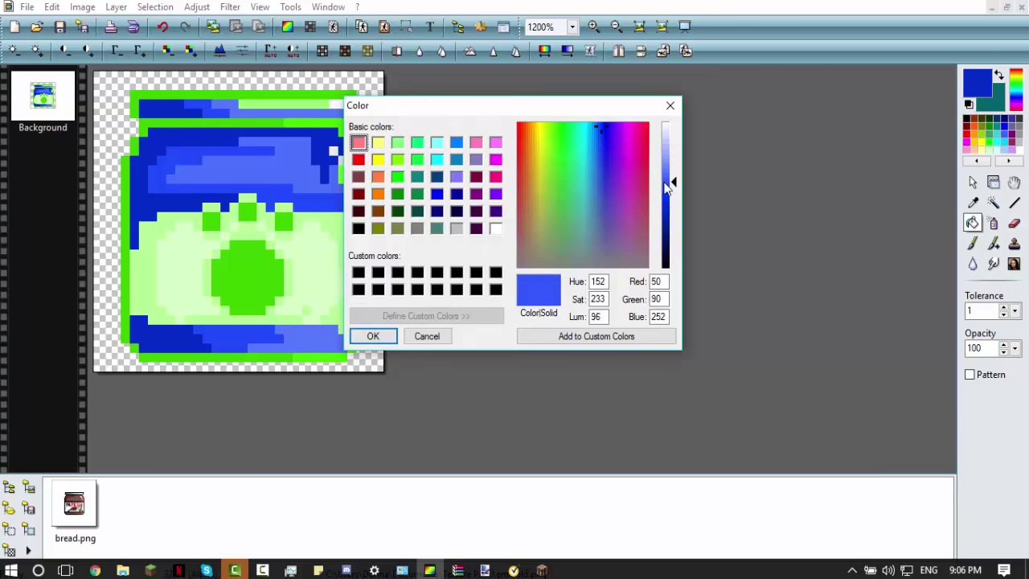
left_click(668, 177)
left_click(369, 336)
left_click(977, 80)
left_click(370, 335)
left_click(976, 81)
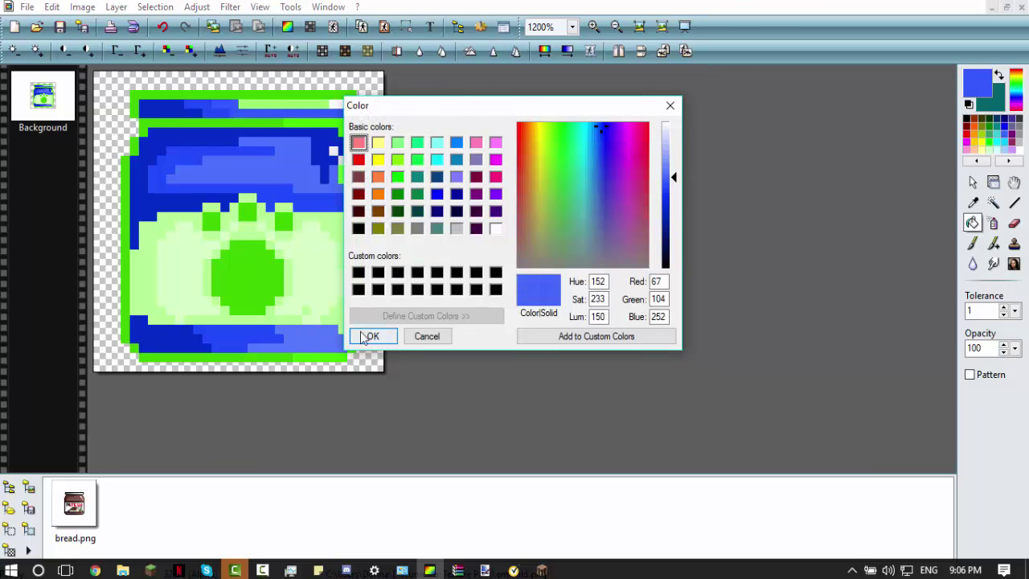
left_click(370, 335)
left_click(281, 103)
- Fill the white highlights on the lid and shoulder with pale blue, undoing the fill at the body's right edge
left_click(977, 80)
left_click(370, 335)
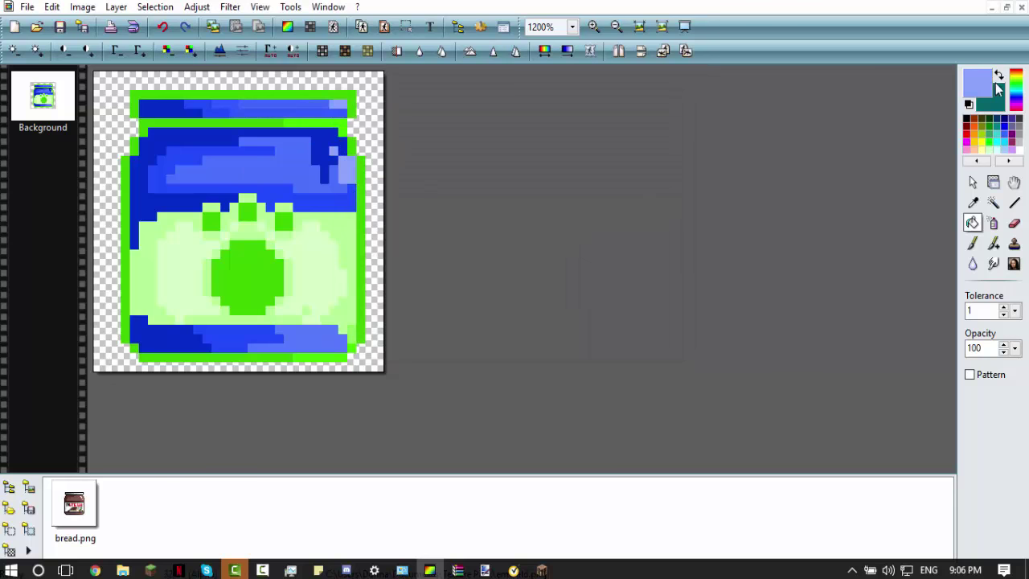
key("ctrl+z")
- Fill the green patch at the upper body's right edge with the sampled blue #1E4AFB
left_click(973, 202)
left_click(973, 224)
left_click(972, 203)
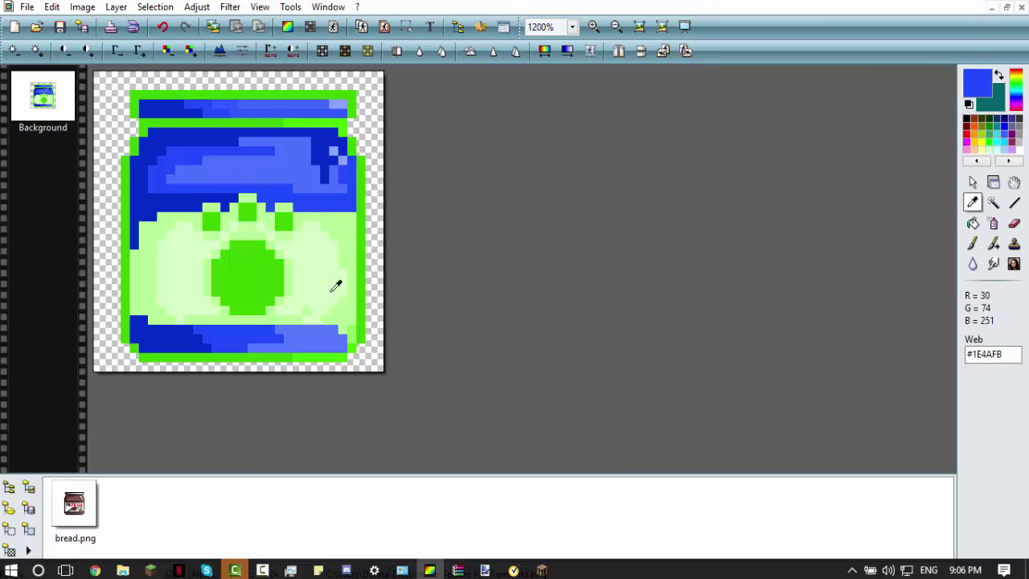
- Try a periwinkle fill on the pale area right of the paw print and undo it
left_click(976, 80)
left_click(373, 336)
left_click(335, 268)
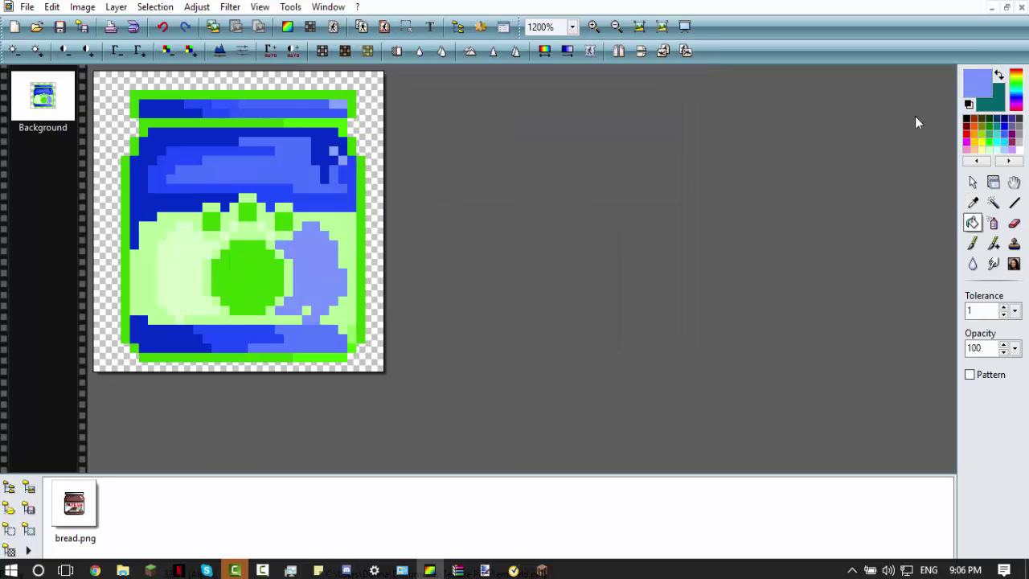
key("ctrl+z")
- Fill the pale green label areas on both sides of the paw print with medium blue
left_click(976, 80)
left_click(373, 336)
left_click(322, 265)
left_click(182, 272)
- Fill the light green label edges along both sides of the jar with a darker blue
left_click_drag(678, 168, 675, 196)
left_click(977, 80)
left_click(373, 336)
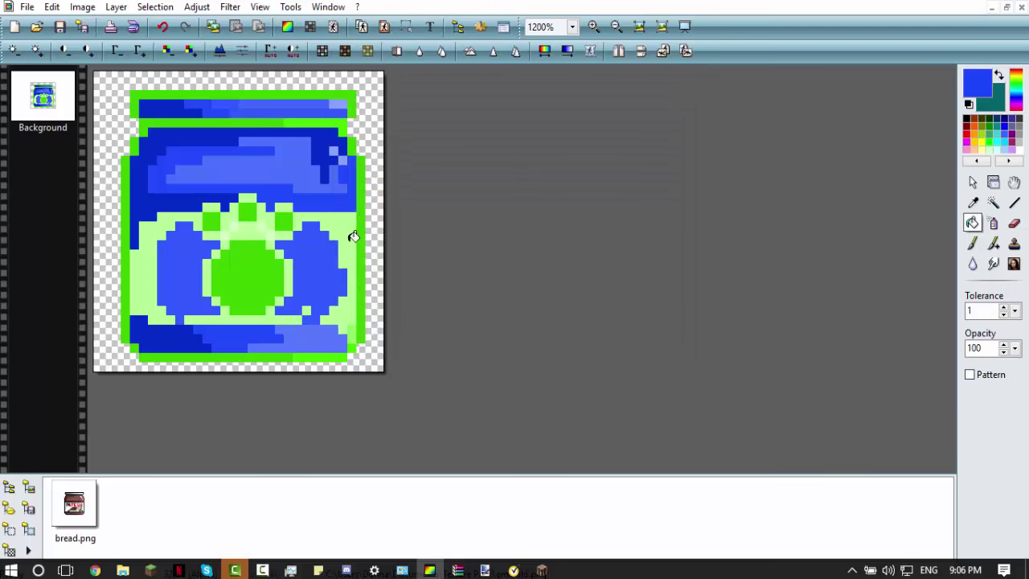
left_click(351, 265)
left_click(151, 251)
- Recolour the light green pixels around the paw print and along the label's lower edge with sampled blues
left_click(973, 245)
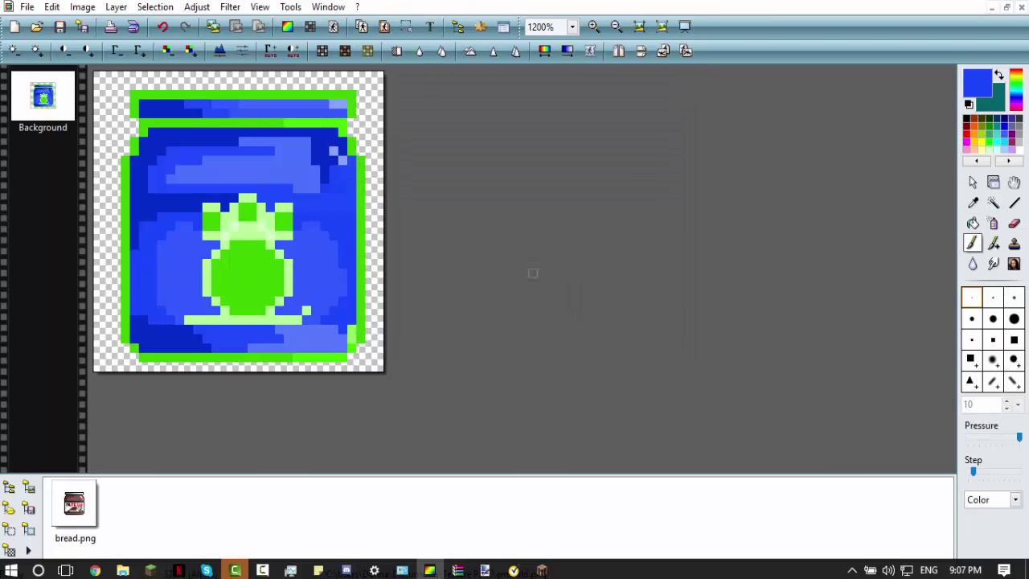
left_click(972, 203)
left_click(344, 211)
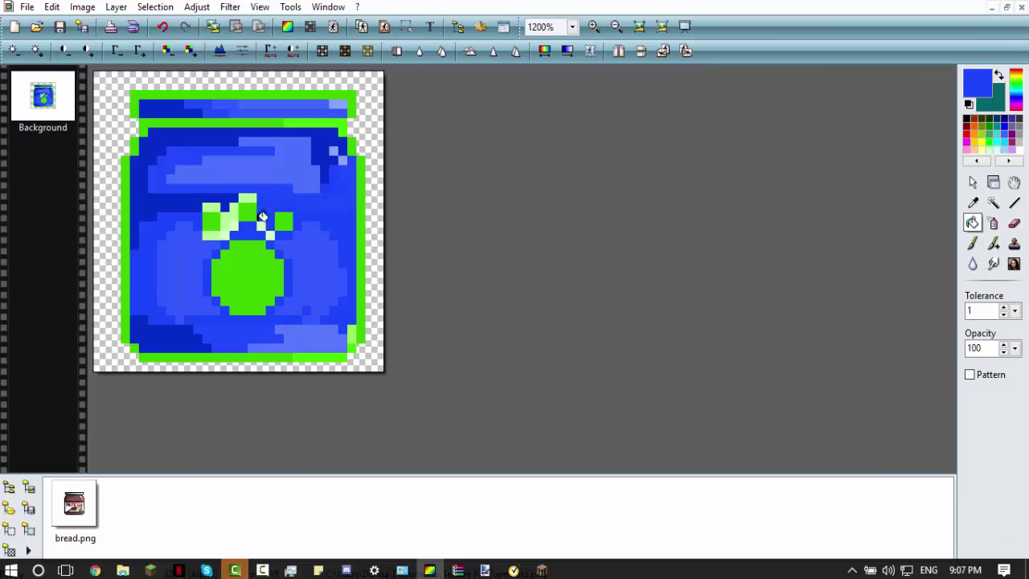
left_click(973, 245)
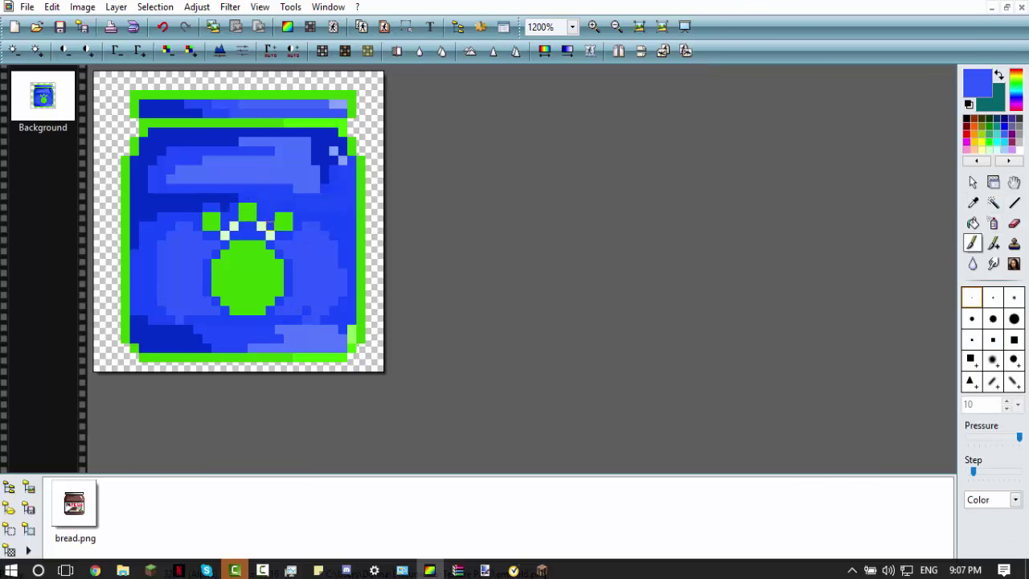
- Fill the bright green outline of the jar's body, base and lid with dark navy
left_click(977, 80)
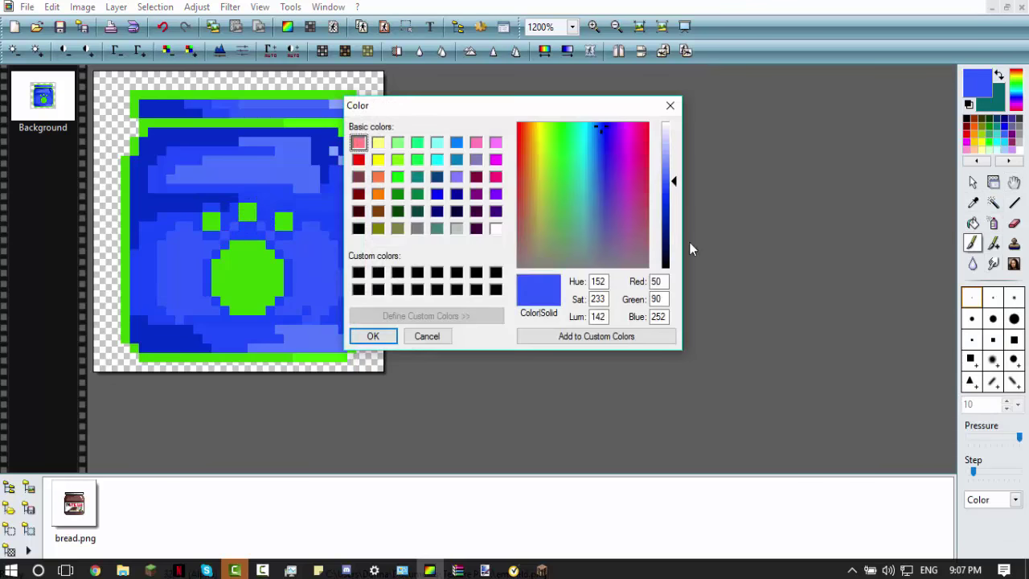
left_click(354, 336)
left_click(355, 105)
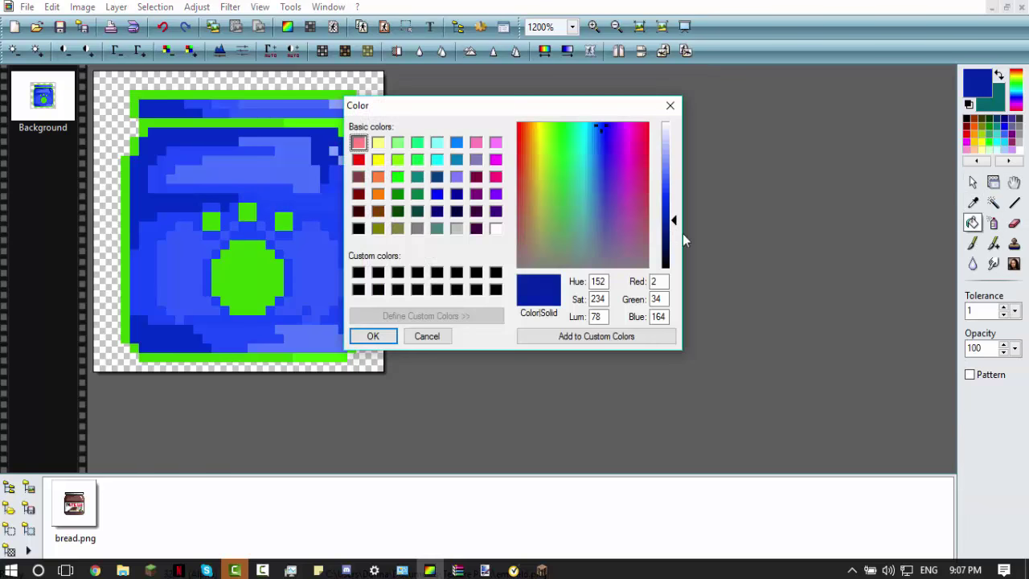
left_click(354, 336)
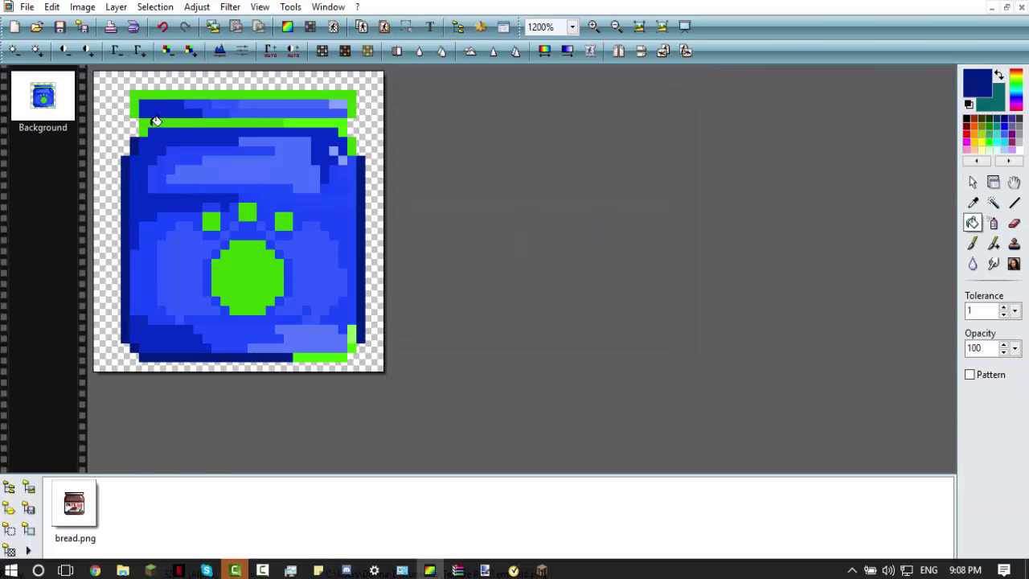
left_click(156, 120)
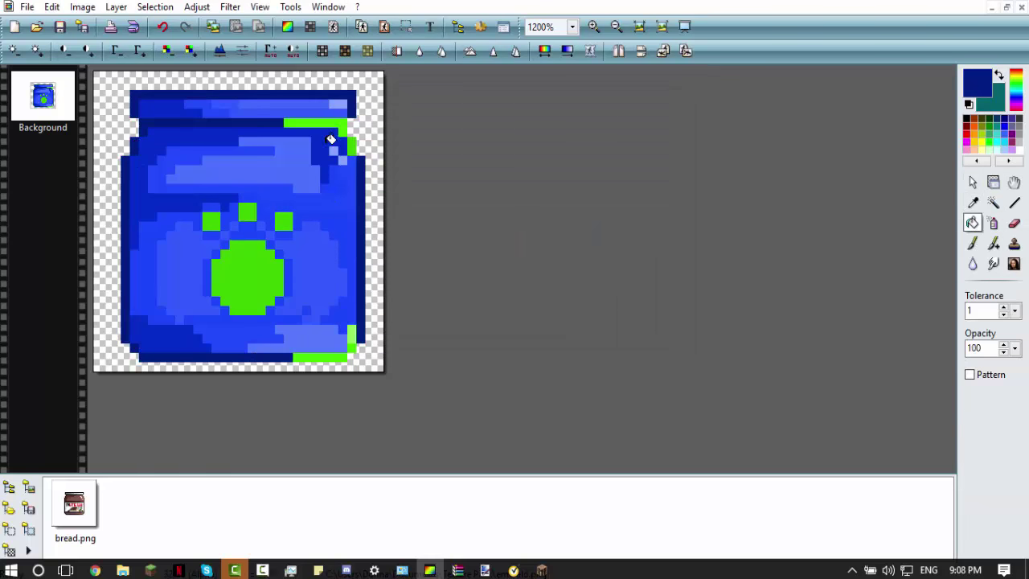
- Fill the remaining green outline segments at the neck and base with a slightly lighter navy
left_click(977, 81)
left_click(369, 335)
left_click(321, 357)
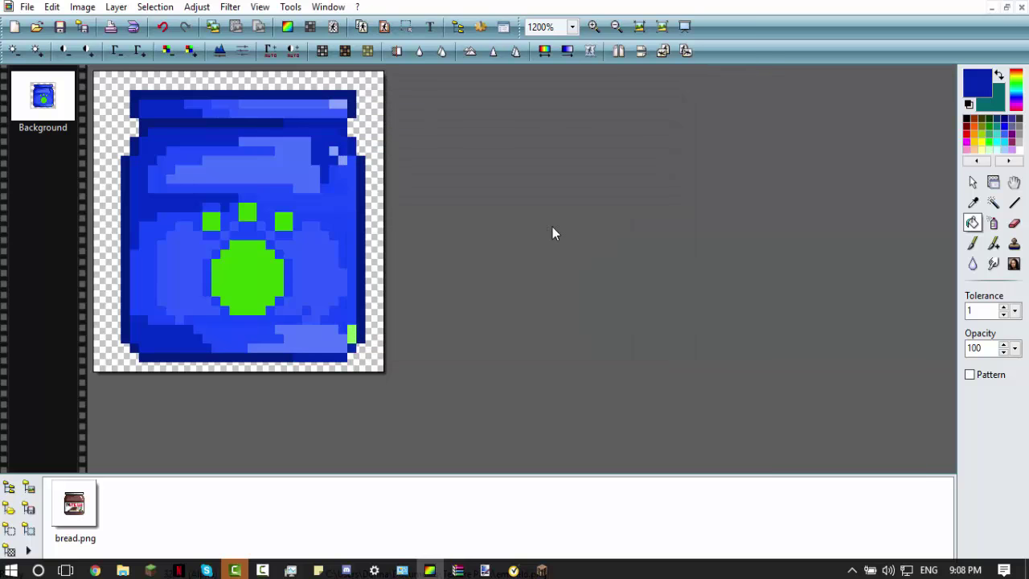
- Brush the light green pixels at the base's right edge with a sampled pale blue
left_click(972, 202)
left_click(342, 334)
left_click(972, 242)
left_click(351, 334)
scroll(396, 245, "down", 1)
scroll(397, 245, "up", 1)
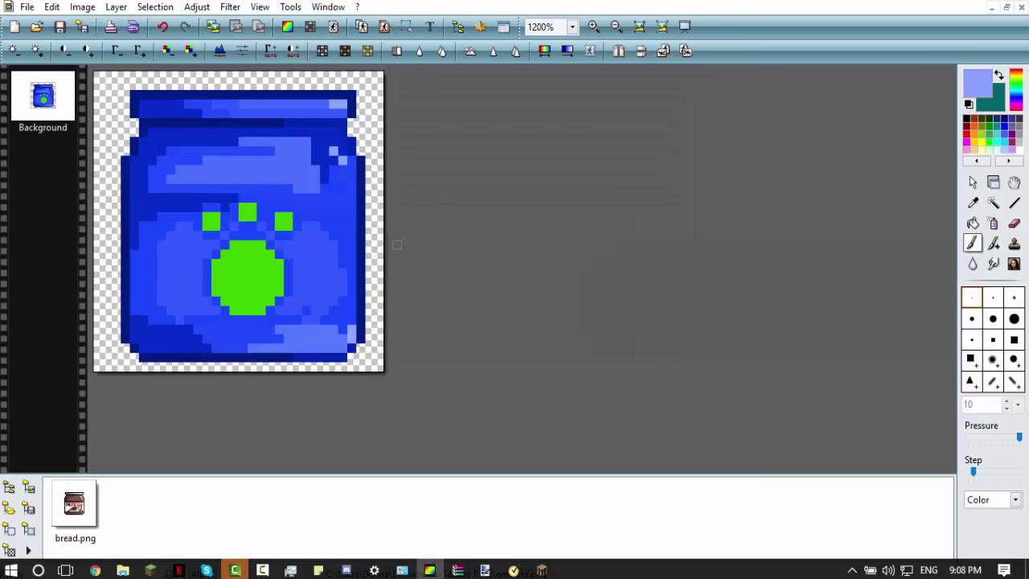
- Fill the paw print's pad and three toes with the navy sampled from the base's outline
left_click(973, 202)
left_click(241, 357)
left_click(973, 223)
left_click(225, 269)
left_click(283, 221)
left_click(211, 221)
left_click(247, 212)
left_click(26, 7)
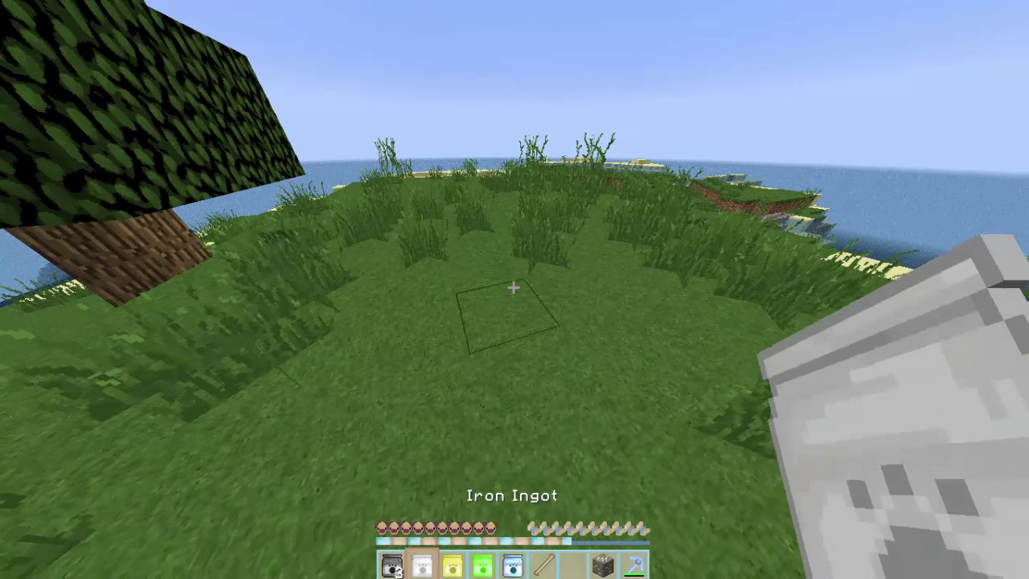
- Switch to Minecraft and drop the recoloured jar items on the grass to examine their textures with the HUD hidden
right_click(513, 287)
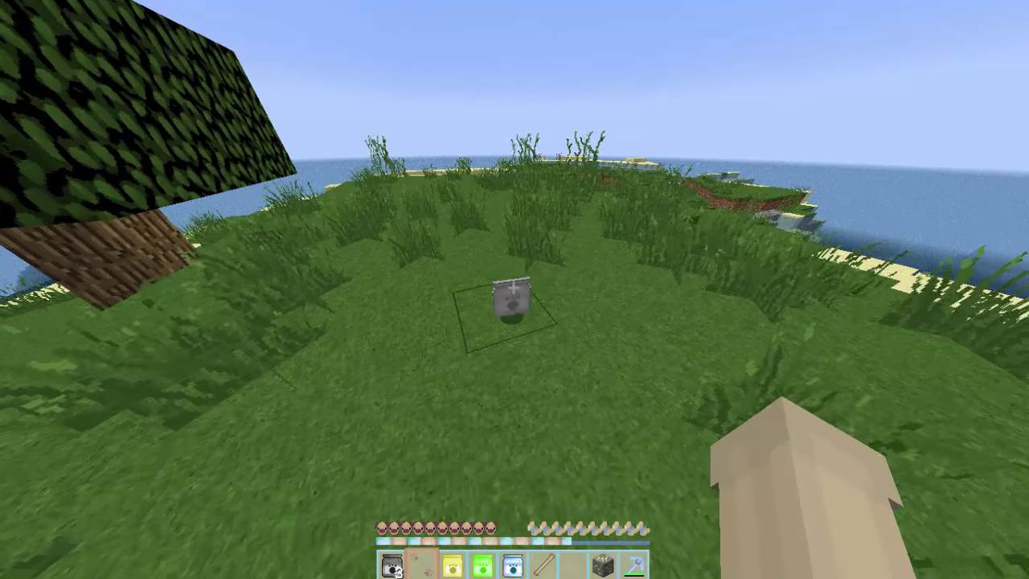
key("F1")
key("w")
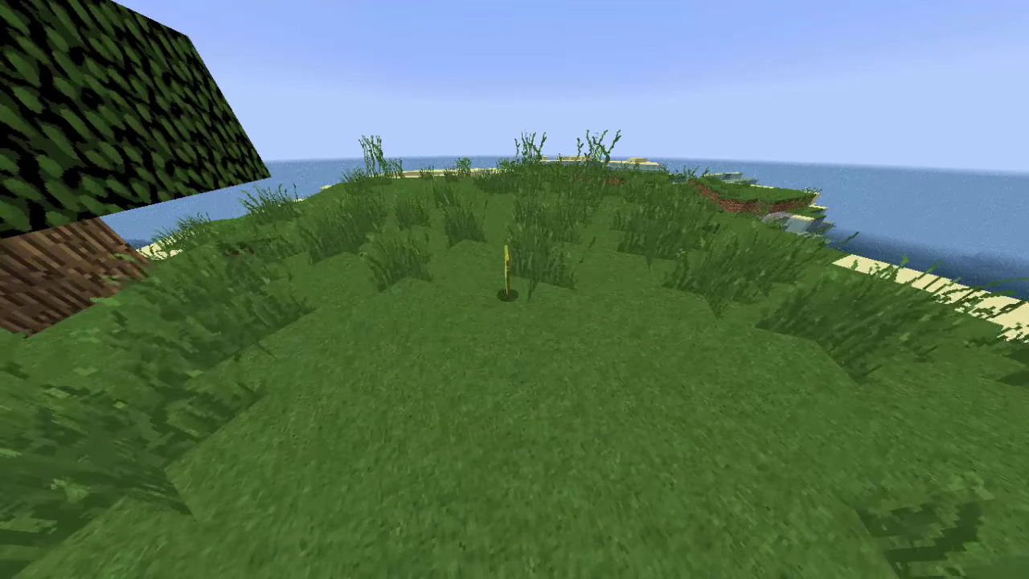
key("w")
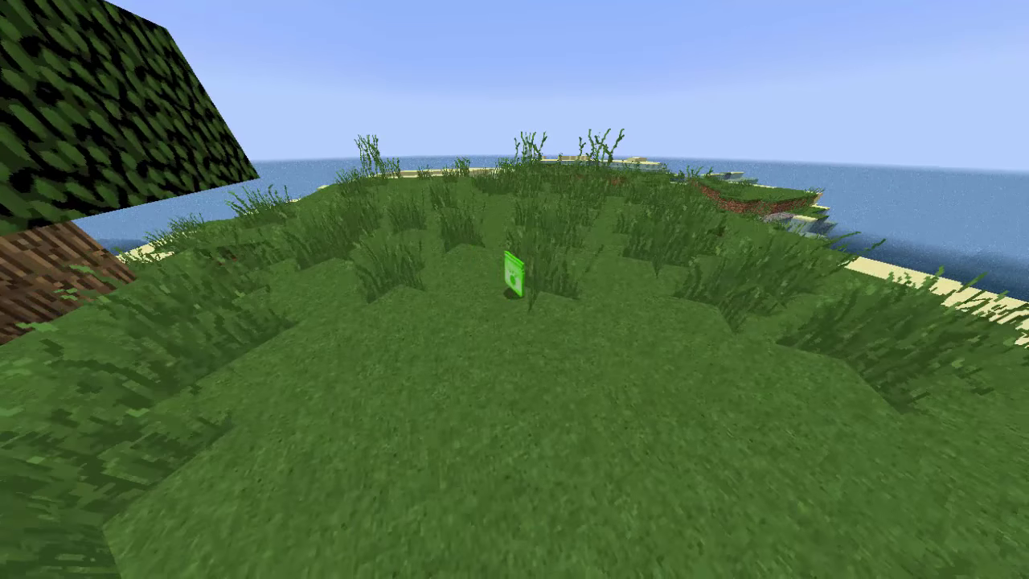
key("w")
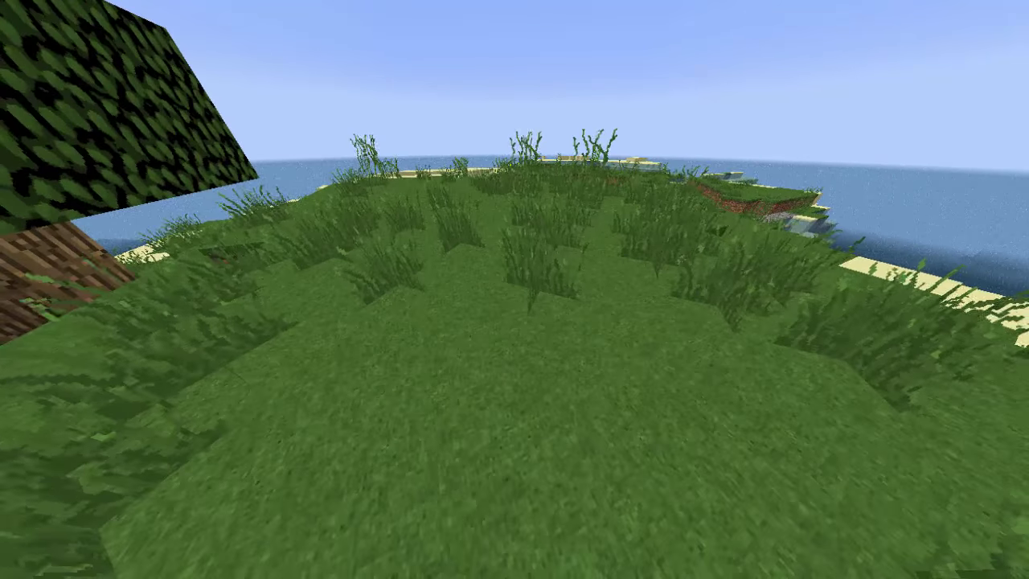